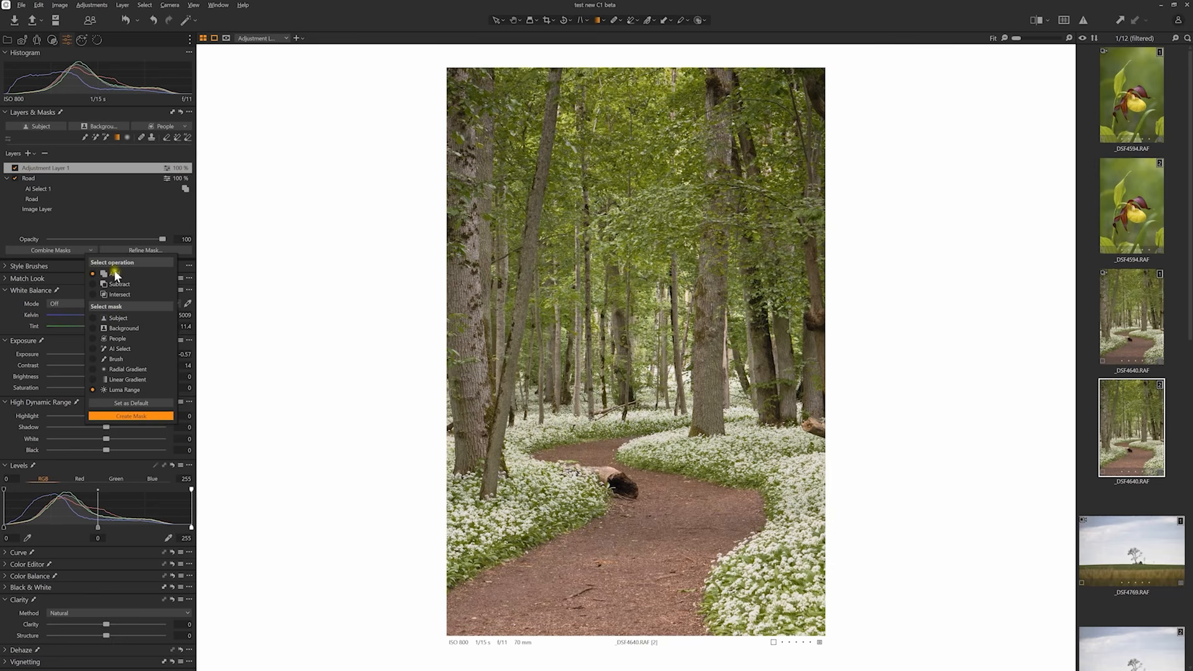
# Step: Add a linear gradient mask rising from the photo's bottom edge to Adjustment Layer 1, and fine-tune the extents of the upper and lower gradients
pyautogui.click(126, 416)
pyautogui.moveTo(630, 618); pyautogui.dragTo(632, 555)
pyautogui.click(42, 188)
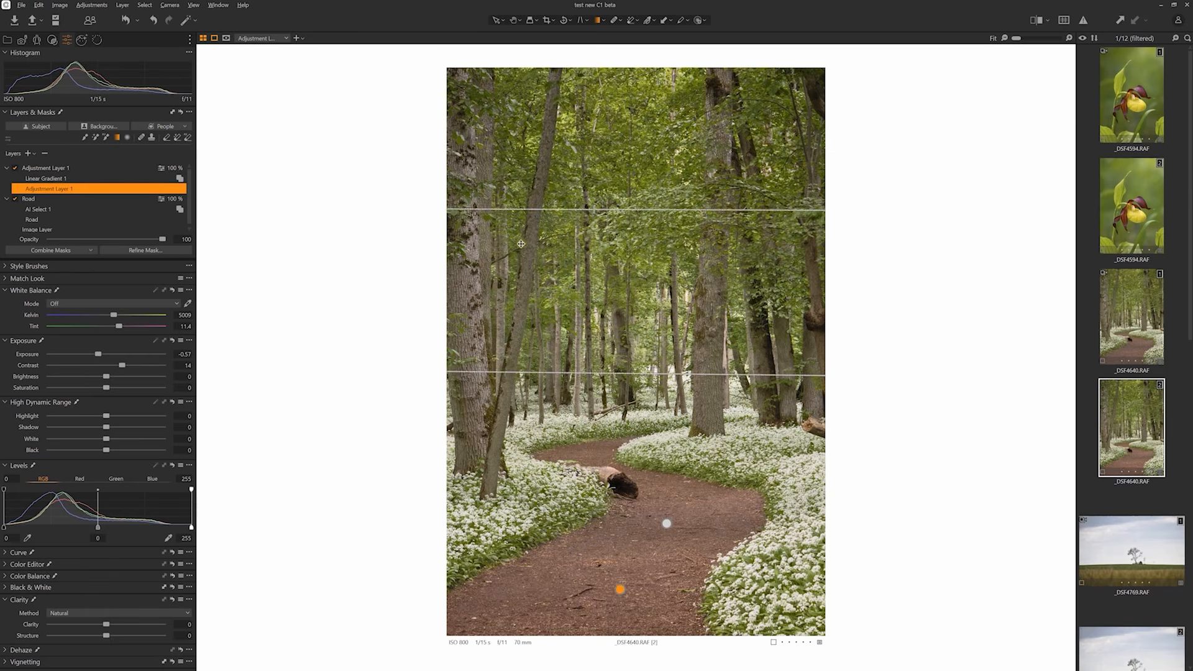
pyautogui.moveTo(562, 218); pyautogui.dragTo(555, 166)
pyautogui.click(65, 179)
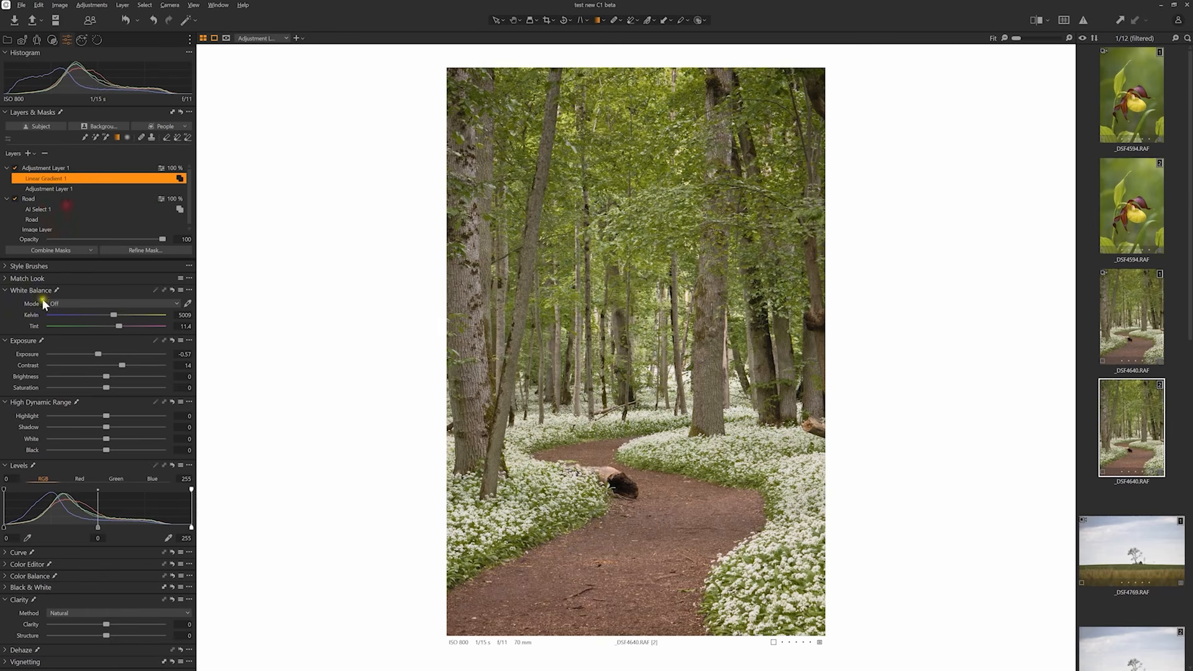
pyautogui.moveTo(602, 535)
pyautogui.mouseDown()
pyautogui.moveTo(606, 514)
pyautogui.moveTo(594, 541)
pyautogui.moveTo(600, 533)
pyautogui.mouseUp()
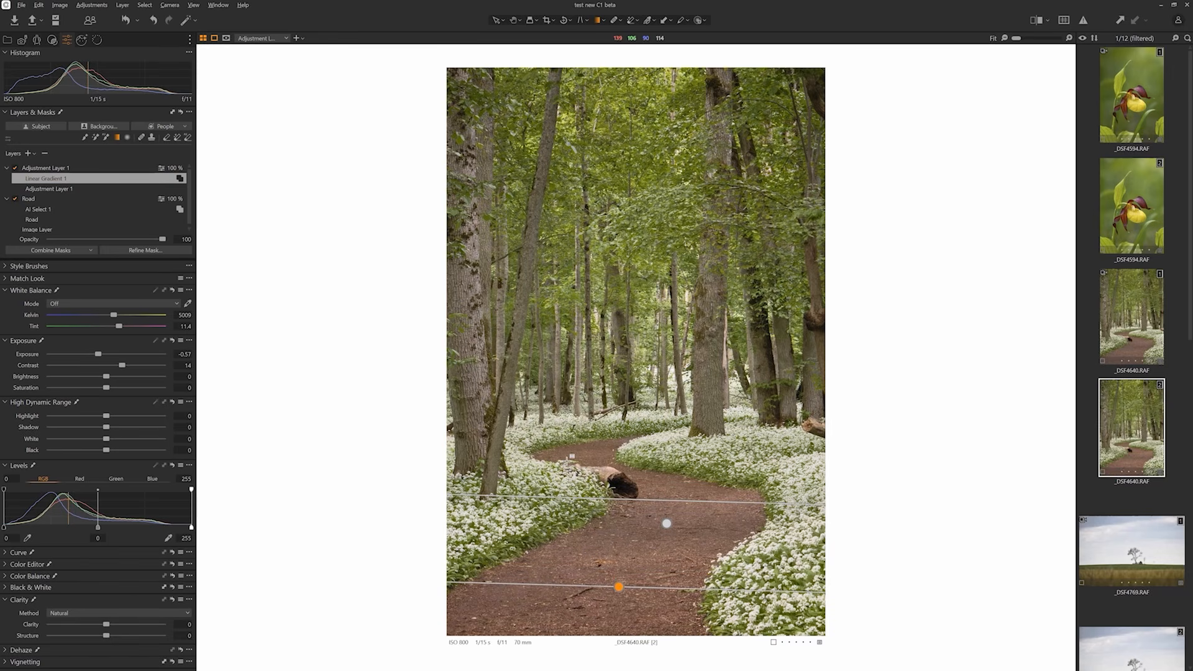
# Step: Check the combined gradient mask overlay and set the layer's exposure to -0.86 and contrast to 9
pyautogui.press('m')
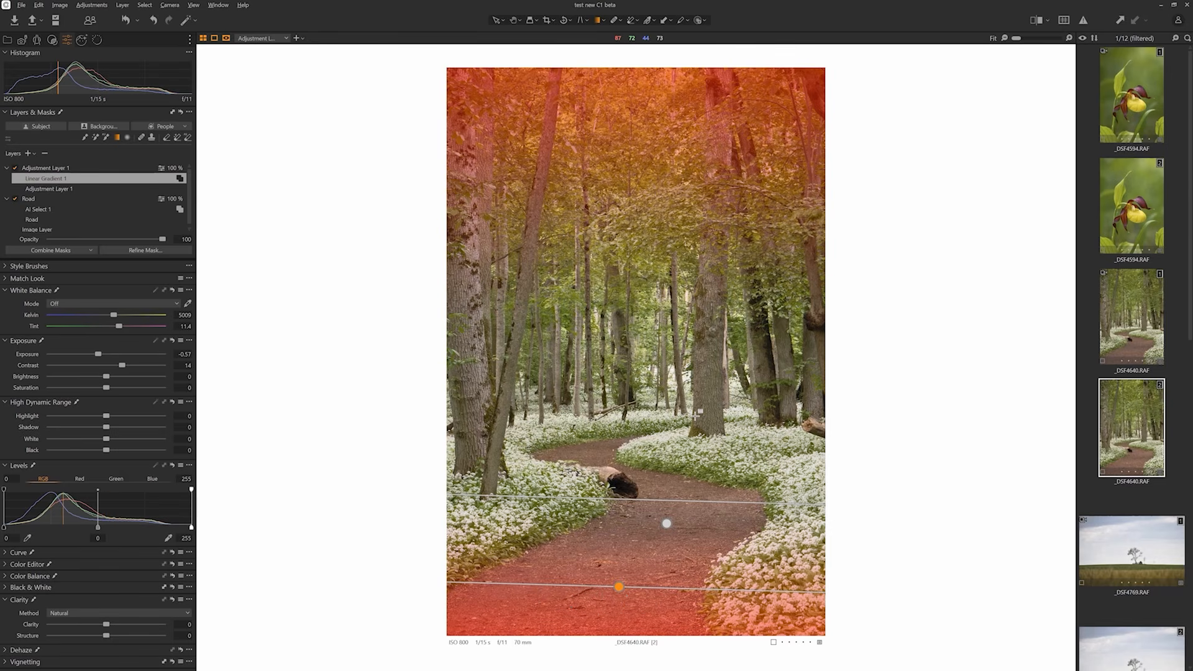
pyautogui.press('m')
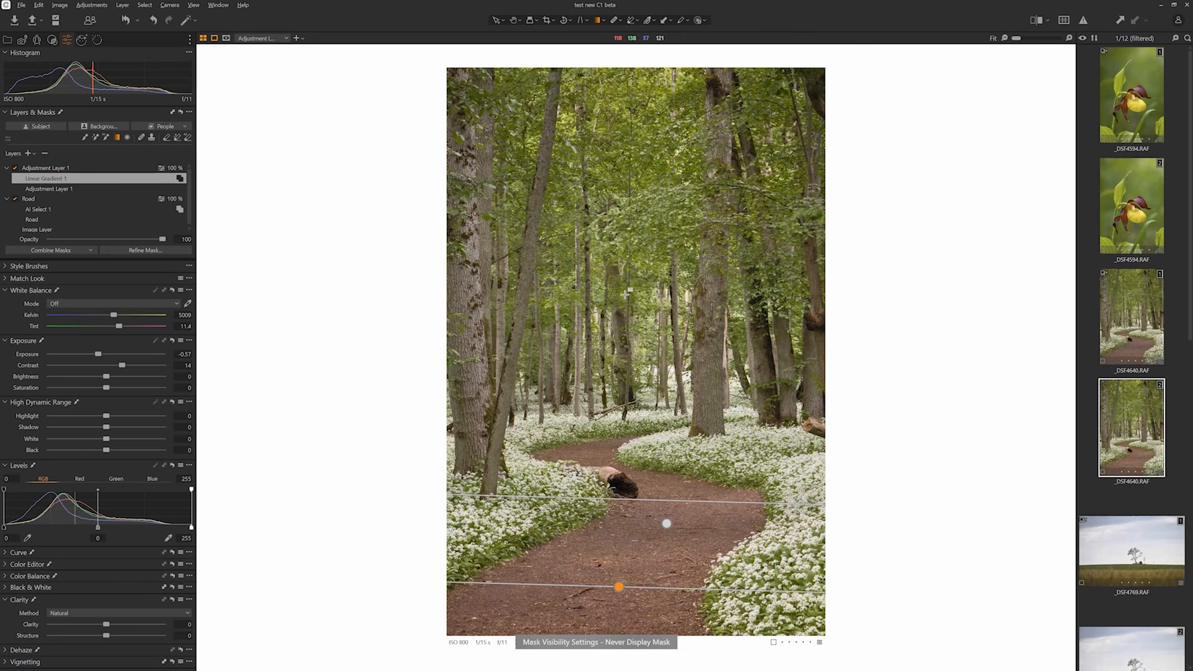
pyautogui.moveTo(98, 354)
pyautogui.mouseDown()
pyautogui.moveTo(82, 356)
pyautogui.moveTo(120, 356)
pyautogui.moveTo(82, 357)
pyautogui.mouseUp()
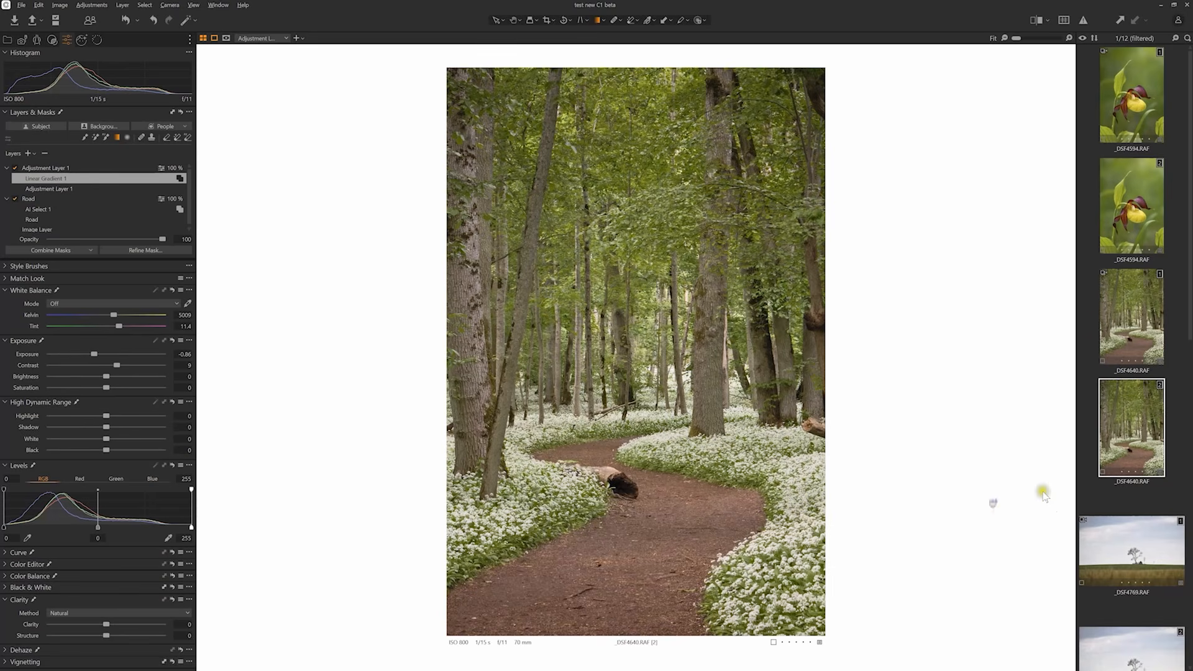
# Step: Open the second variant of _DSF4769.RAF and draw a linear gradient mask from the field up past the horizon
pyautogui.scroll(-2, 1092, 533)
pyautogui.scroll(-1, 1091, 533)
pyautogui.scroll(-1, 1112, 532)
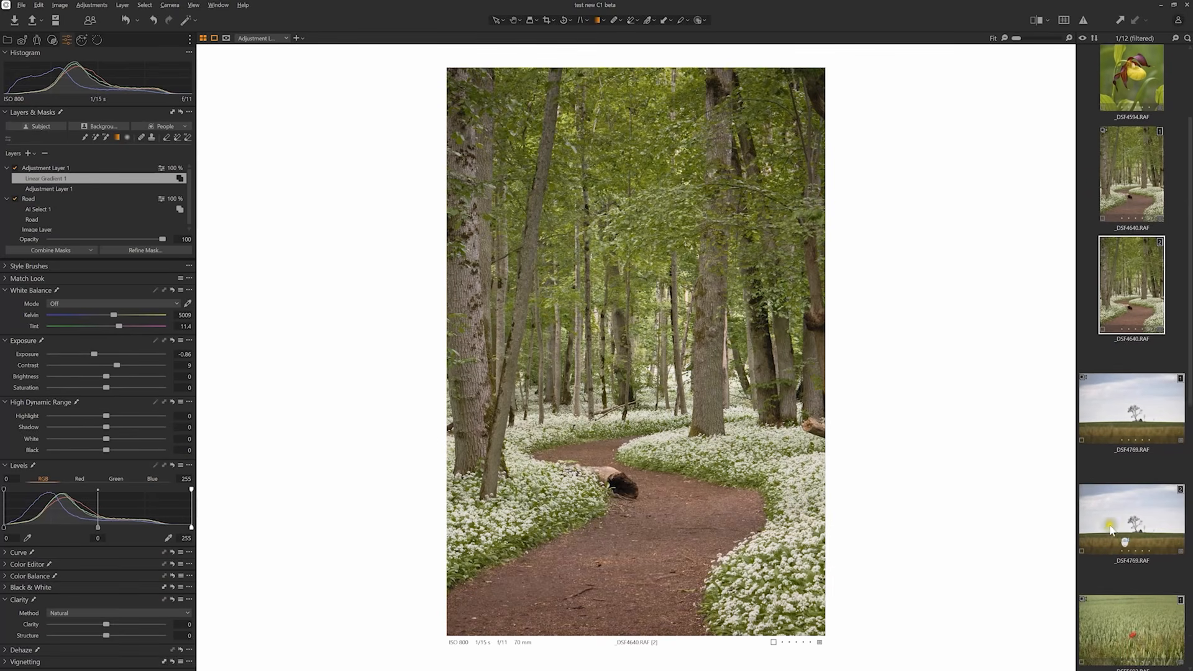
pyautogui.click(1122, 530)
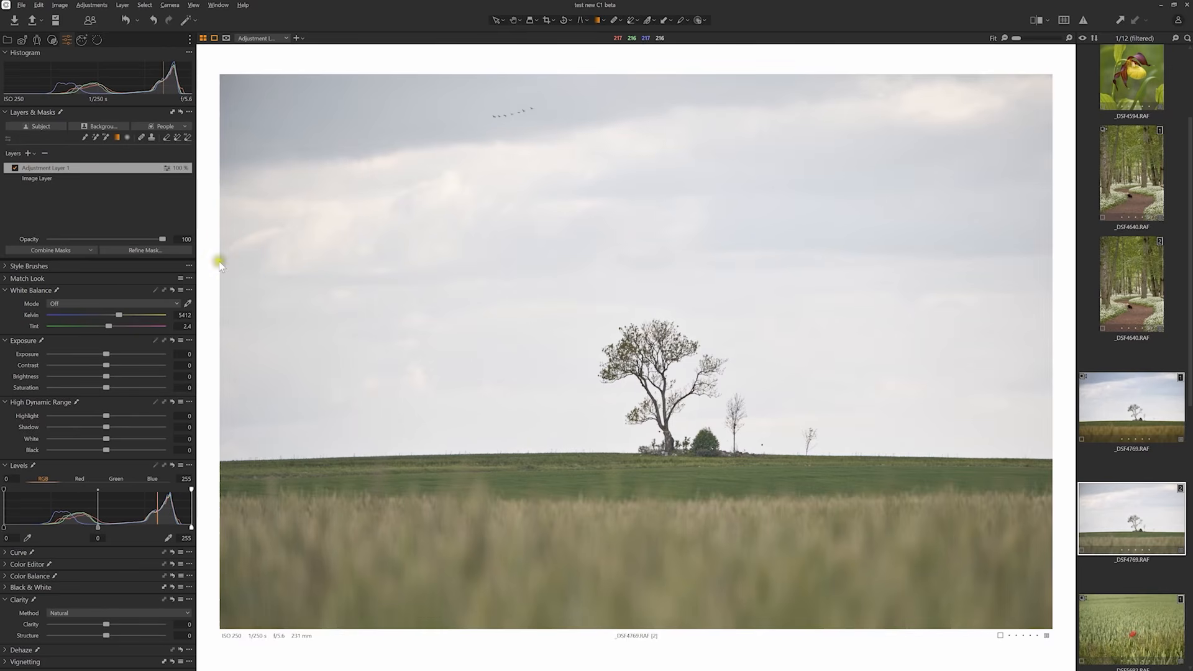
pyautogui.moveTo(646, 535); pyautogui.dragTo(631, 309)
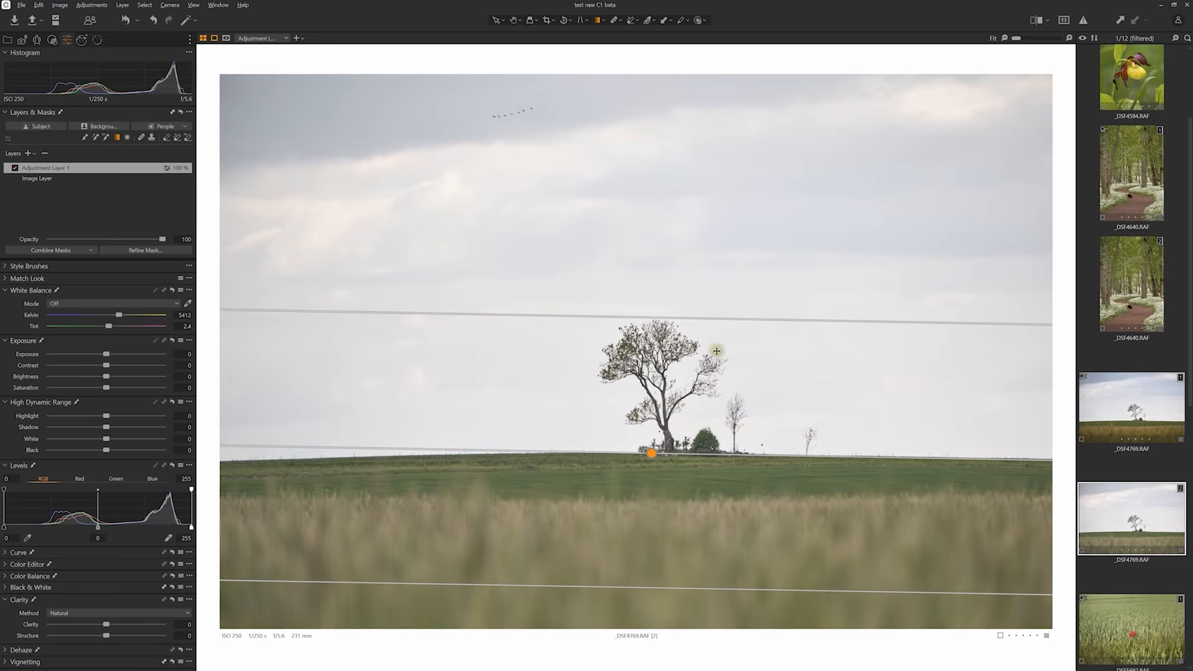
# Step: Subtract an AI Select mask covering the sky and the trees from the gradient, with the mask overlay shown
pyautogui.click(87, 250)
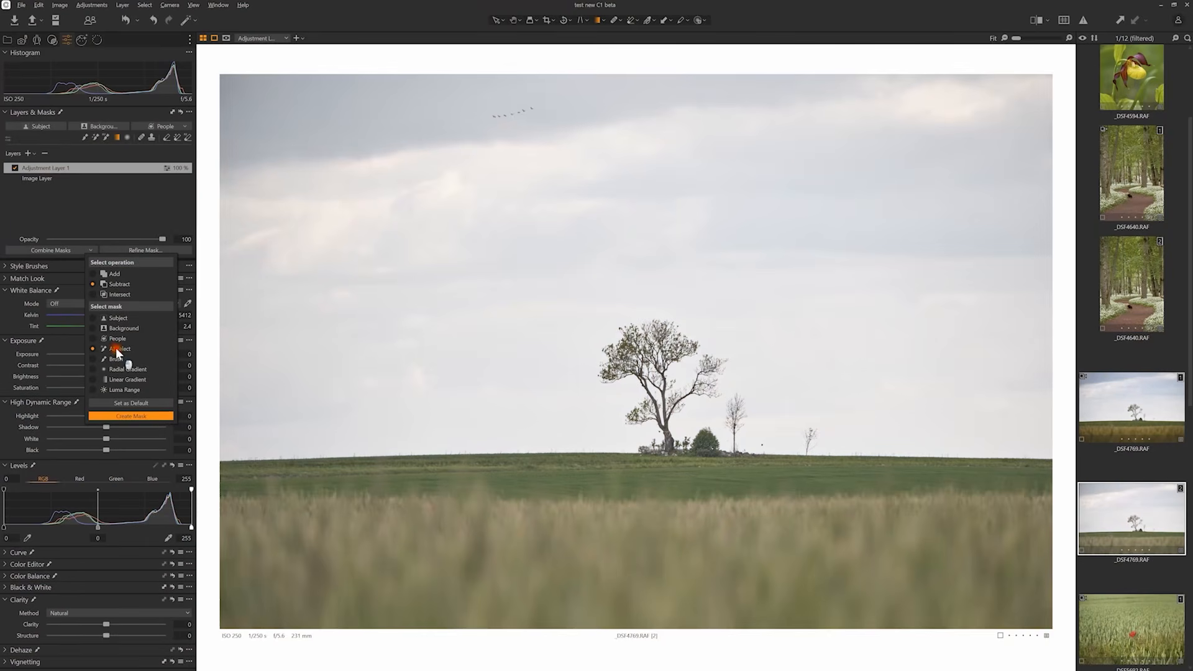
pyautogui.click(138, 417)
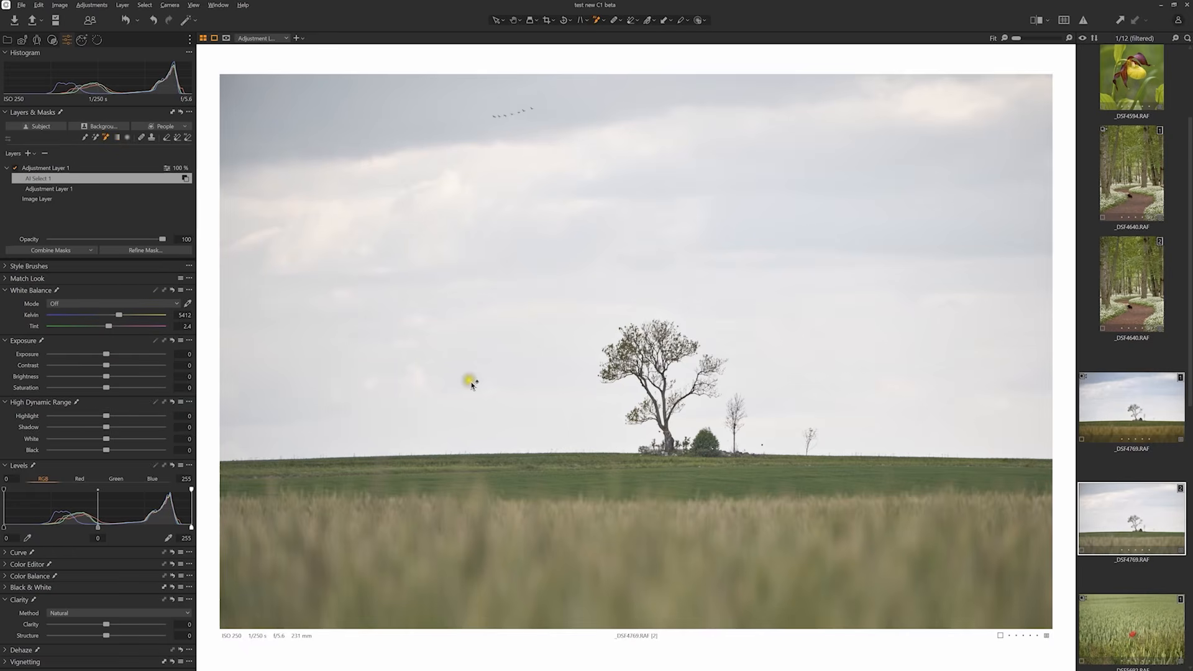
pyautogui.press('m')
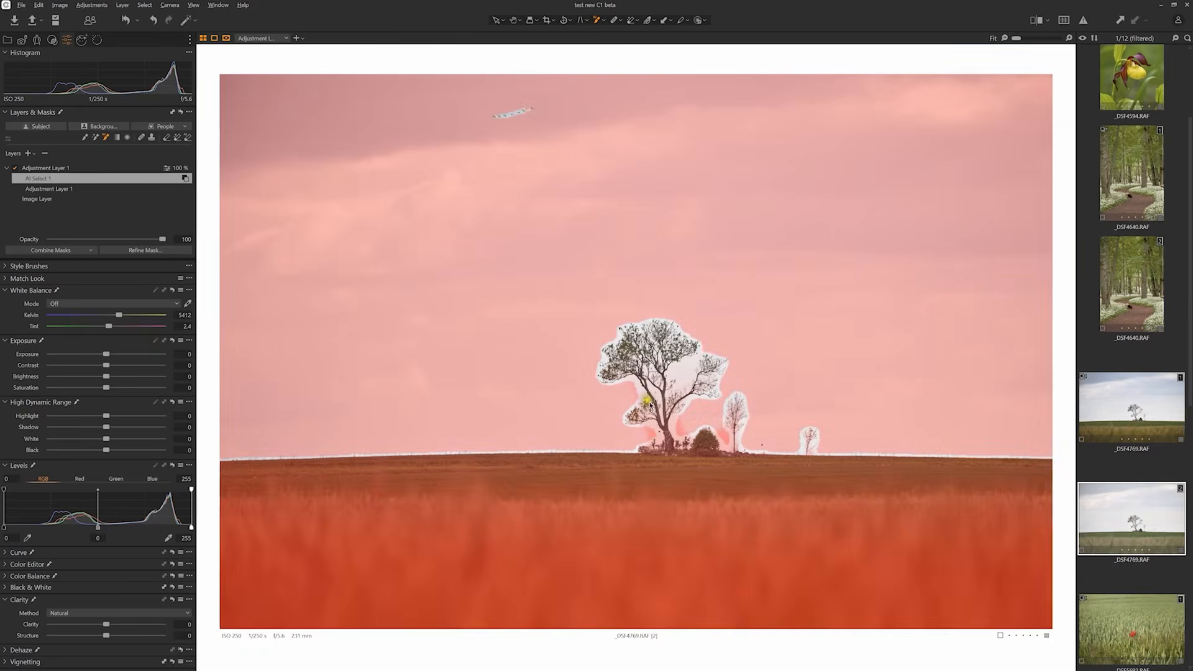
pyautogui.moveTo(563, 300); pyautogui.dragTo(839, 463)
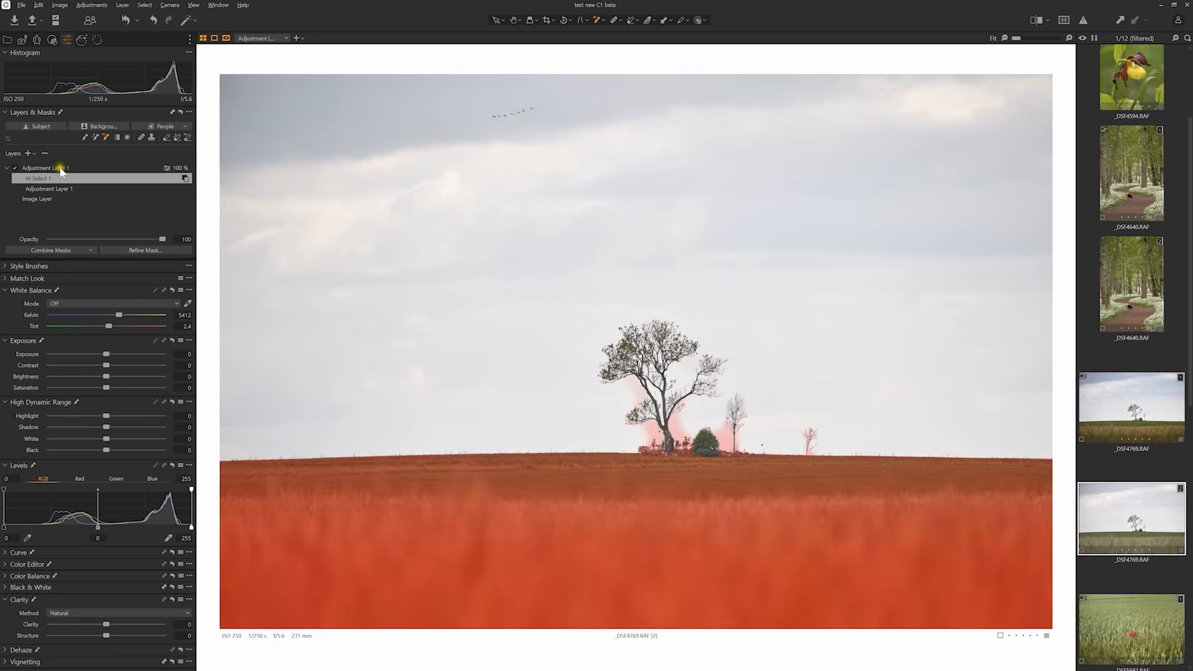
# Step: Adjust the linear gradient in the Adjustment Layer 1 mask so its transition extends down into the field
pyautogui.click(60, 168)
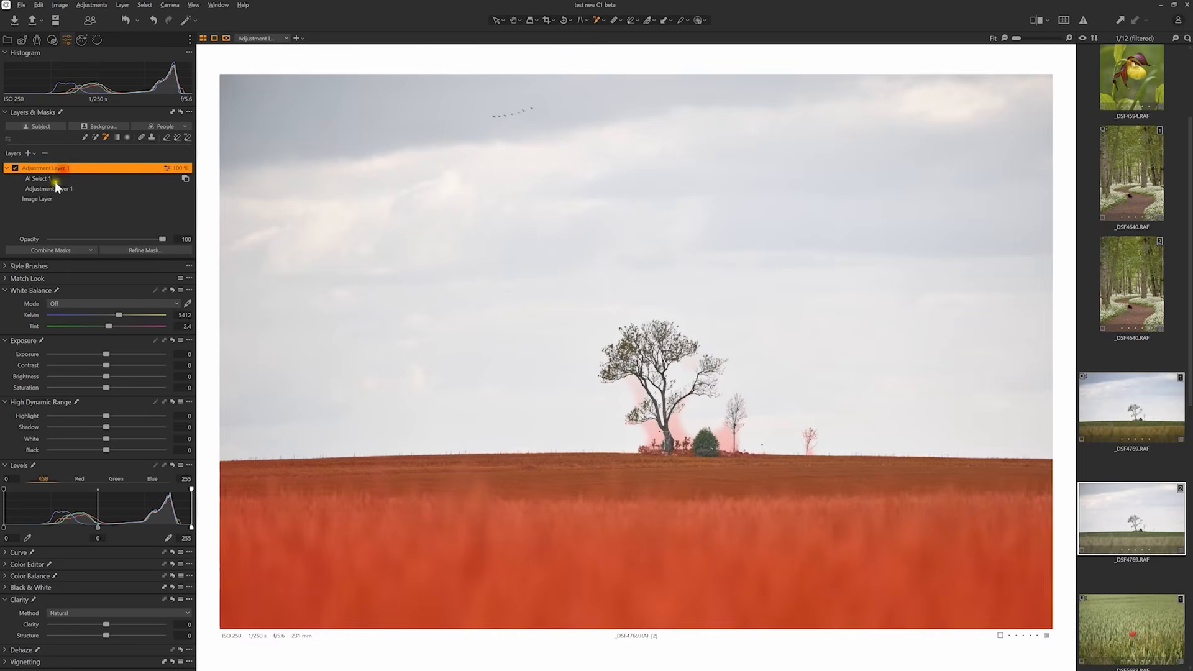
pyautogui.click(512, 21)
pyautogui.click(51, 188)
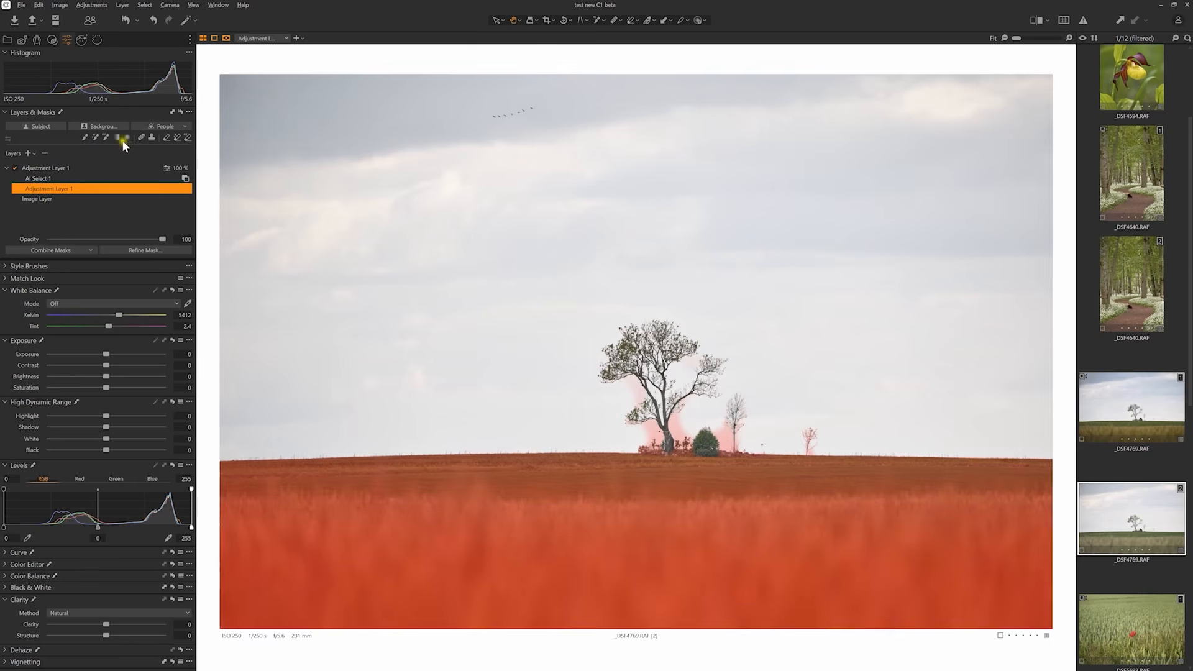
pyautogui.moveTo(611, 320); pyautogui.dragTo(548, 353)
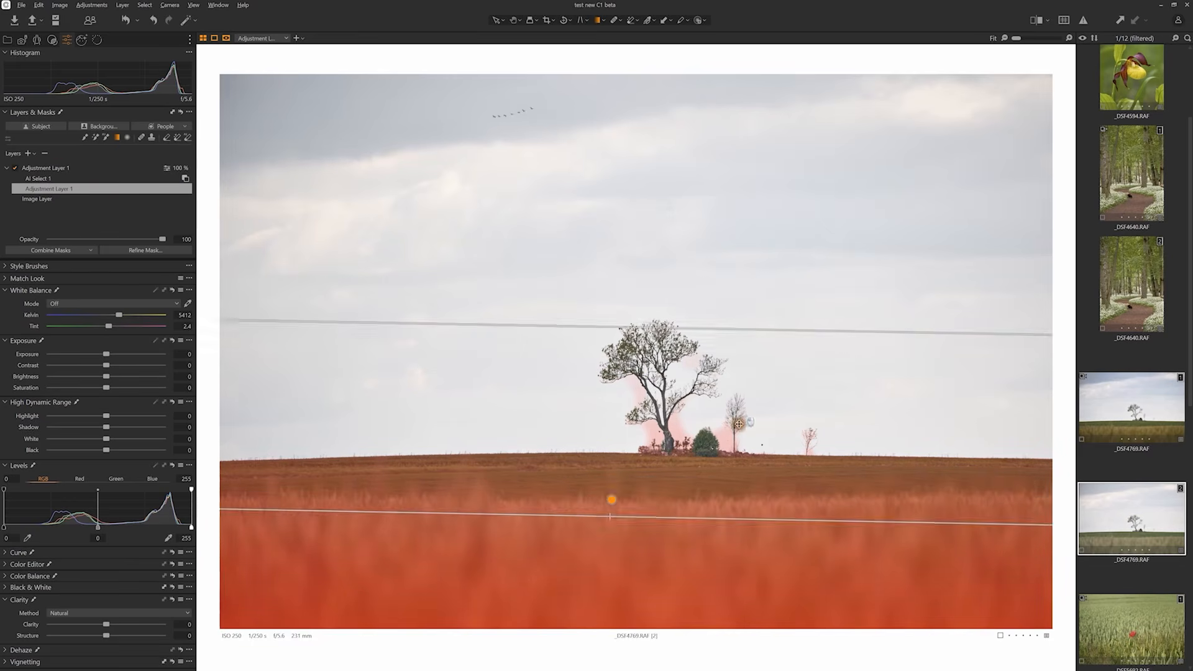
# Step: Rename the combined adjustment layer as field
pyautogui.click(44, 169)
pyautogui.doubleClick(50, 168)
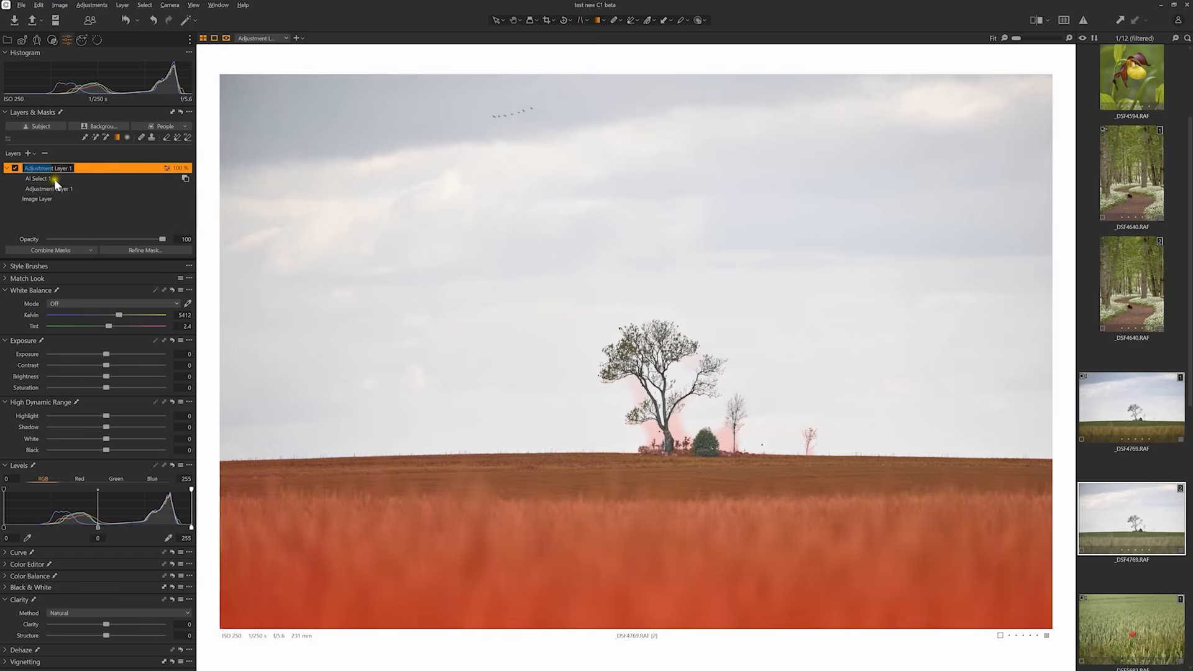
pyautogui.write('Alt')
pyautogui.write('ield')
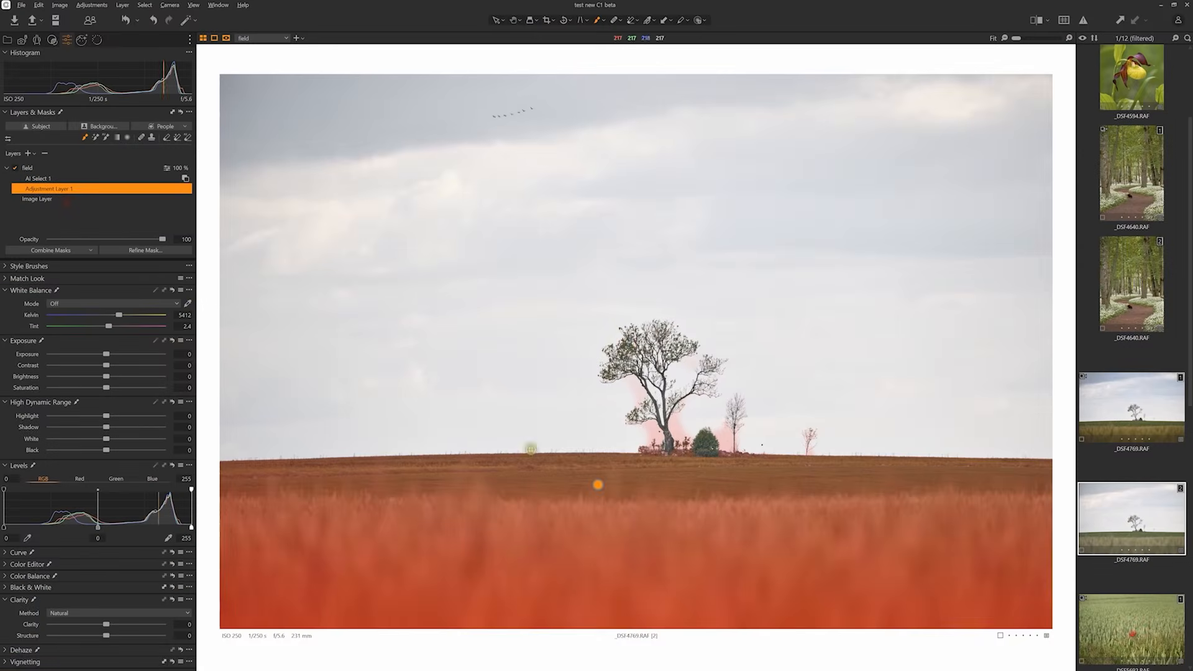
# Step: Try to brush onto the field layer's gradient mask just below the horizon
pyautogui.click(573, 478)
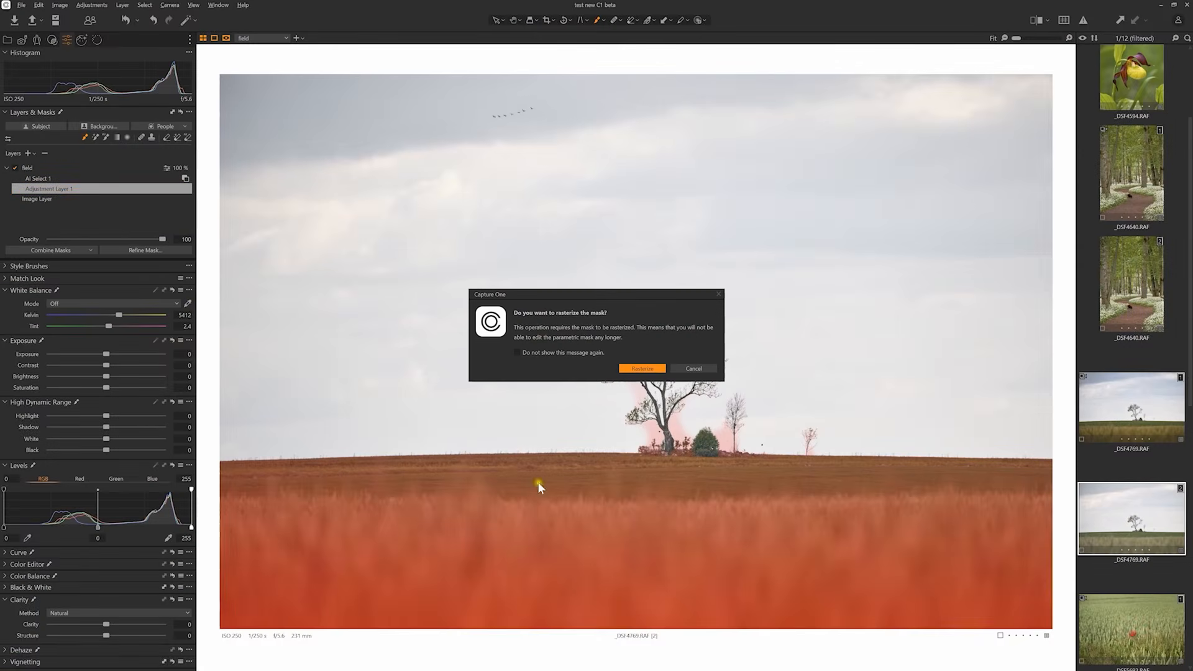
pyautogui.click(691, 368)
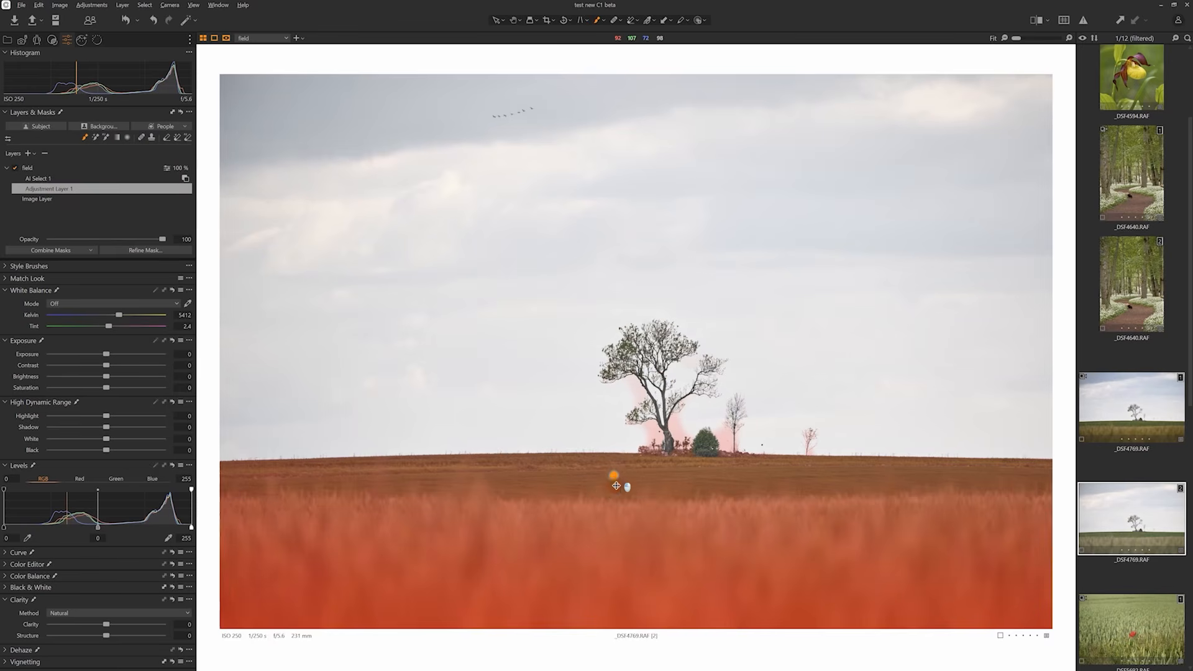
pyautogui.click(615, 485)
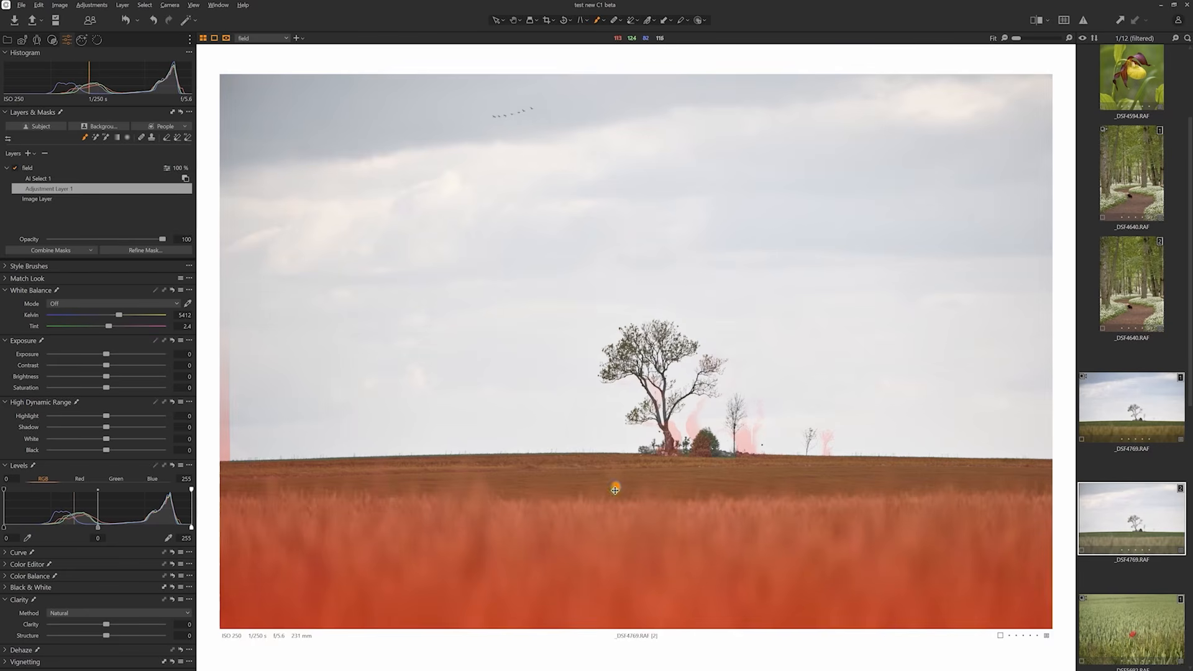
pyautogui.moveTo(616, 489); pyautogui.dragTo(683, 467)
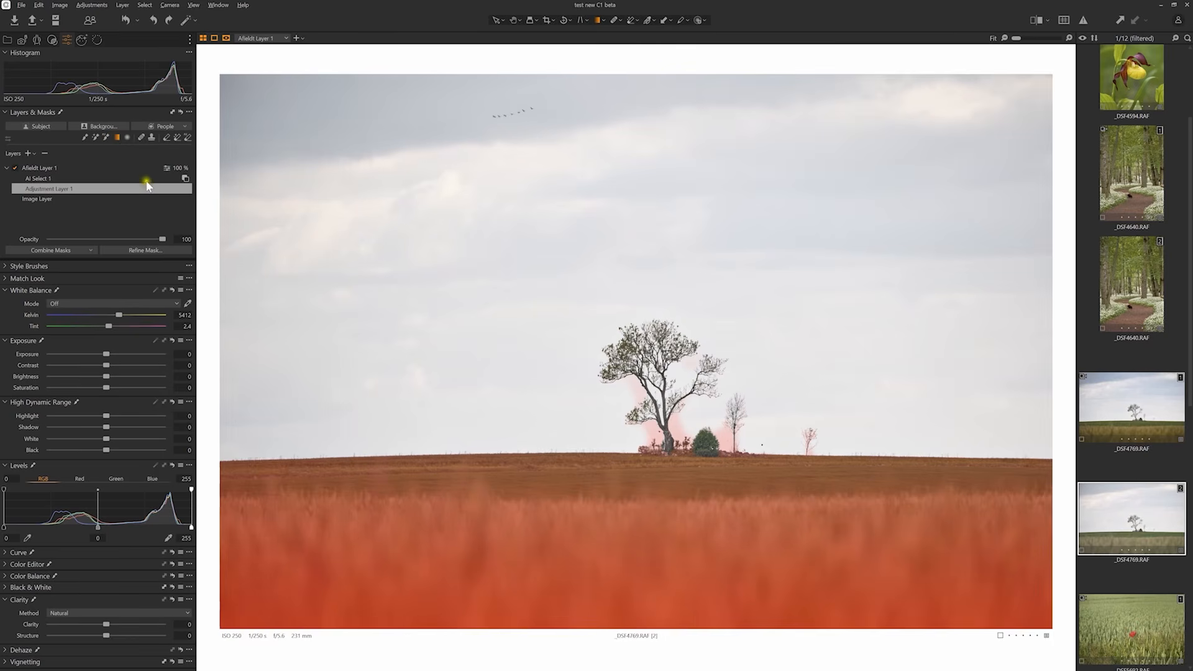
# Step: Fine-tune the field's gradient mask and set exposure to -0.36, contrast to 11, brightness to 5, saturation to 42 and white balance to 6223 K
pyautogui.moveTo(573, 381); pyautogui.dragTo(562, 393)
pyautogui.press('m')
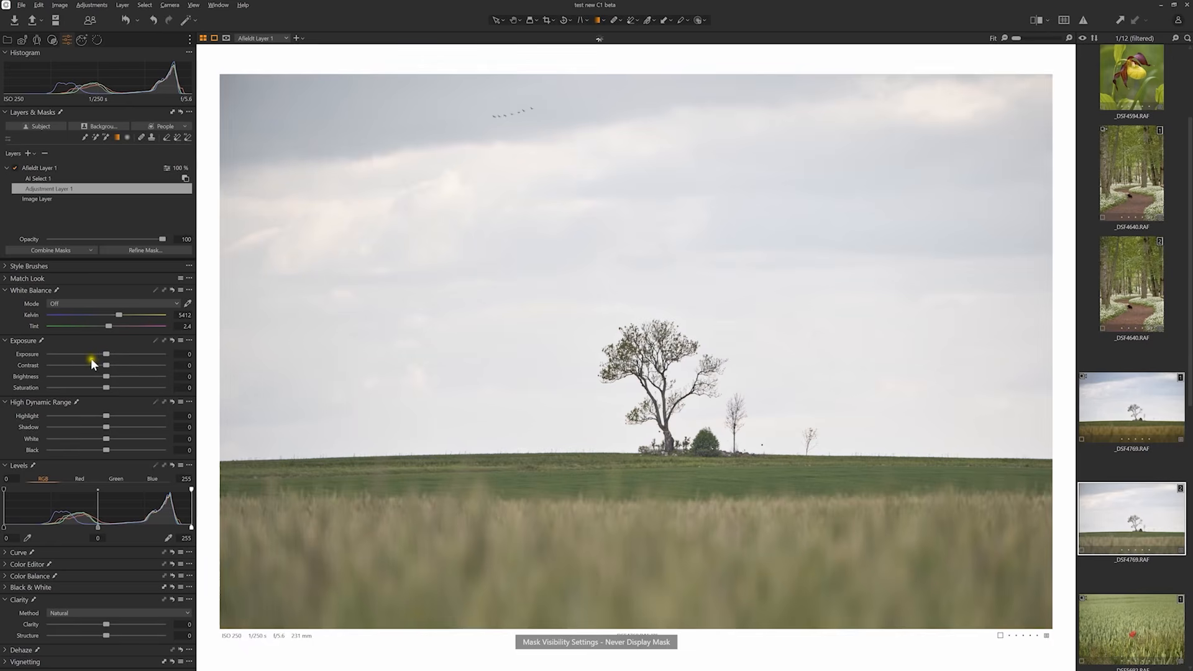
pyautogui.click(99, 353)
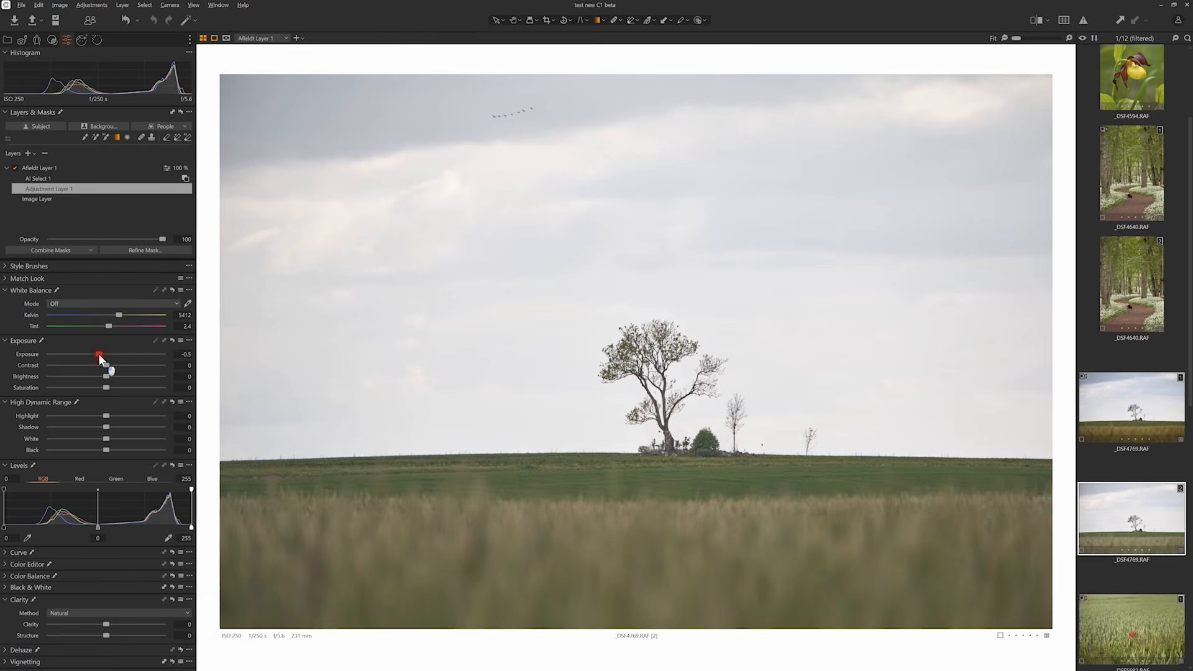
pyautogui.click(117, 365)
pyautogui.moveTo(122, 366)
pyautogui.mouseDown()
pyautogui.moveTo(106, 387)
pyautogui.moveTo(130, 382)
pyautogui.mouseUp()
pyautogui.moveTo(118, 315); pyautogui.dragTo(128, 313)
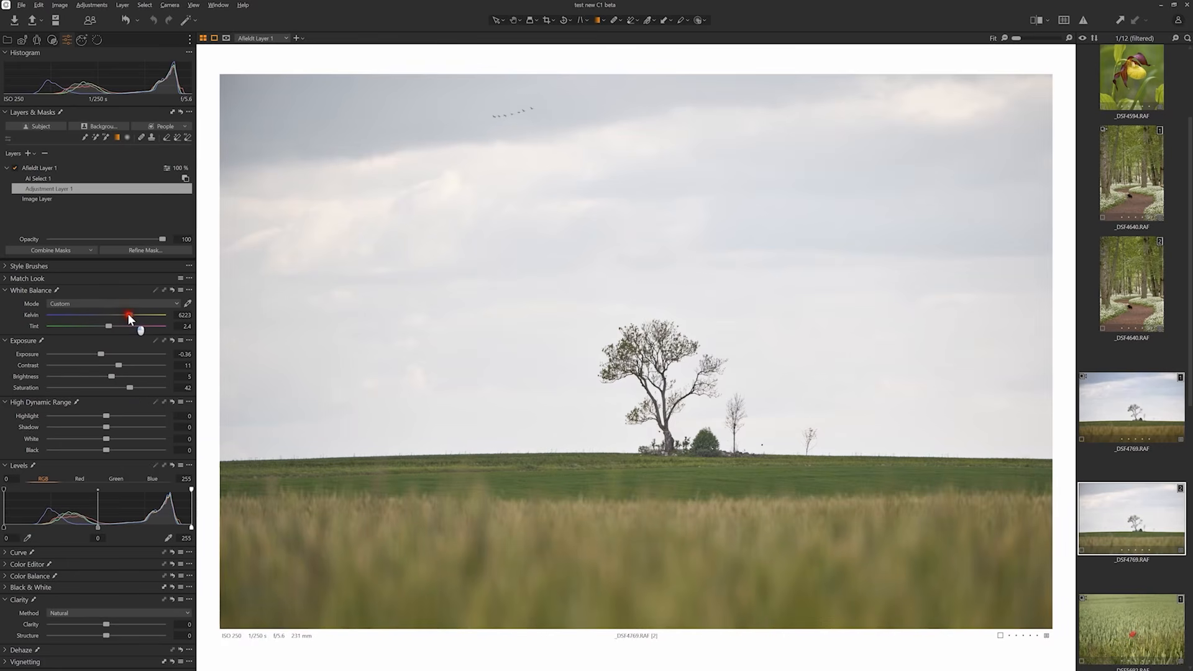
# Step: Rename the field's adjustment layer as Field
pyautogui.doubleClick(36, 168)
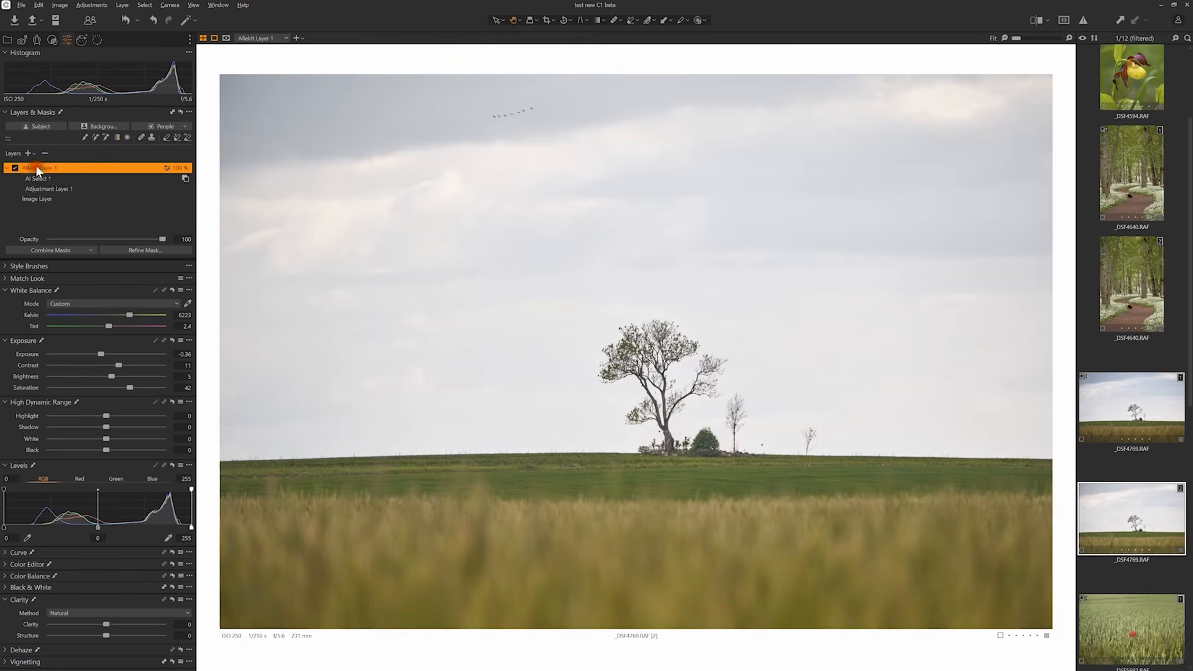
pyautogui.write('Field')
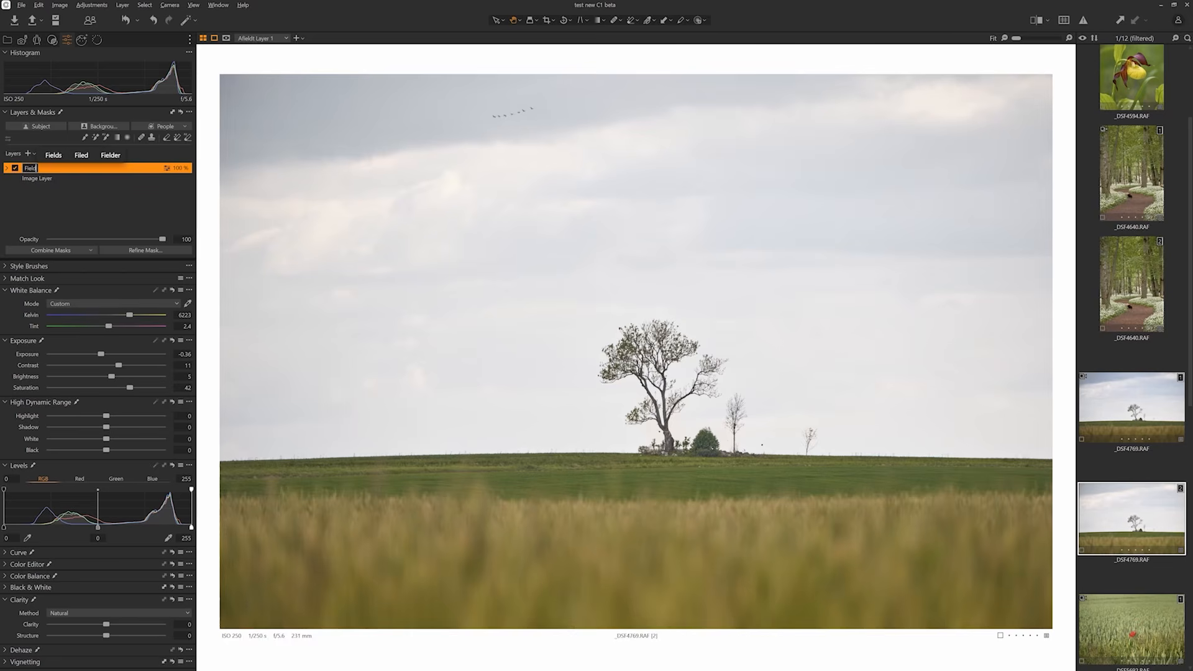
pyautogui.press('Return')
pyautogui.click(30, 172)
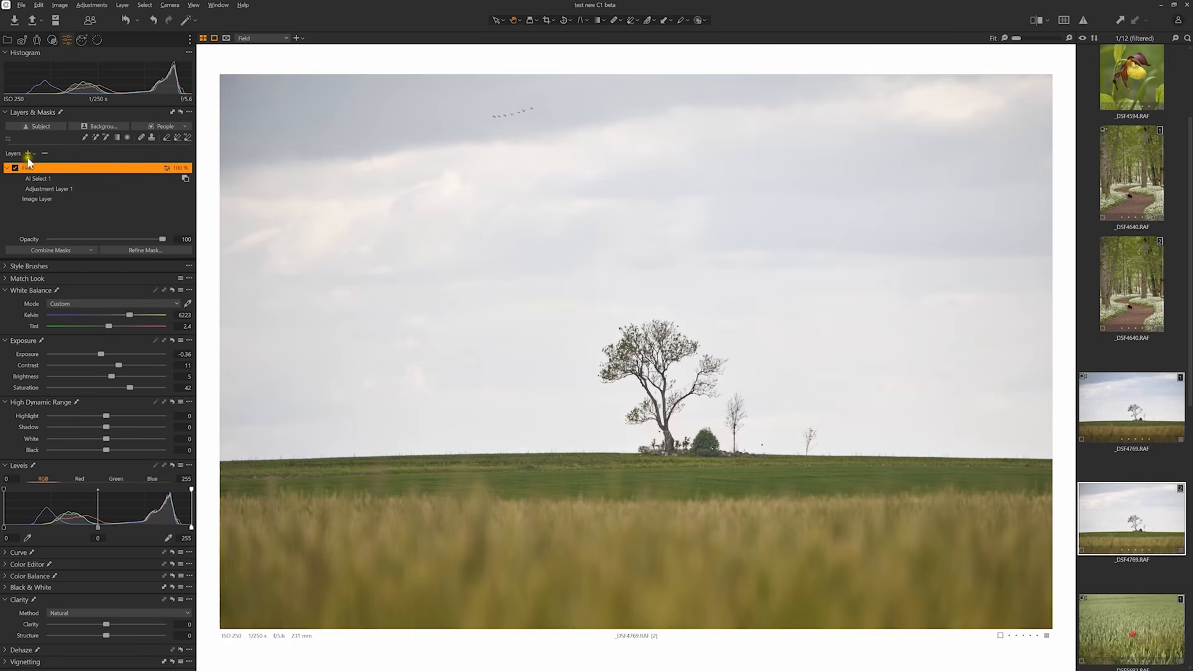
# Step: Create a Sky layer with a linear gradient from the top, setting exposure to -0.79, contrast to 21 and saturation to -7
pyautogui.click(27, 152)
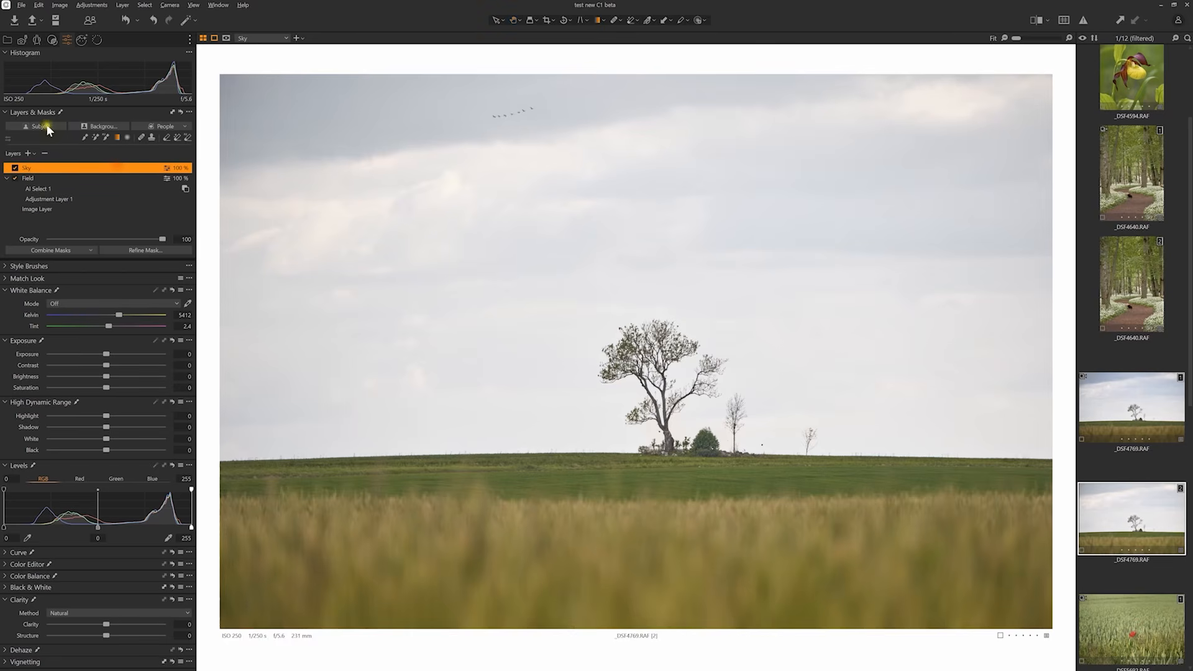
pyautogui.moveTo(500, 93)
pyautogui.mouseDown()
pyautogui.moveTo(486, 338)
pyautogui.moveTo(463, 333)
pyautogui.mouseUp()
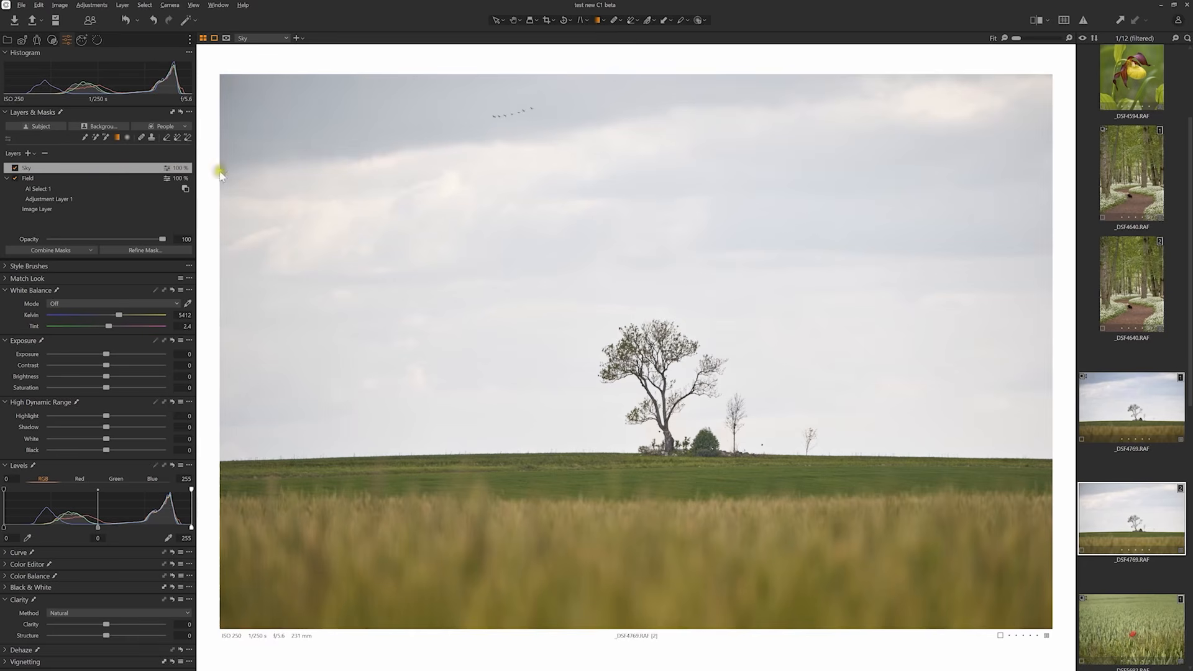
pyautogui.moveTo(100, 354); pyautogui.dragTo(128, 367)
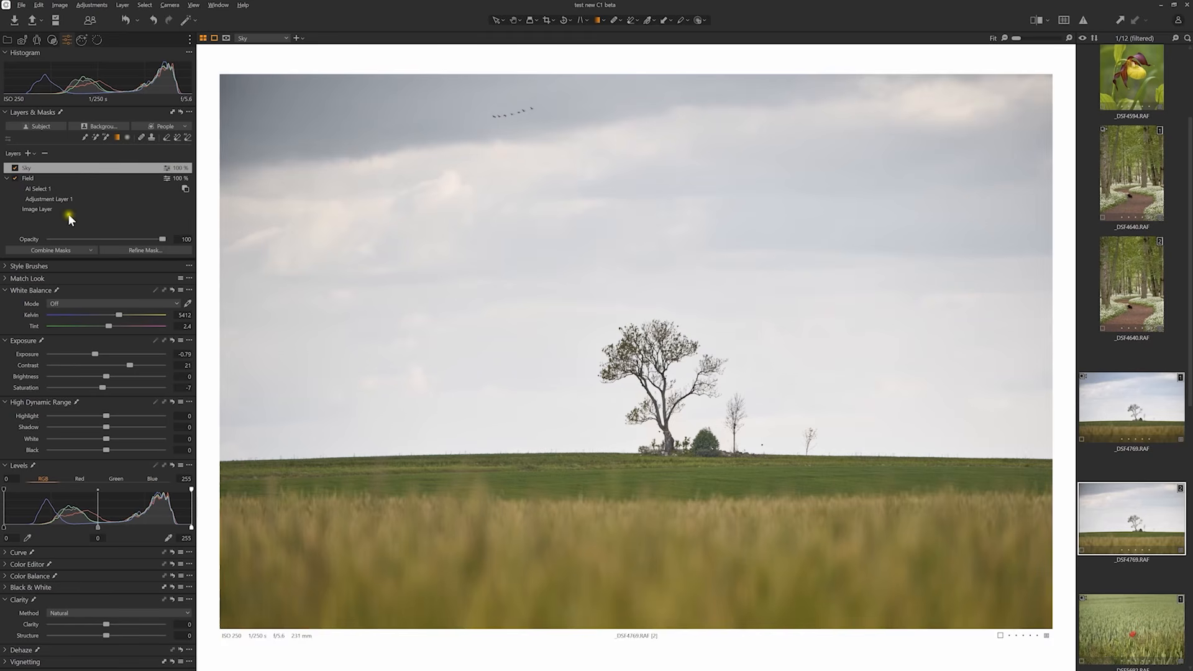
# Step: Add a subtracting brush mask to the Sky layer and enlarge the adjustment brush over the dark upper-left cloud
pyautogui.click(88, 250)
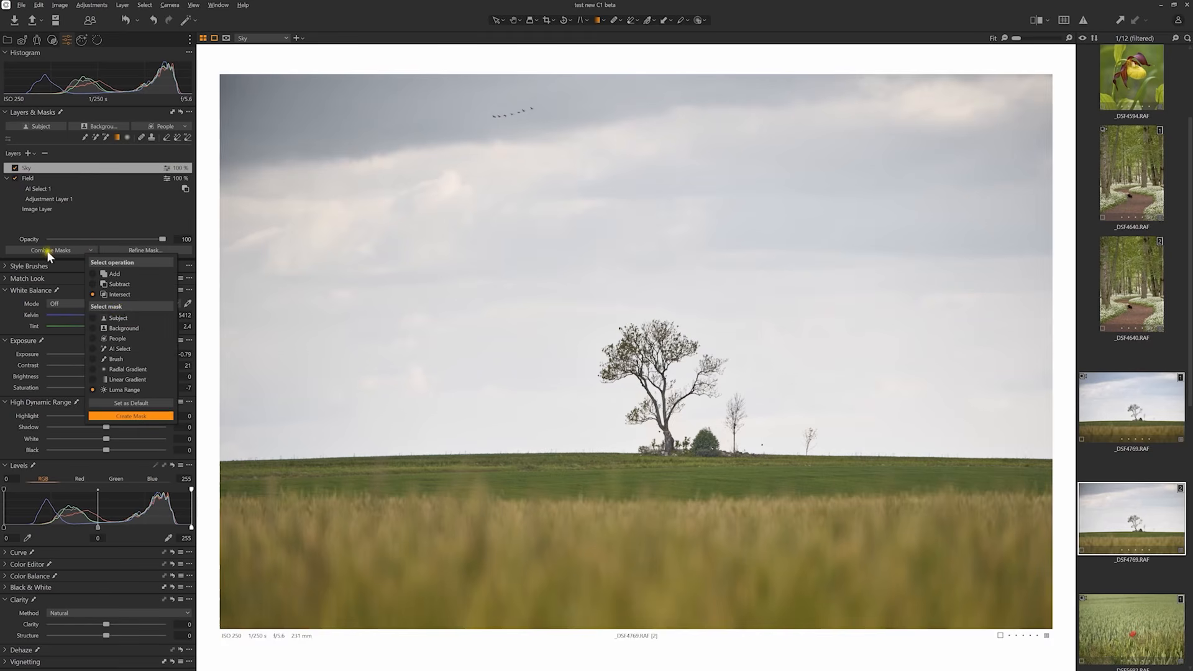
pyautogui.click(104, 285)
pyautogui.click(116, 415)
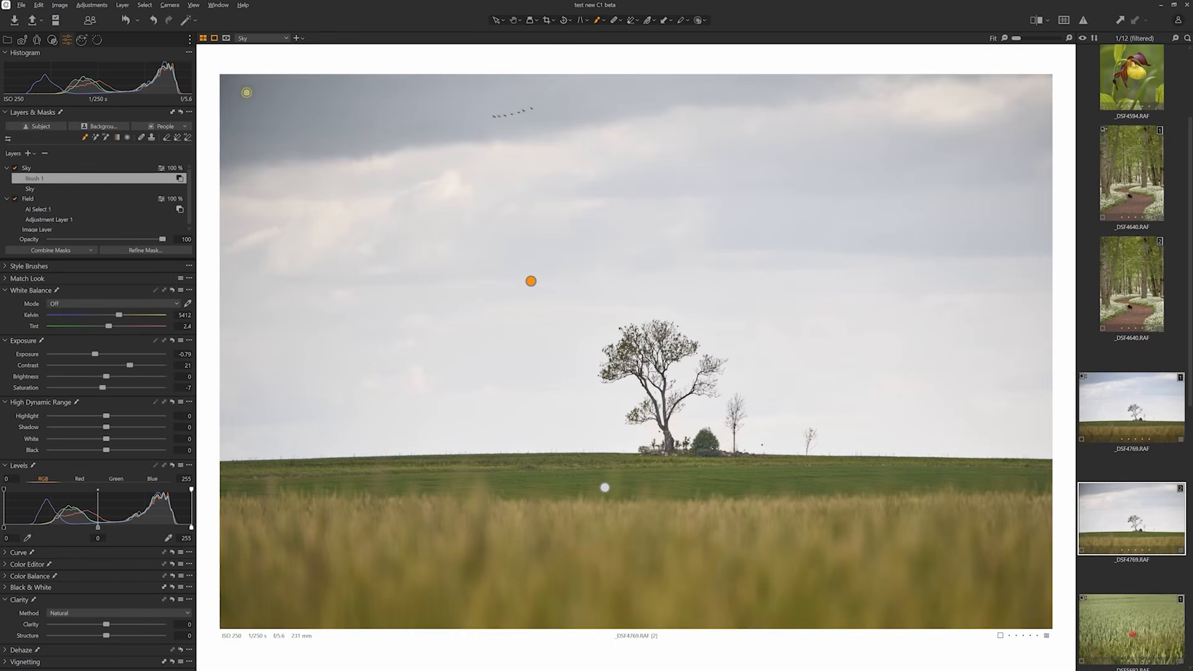
pyautogui.rightClick(248, 102)
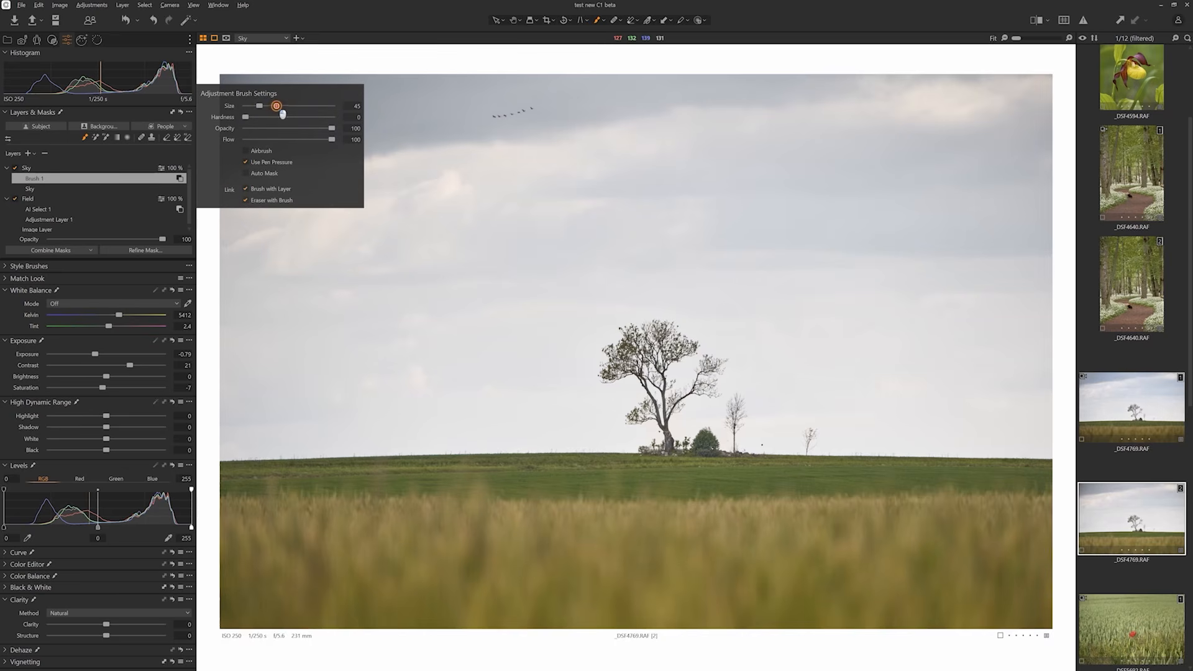
pyautogui.moveTo(295, 105); pyautogui.dragTo(260, 140)
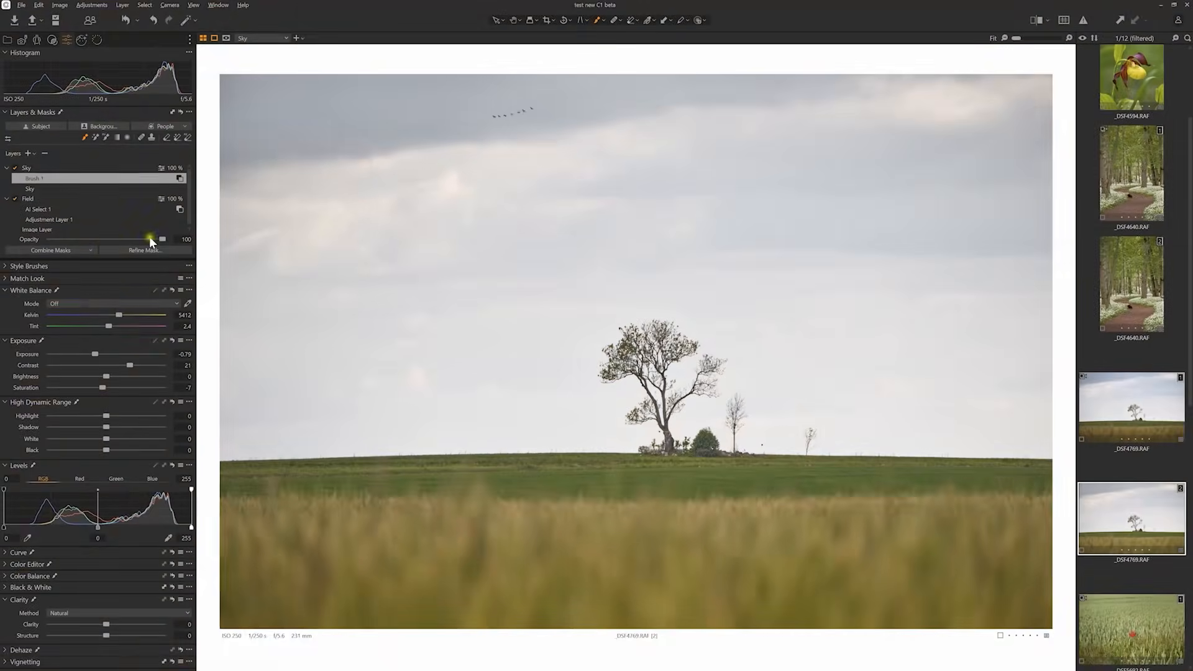
# Step: Set the opacity of the Sky layer's brush mask to 100
pyautogui.moveTo(152, 240); pyautogui.dragTo(177, 241)
# Step: Open the second variant of the poppy field photo, sample the poppy's red in the advanced Color Editor and create a masked layer from it
pyautogui.scroll(-3, 1164, 450)
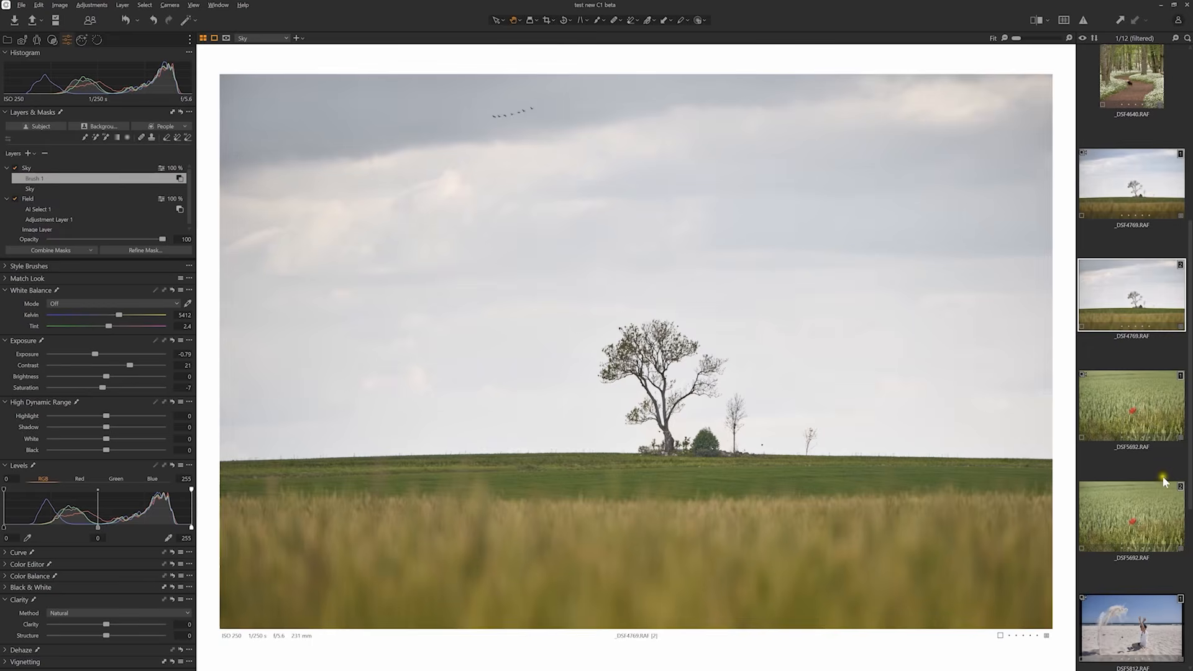
pyautogui.click(1166, 513)
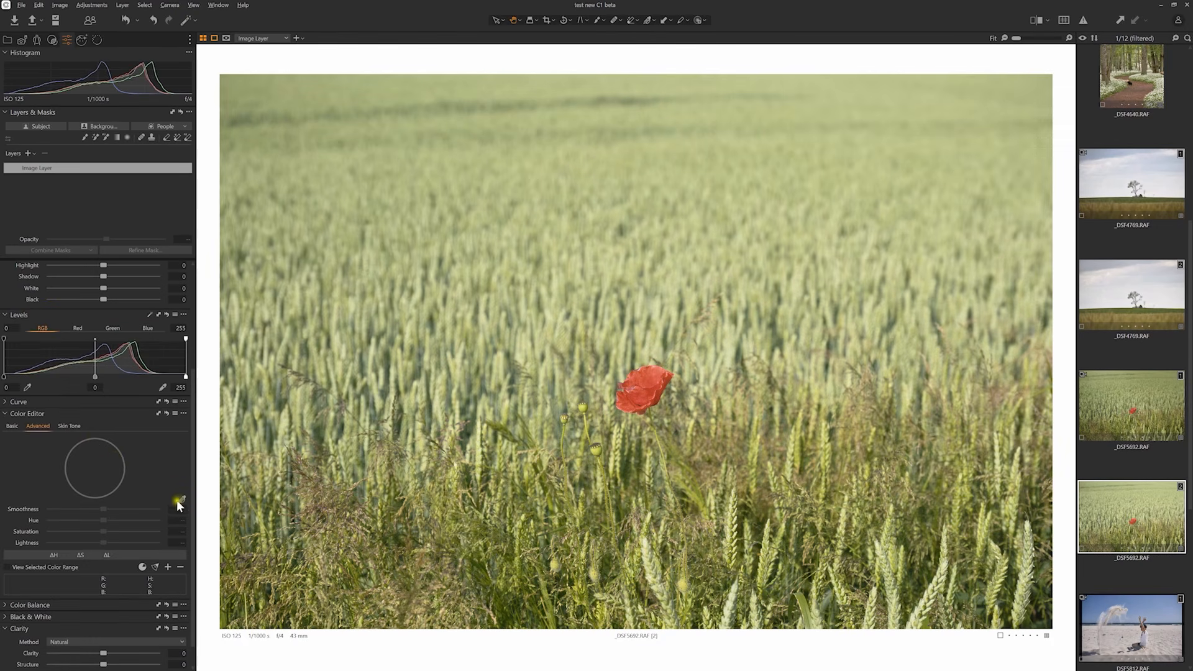
pyautogui.click(648, 382)
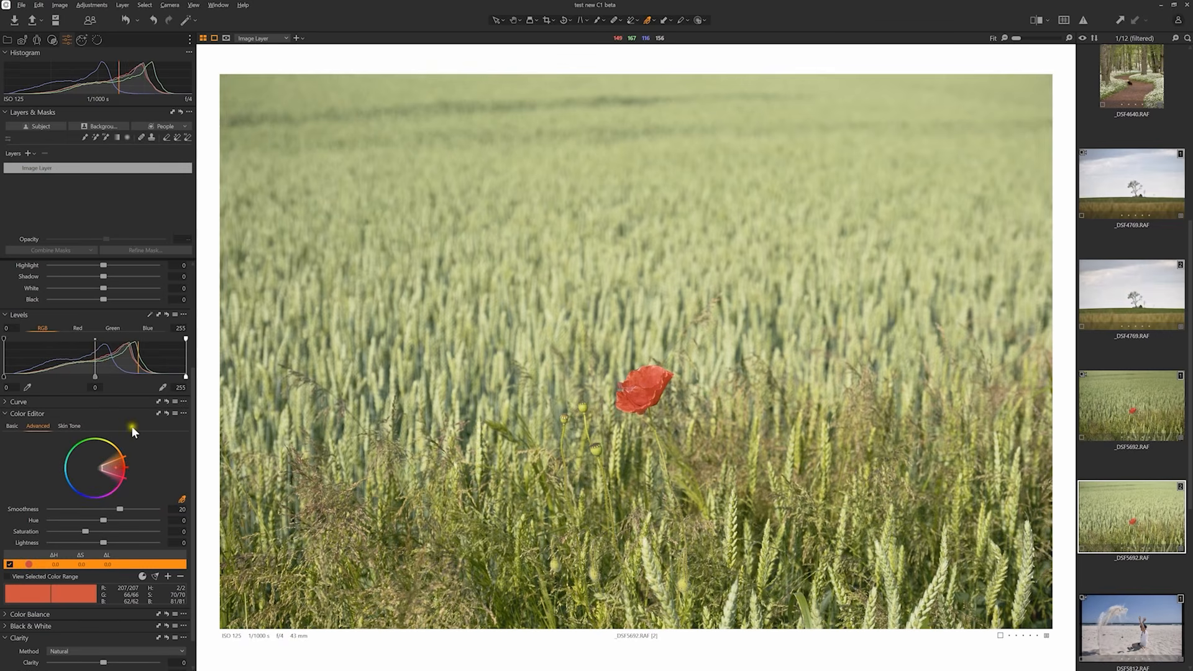
pyautogui.click(183, 413)
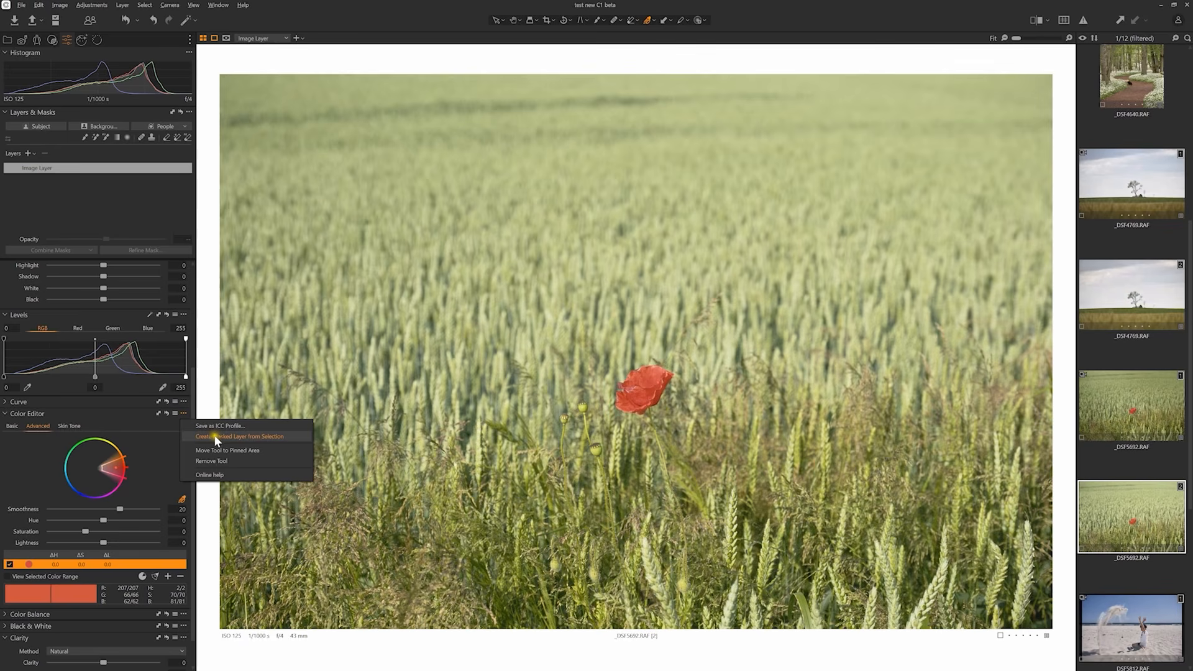
pyautogui.click(251, 437)
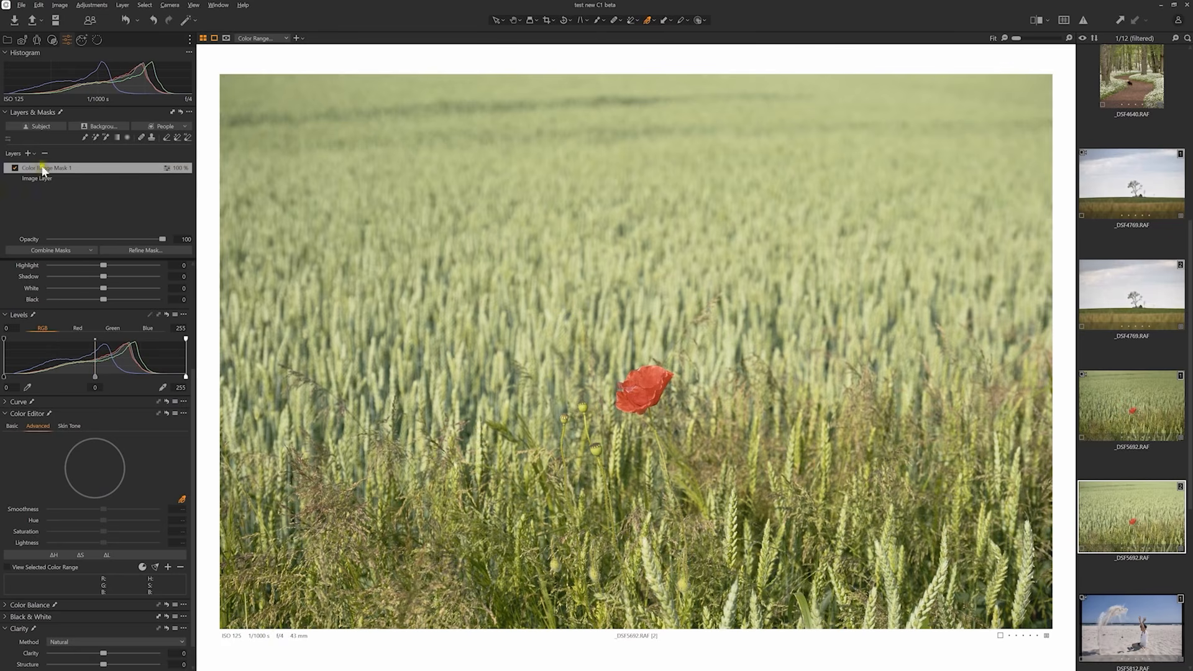
# Step: Set the poppy's color range layer to 3758 K, tint 14, exposure -0.14, contrast 13 and saturation 12
pyautogui.press('m')
pyautogui.click(514, 20)
pyautogui.scroll(3, 118, 366)
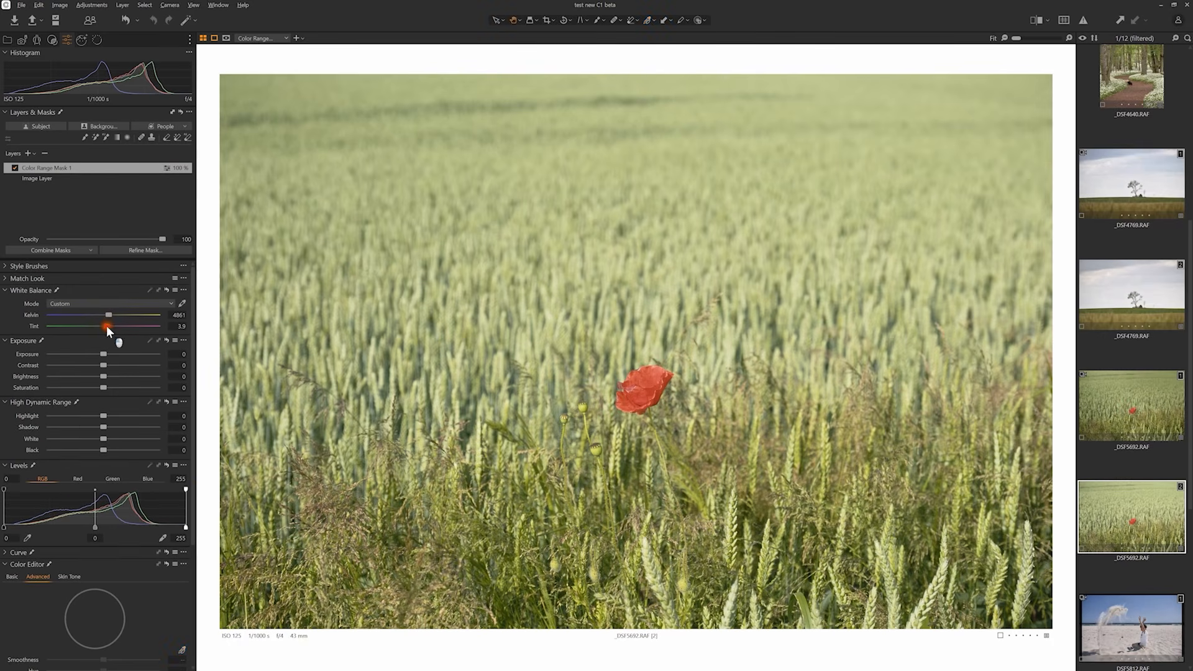
pyautogui.moveTo(100, 313); pyautogui.dragTo(95, 314)
pyautogui.moveTo(111, 325); pyautogui.dragTo(115, 324)
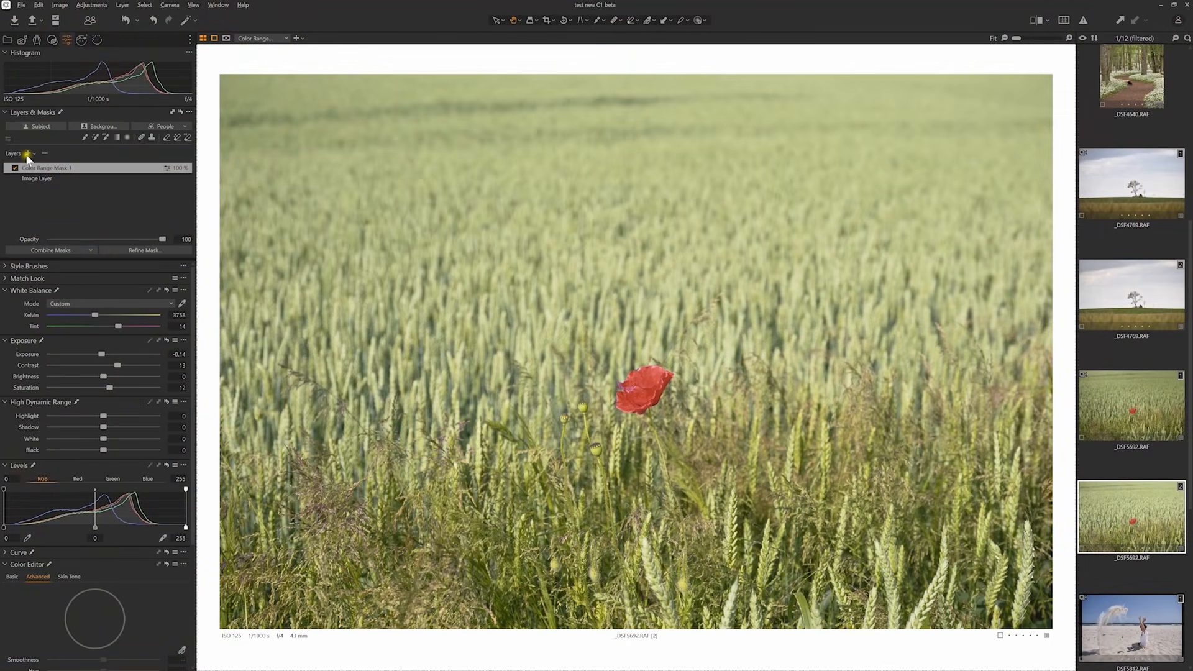
# Step: Create a new adjustment layer with a linear gradient fading from the upper field to the lower edge, and set its exposure to -0.85
pyautogui.click(27, 154)
pyautogui.click(1086, 415)
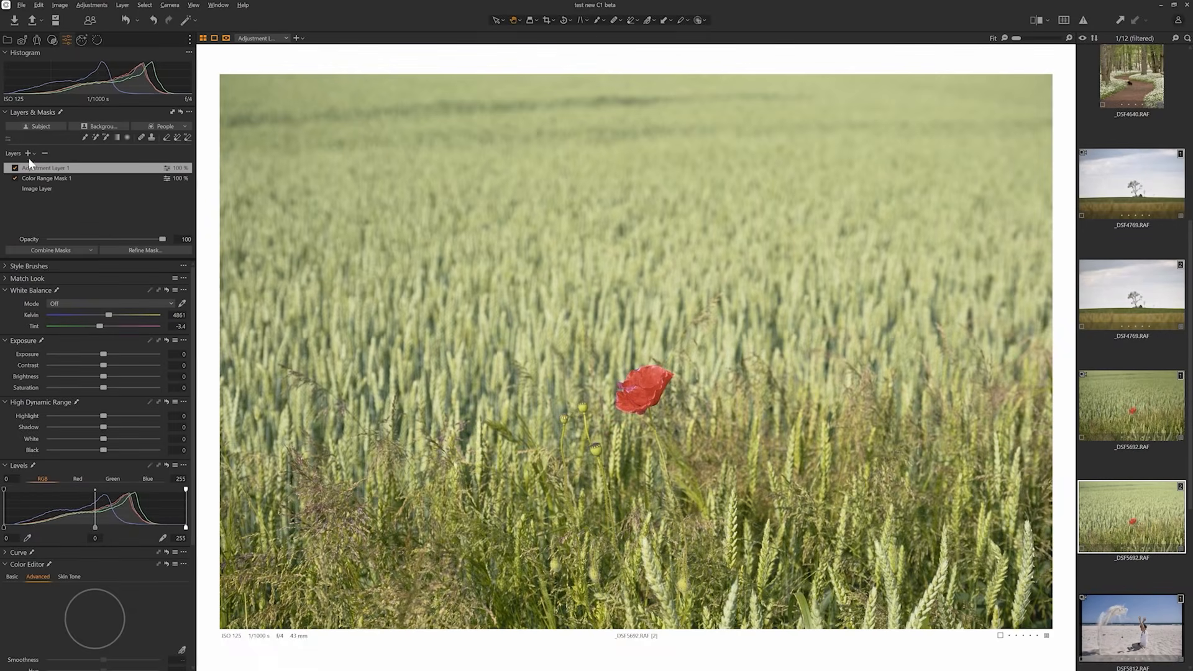
pyautogui.moveTo(588, 110); pyautogui.dragTo(600, 622)
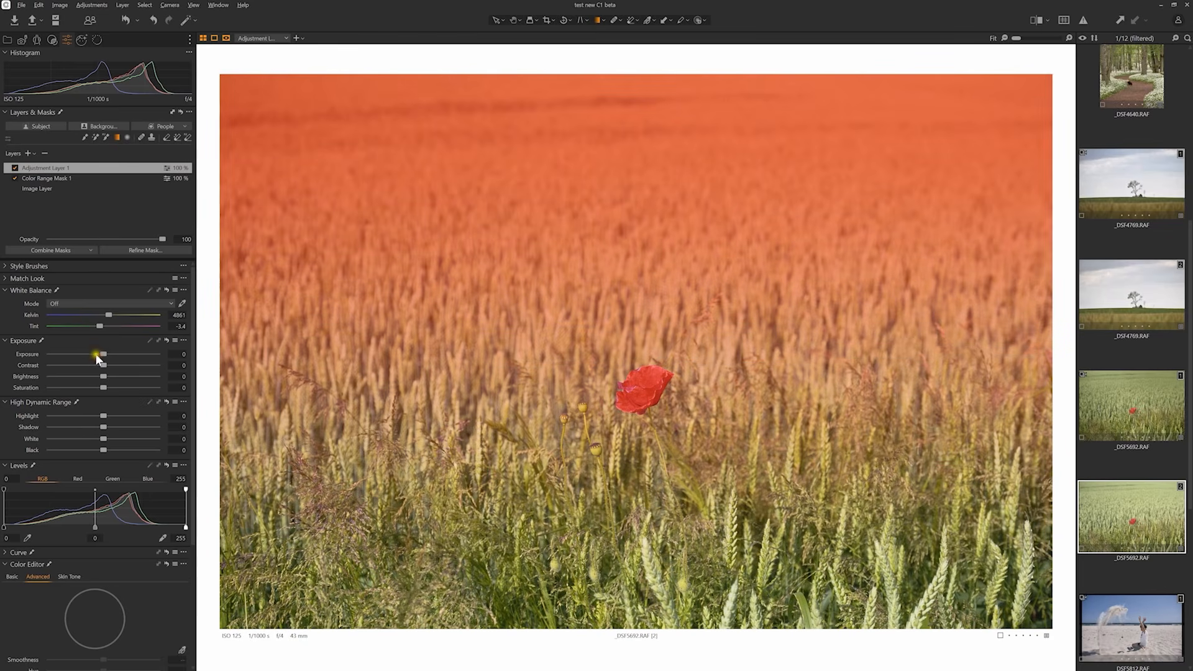
pyautogui.moveTo(97, 355); pyautogui.dragTo(92, 354)
pyautogui.press('m')
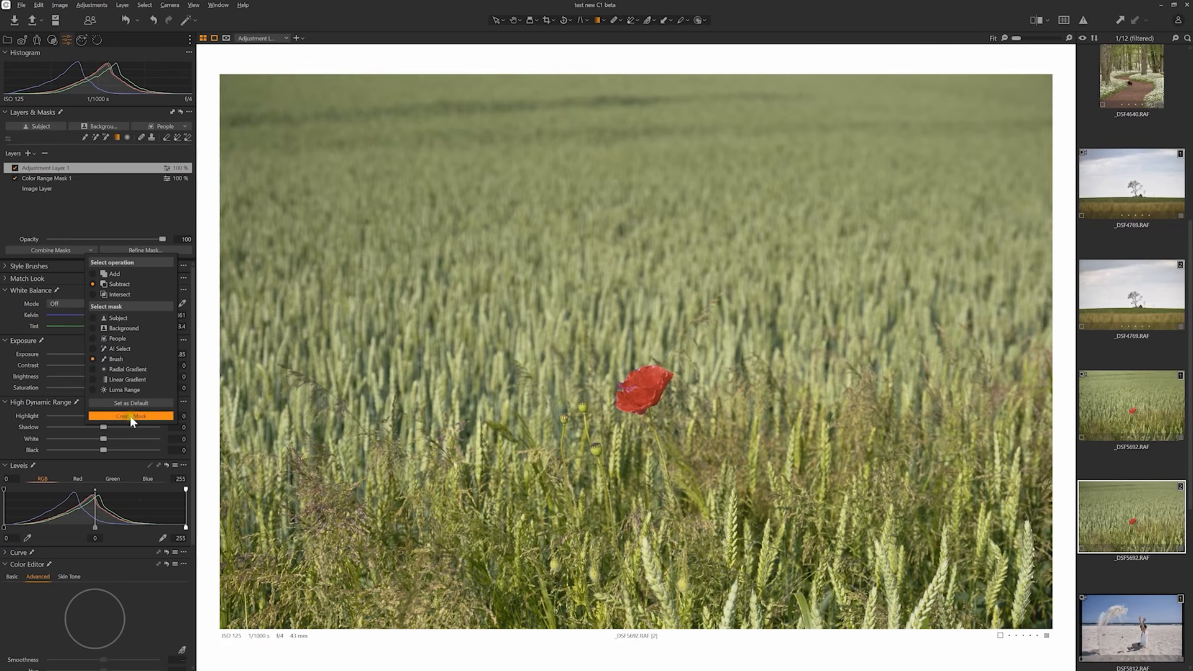
# Step: Subtract a brush mask copied from Color Range Mask 1 from the gradient layer and lower the layer's exposure to -1.01
pyautogui.click(130, 415)
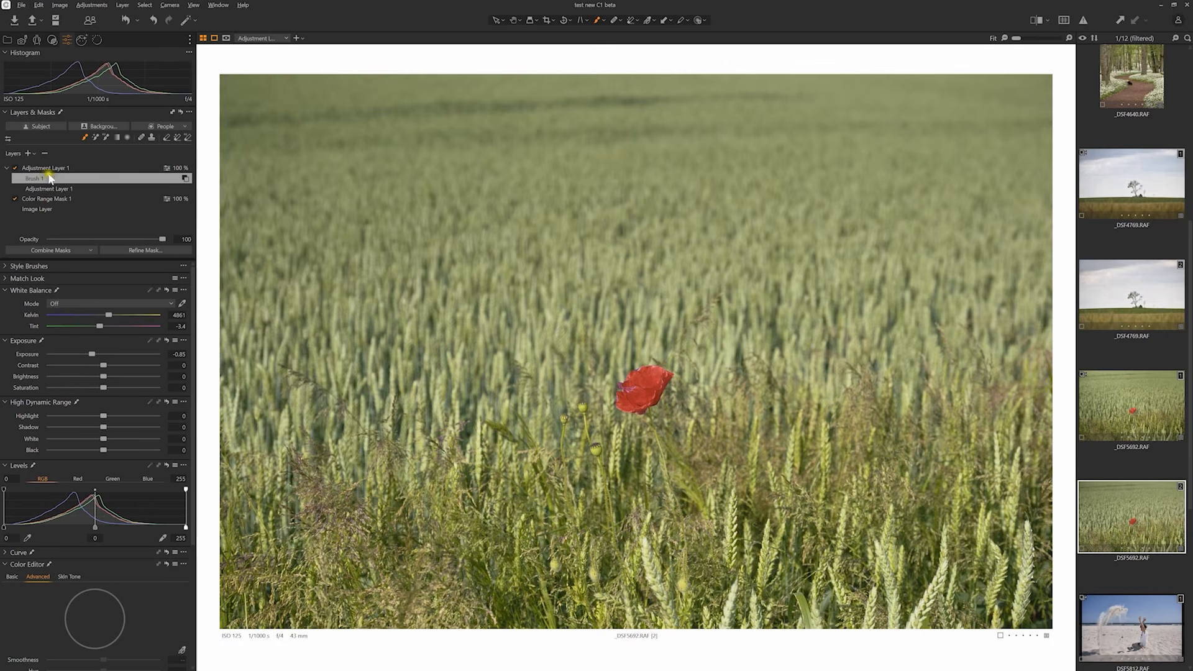
pyautogui.rightClick(91, 178)
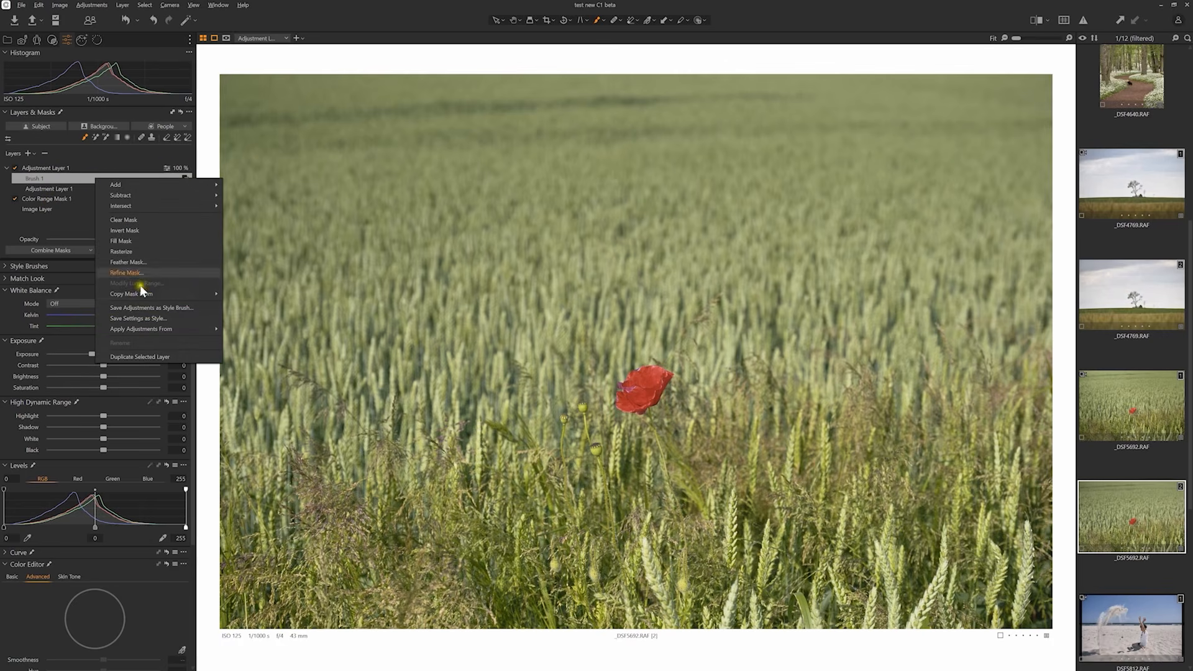
pyautogui.moveTo(142, 296)
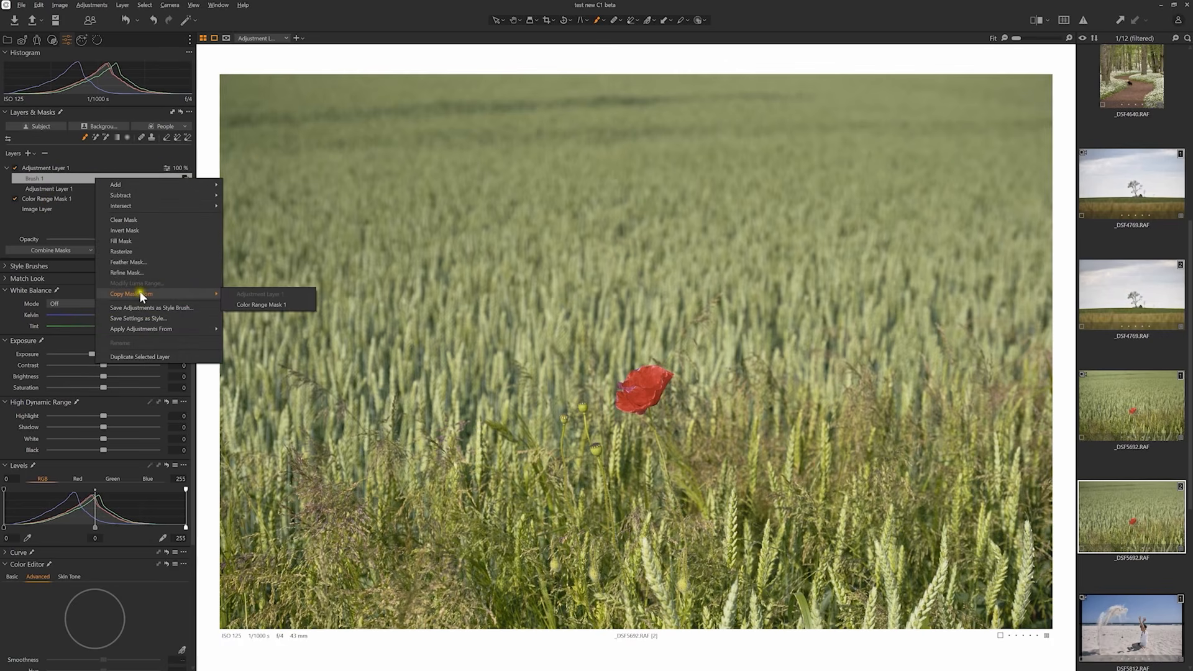
pyautogui.click(259, 304)
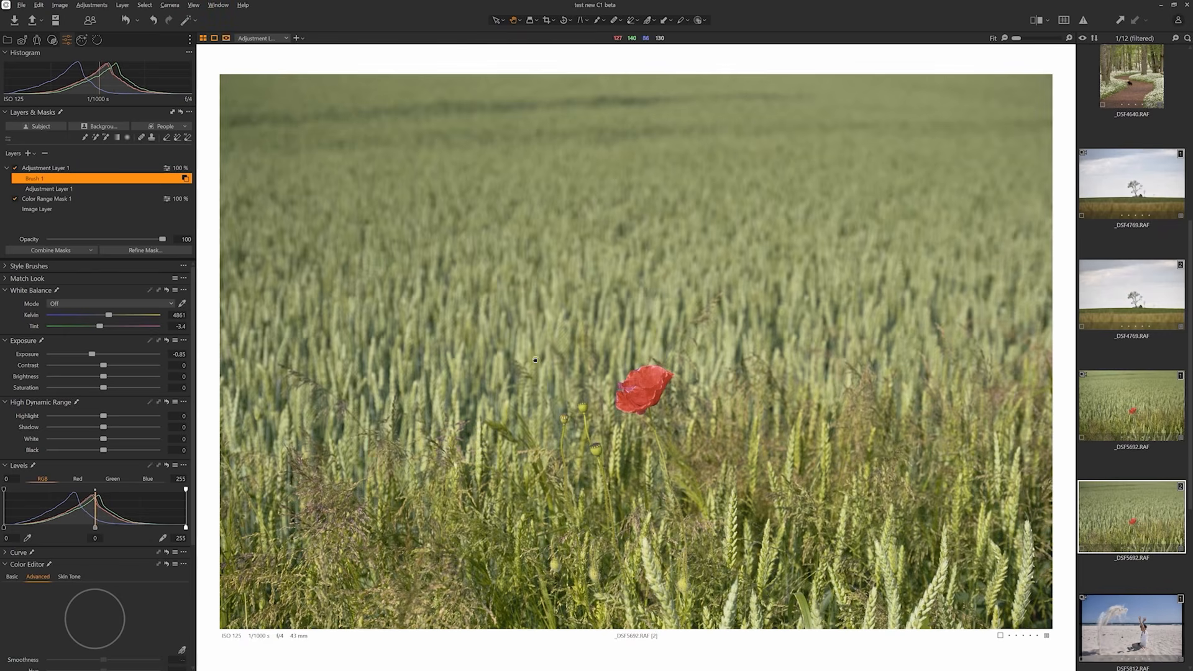
pyautogui.press('m')
pyautogui.moveTo(92, 355)
pyautogui.mouseDown()
pyautogui.moveTo(28, 352)
pyautogui.moveTo(89, 355)
pyautogui.mouseUp()
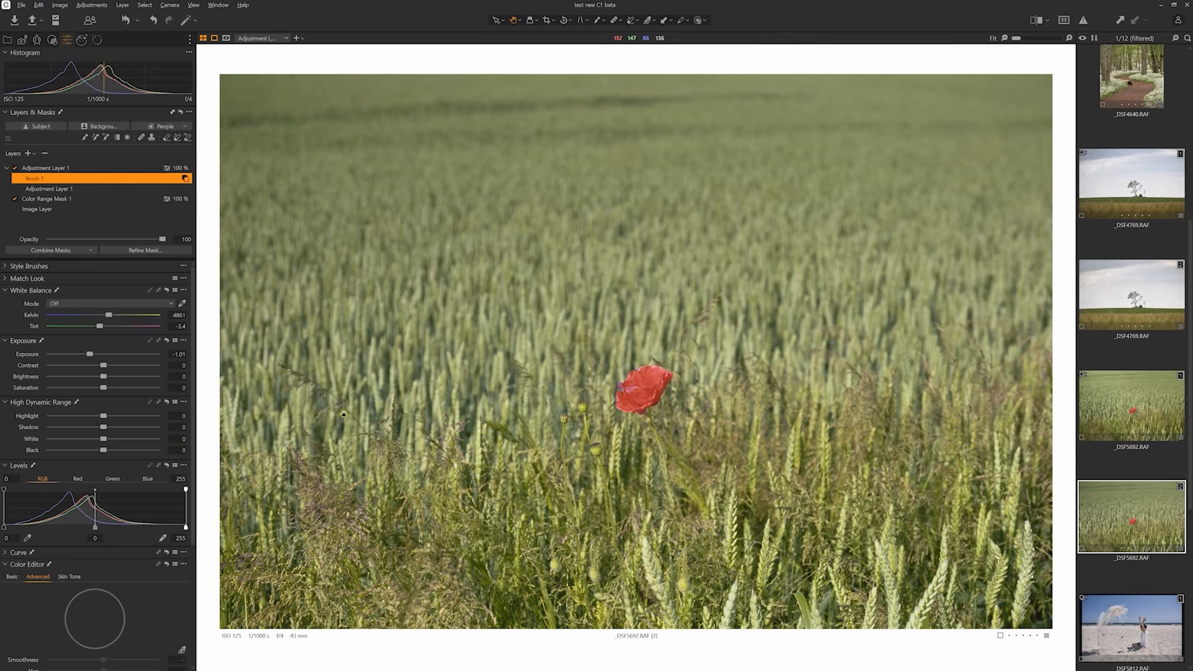
# Step: Add two linear gradient masks to the layer, one from the photo's lower-left corner and one from its right edge, and check the combined mask
pyautogui.click(85, 250)
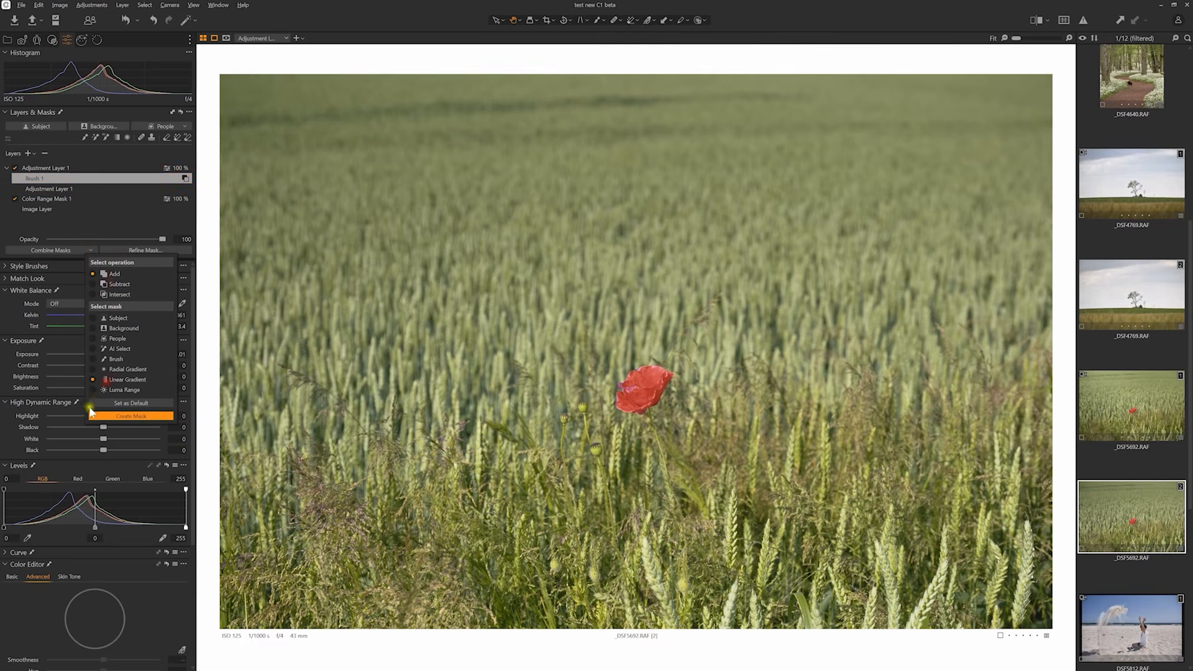
pyautogui.click(121, 415)
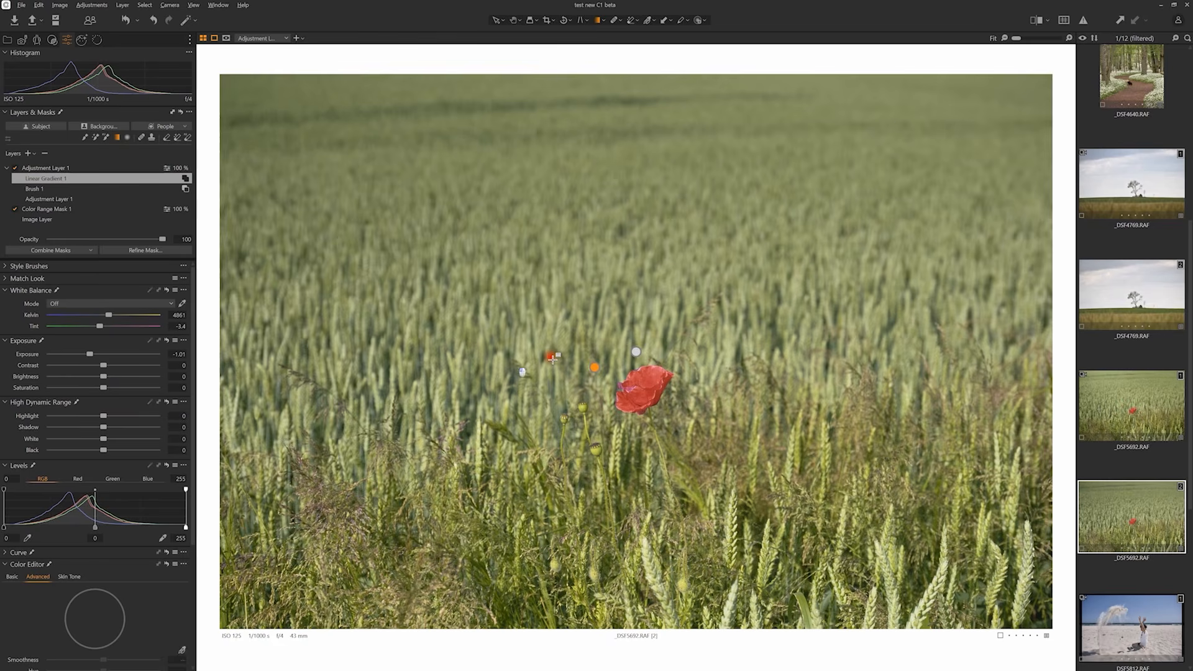
pyautogui.moveTo(552, 359); pyautogui.dragTo(582, 323)
pyautogui.click(87, 249)
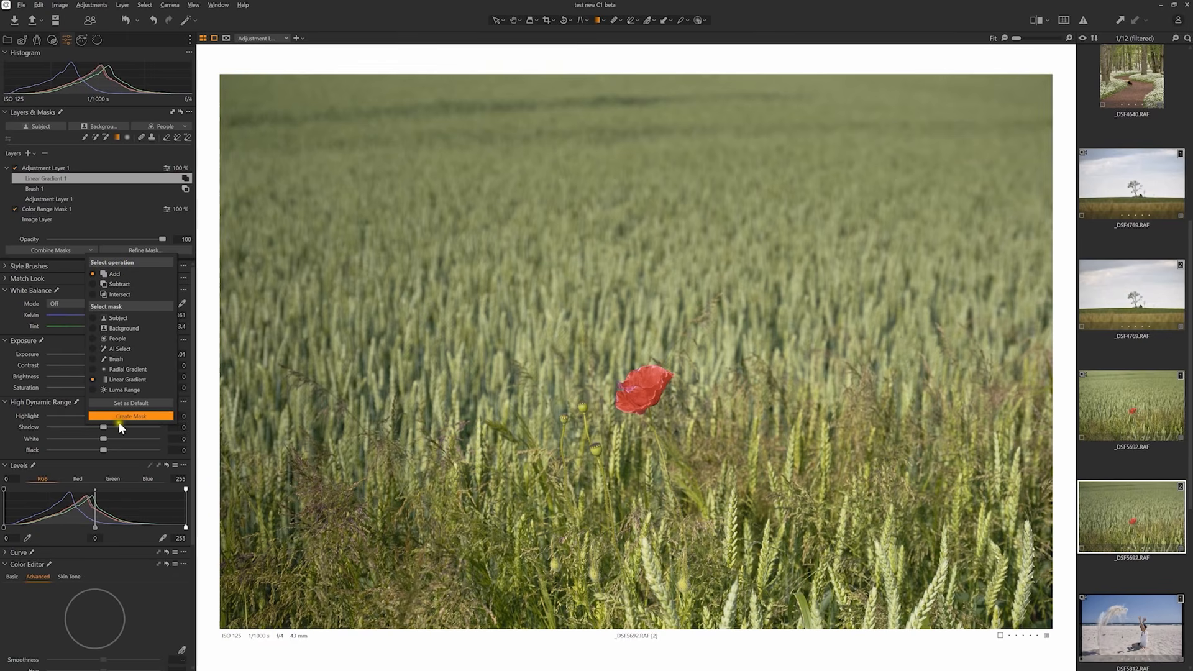
pyautogui.click(129, 416)
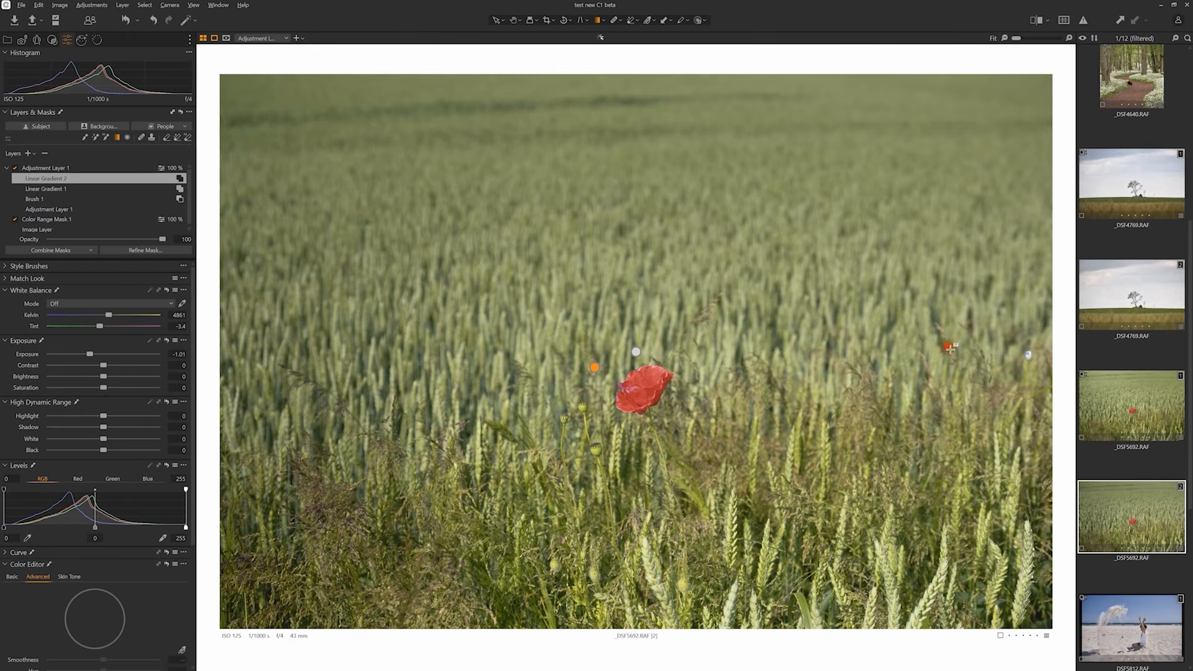
pyautogui.moveTo(1011, 345); pyautogui.dragTo(847, 336)
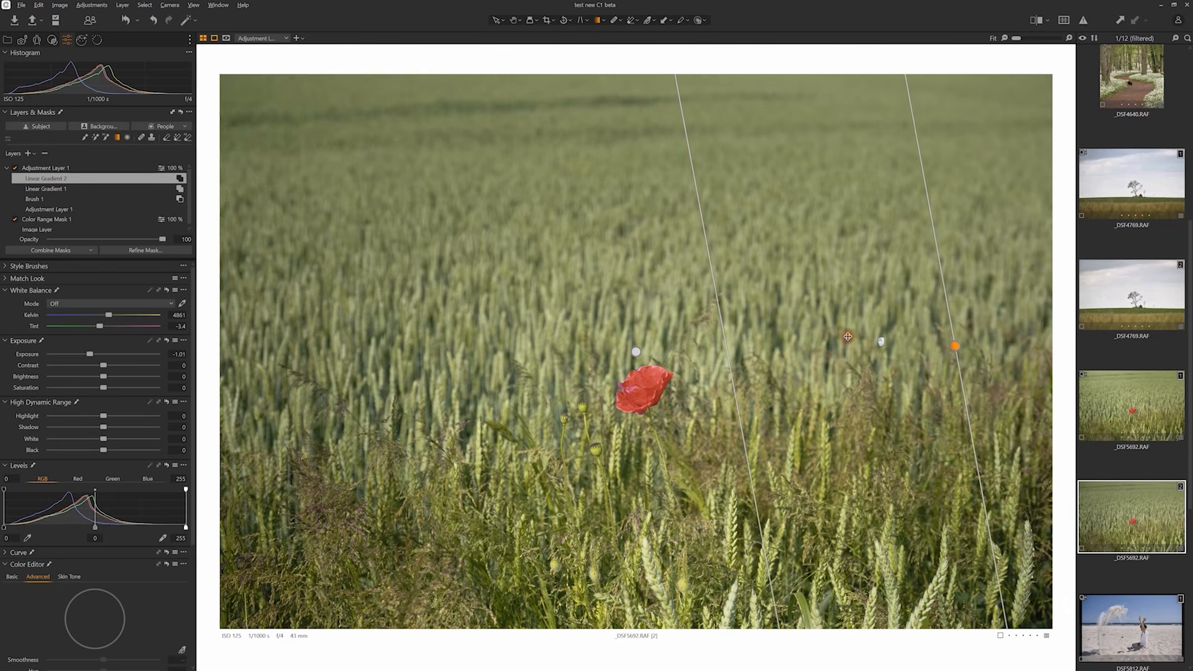
pyautogui.press('m')
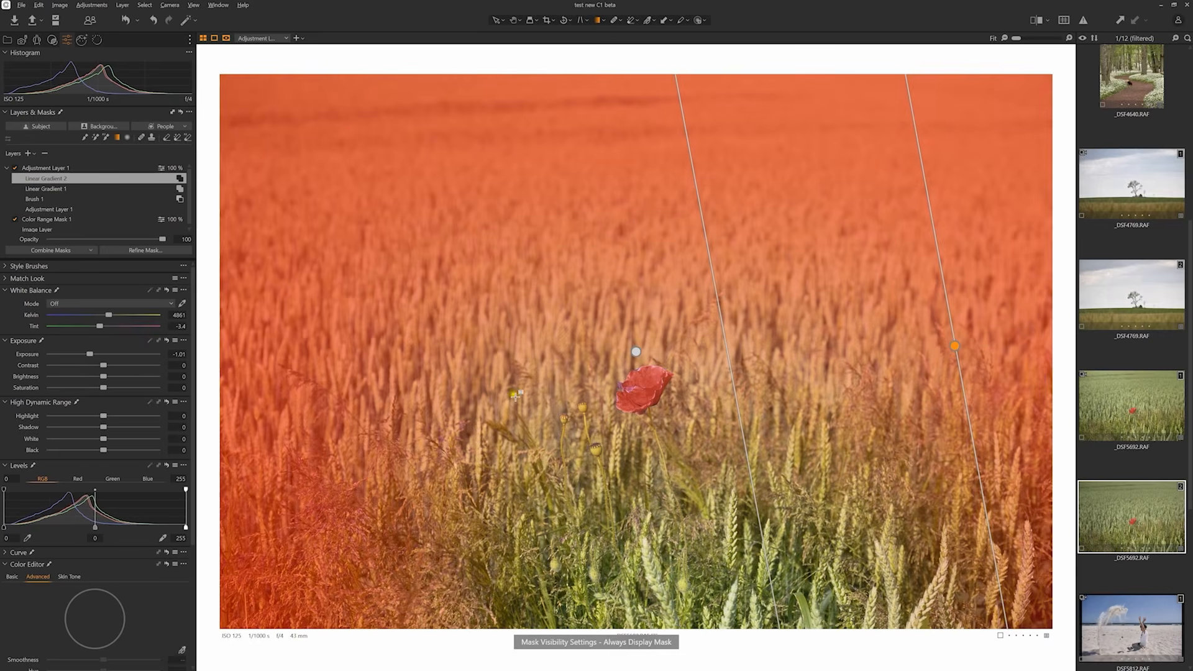
pyautogui.press('m')
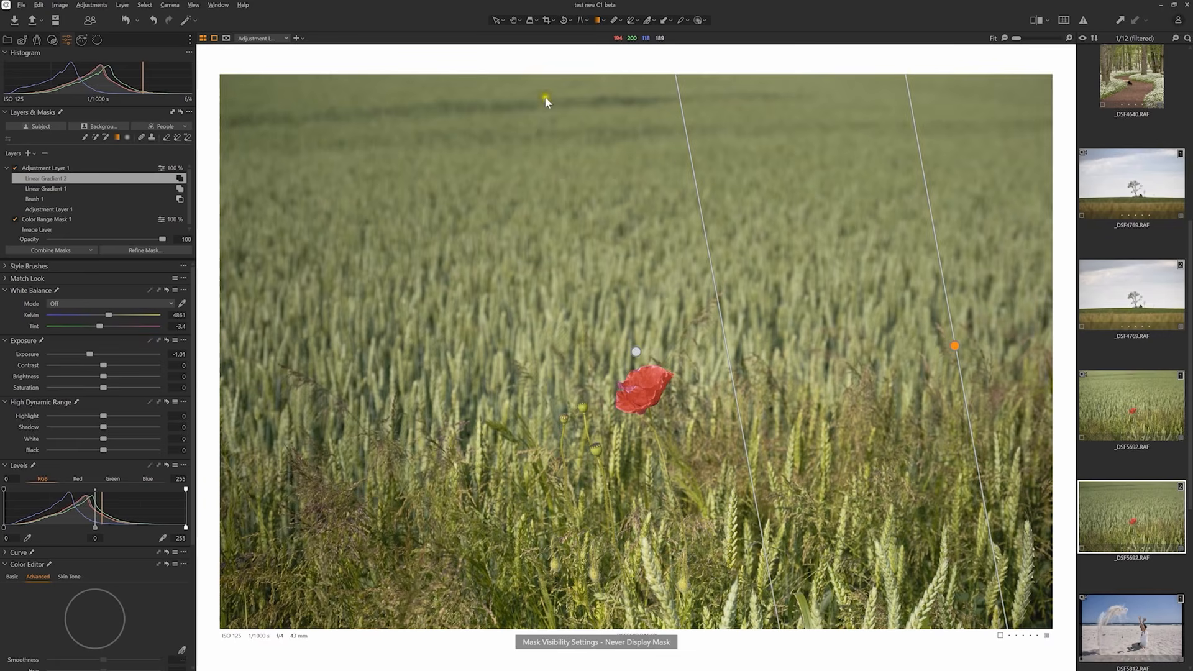
# Step: Subtract a radial gradient mask from the layer around the poppy and shift it down toward the foreground
pyautogui.click(87, 251)
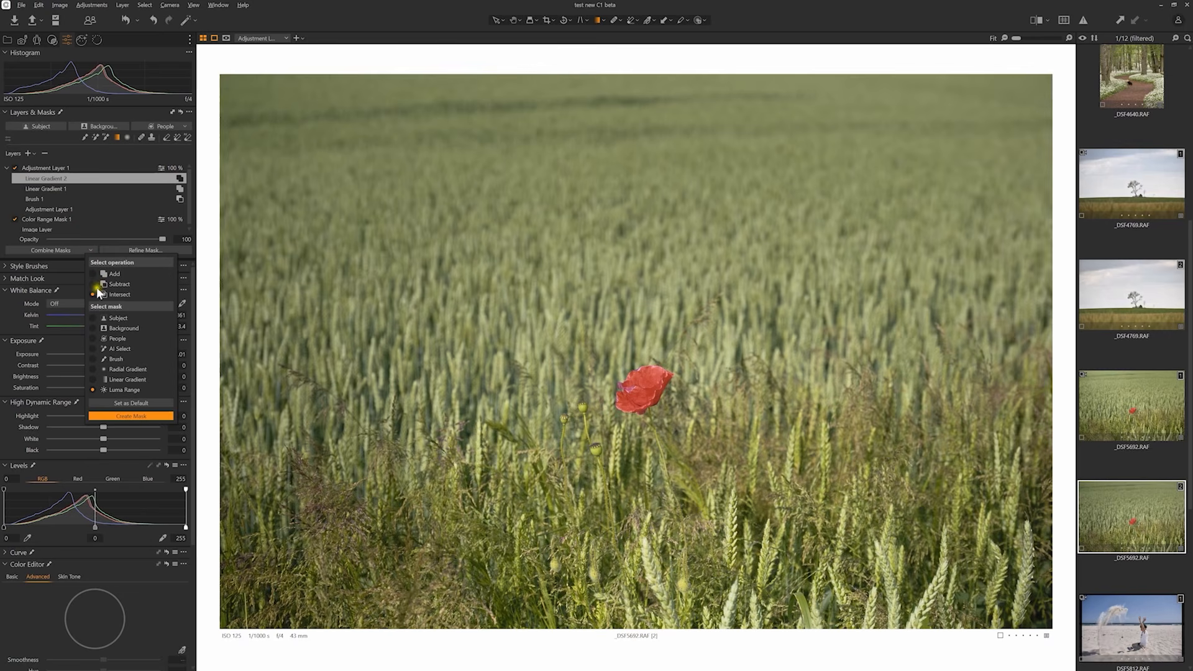
pyautogui.click(114, 416)
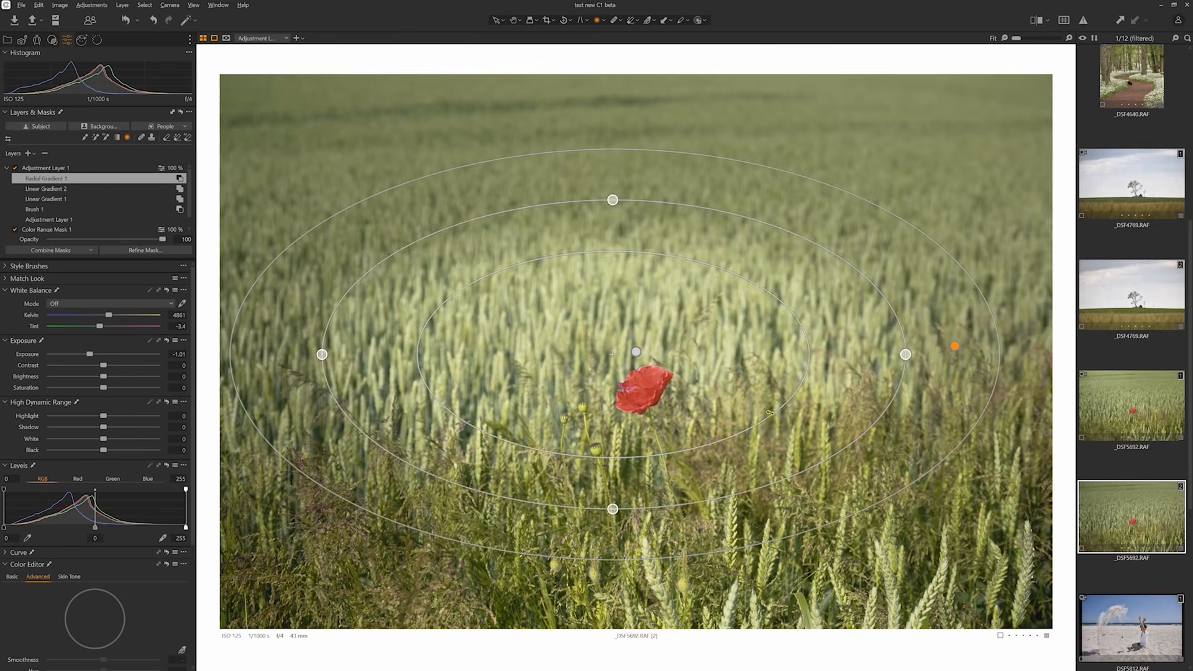
pyautogui.moveTo(579, 345); pyautogui.dragTo(650, 468)
# Step: Toggle the gradient adjustment layer off and on to compare the poppy photo with and without its darkening
pyautogui.click(15, 169)
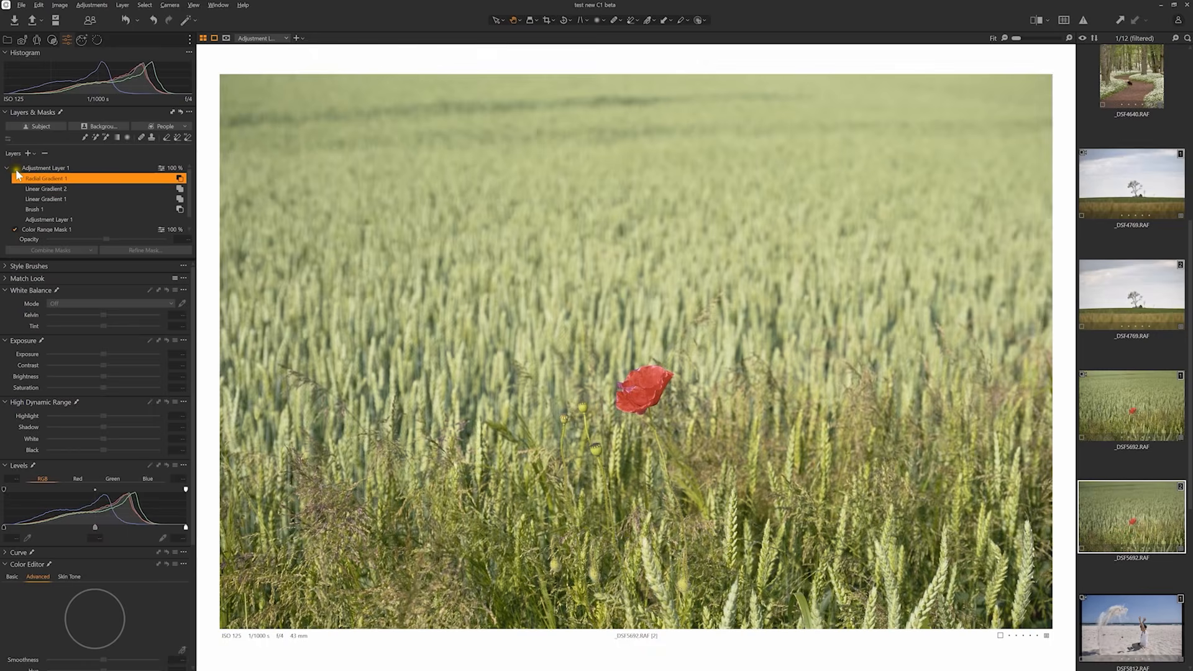
pyautogui.click(16, 169)
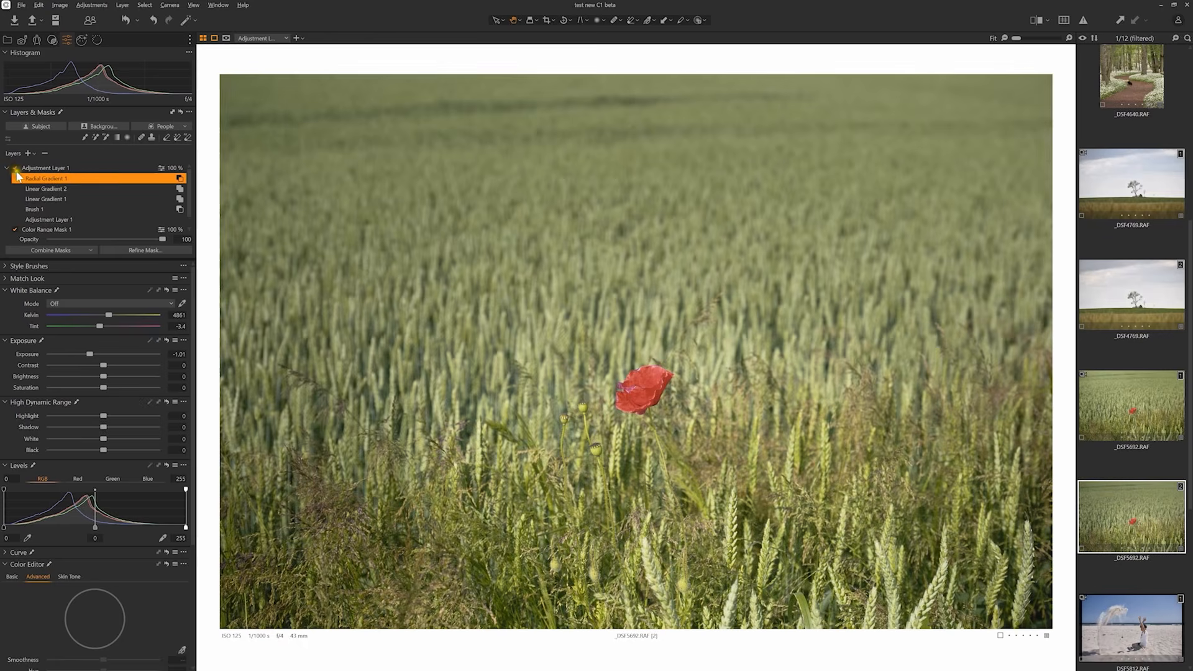
pyautogui.click(15, 168)
pyautogui.click(16, 168)
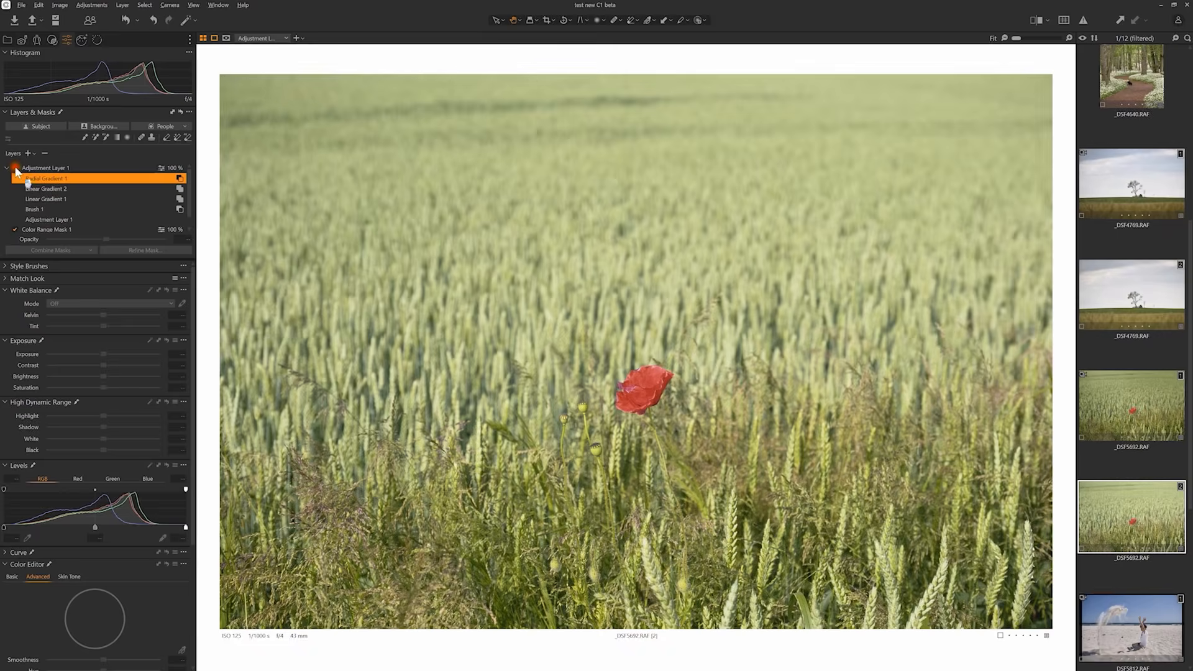
pyautogui.click(16, 169)
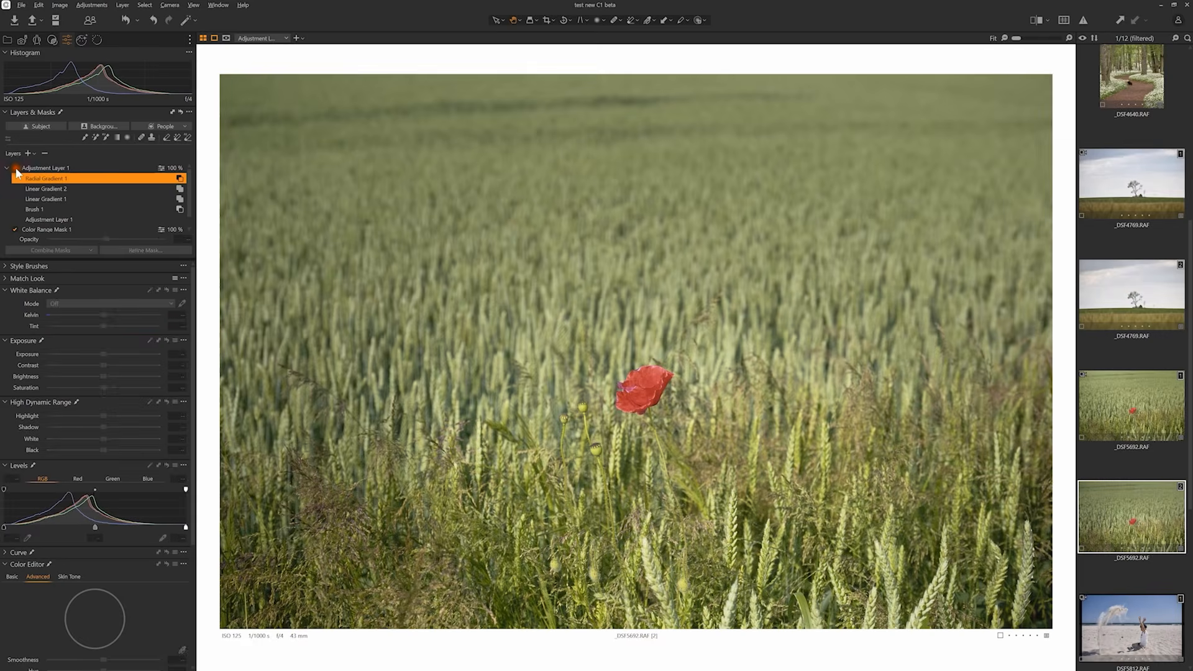
pyautogui.click(16, 169)
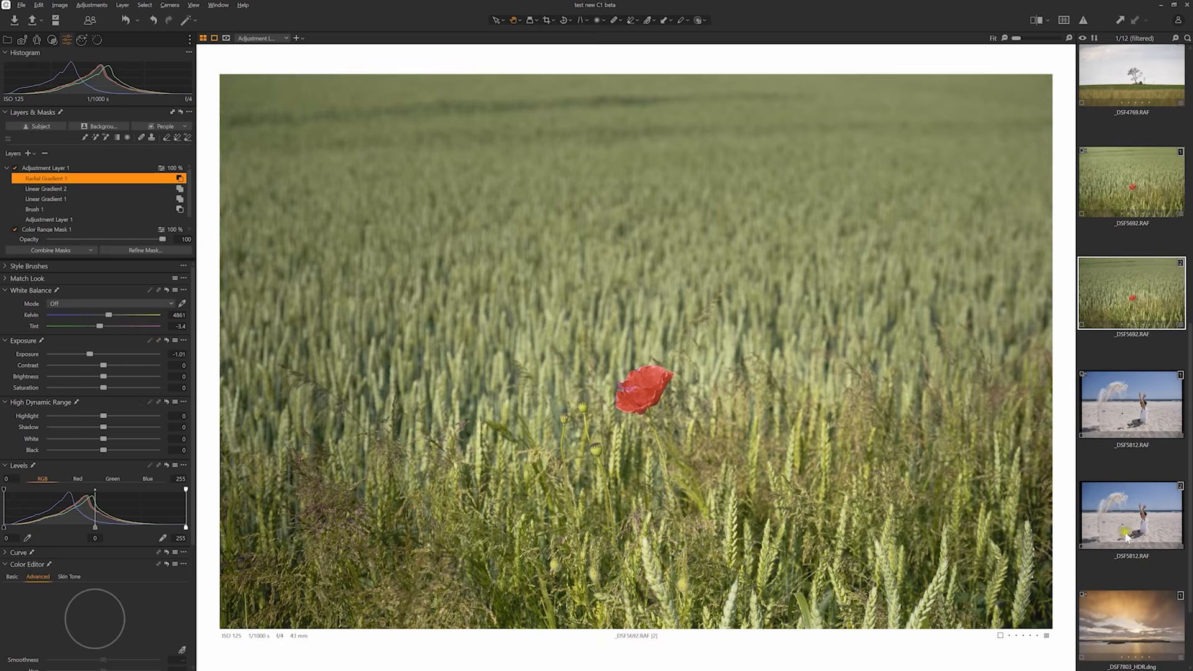
# Step: Open the second variant of the beach photo and compare its edited version with the before view
pyautogui.click(1127, 541)
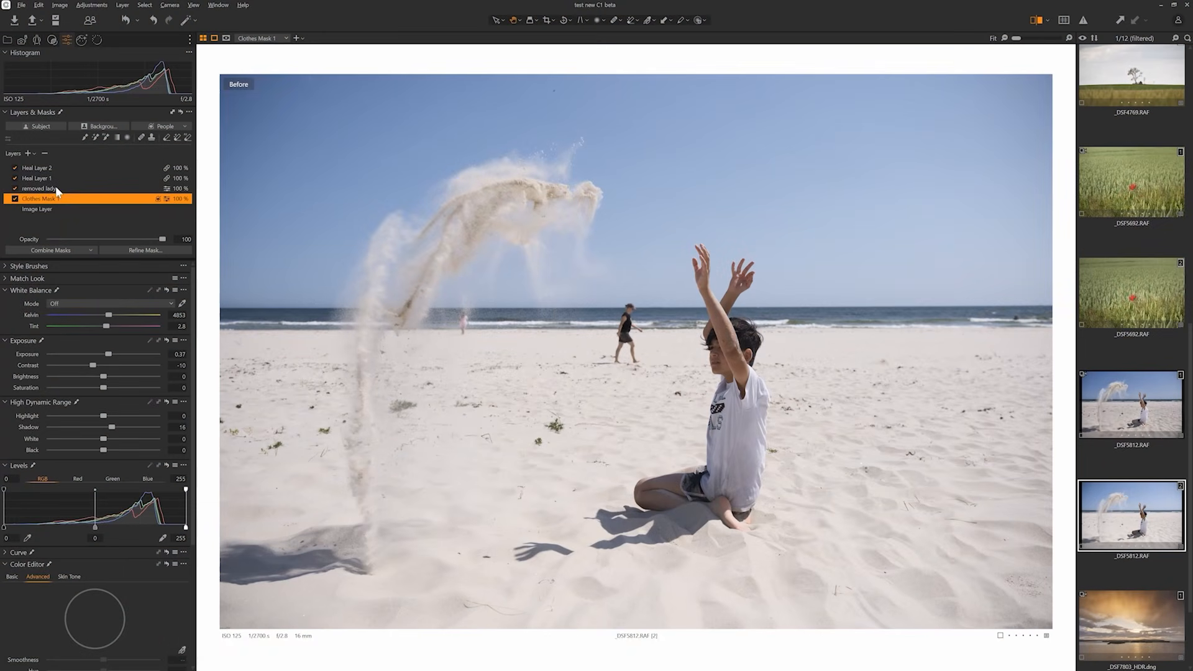
pyautogui.press('y')
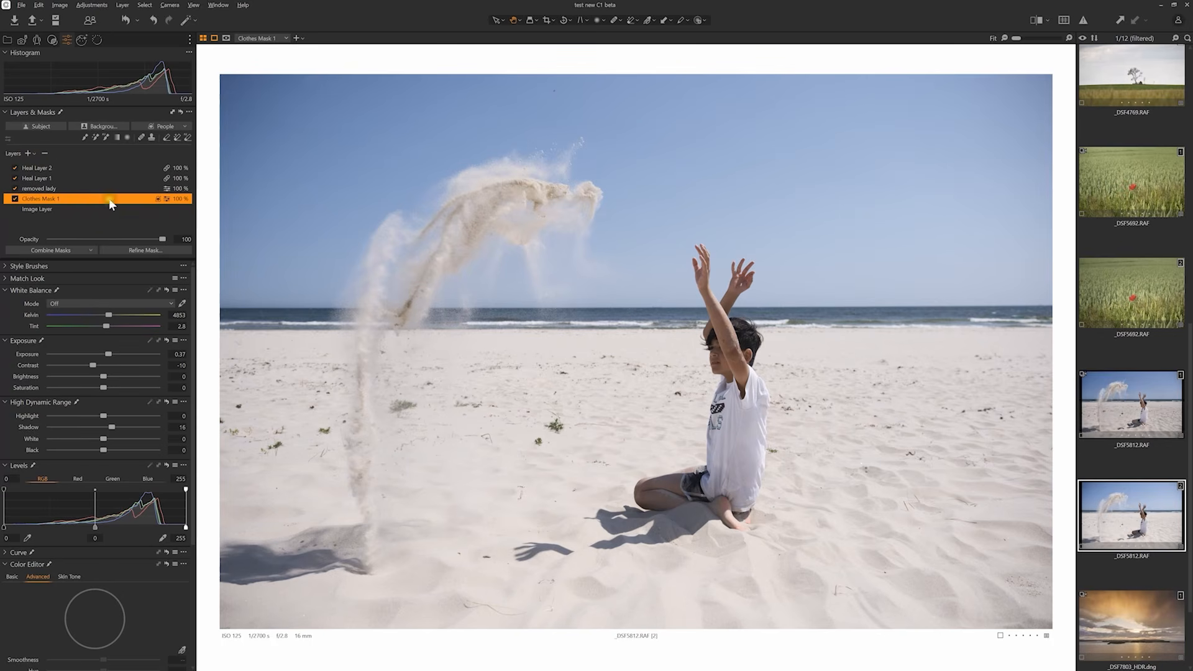
# Step: Create an AI Background mask layer for the beach photo and display its mask
pyautogui.click(30, 153)
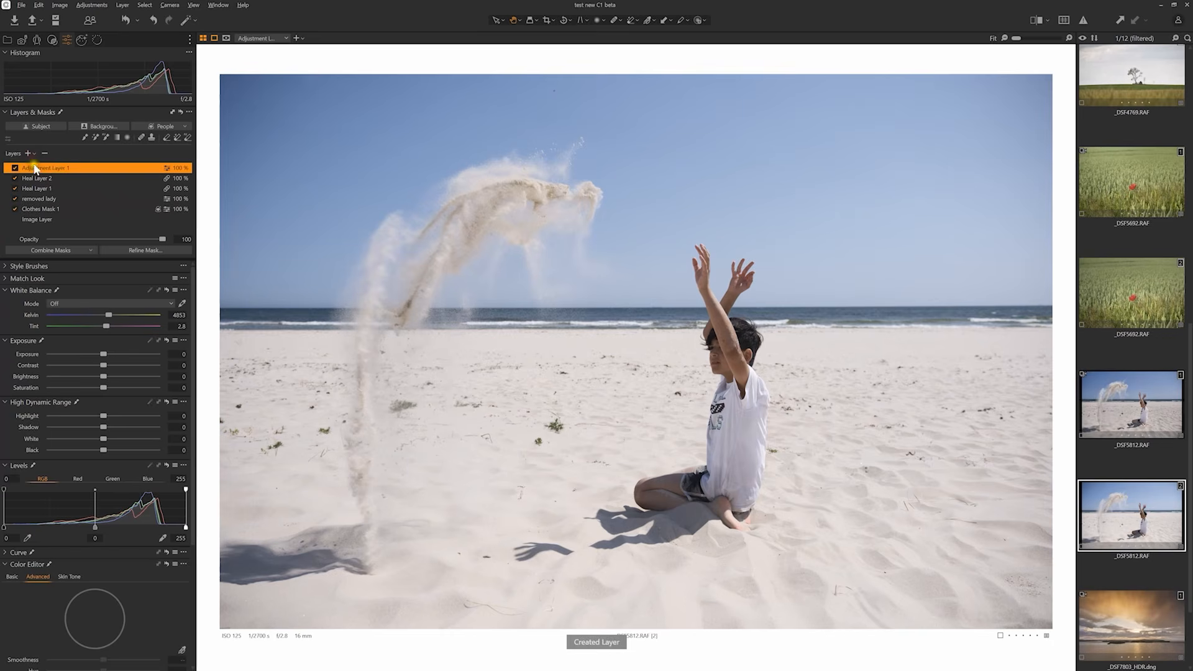
pyautogui.hotkey('ctrl', 'z')
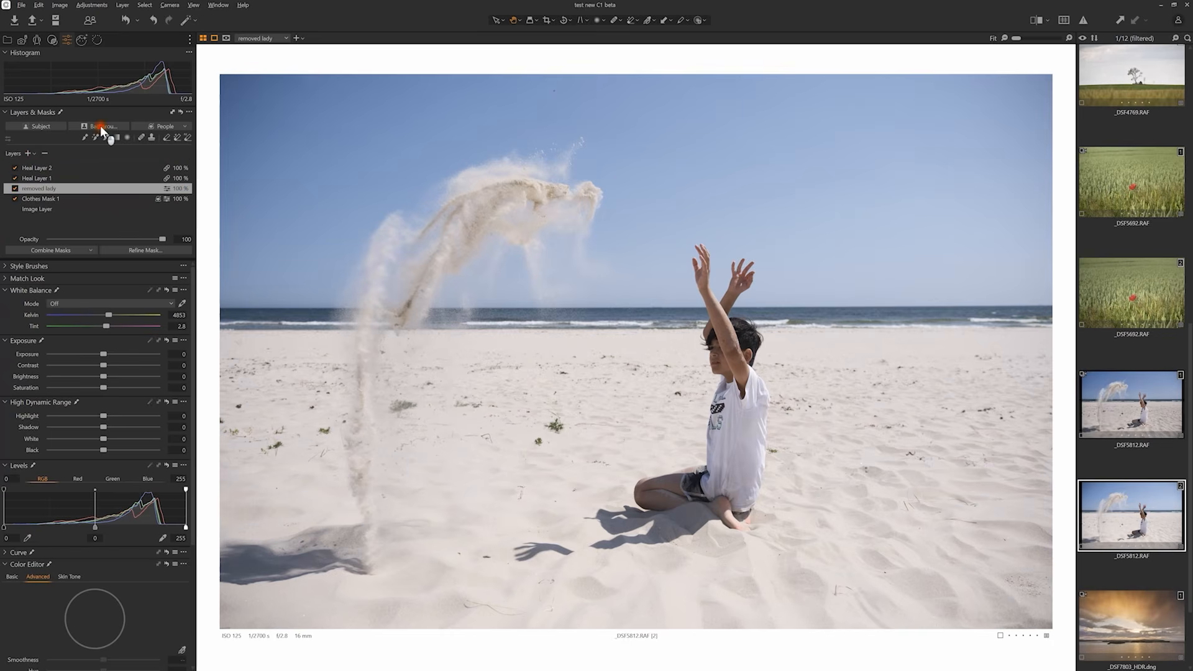
pyautogui.click(102, 126)
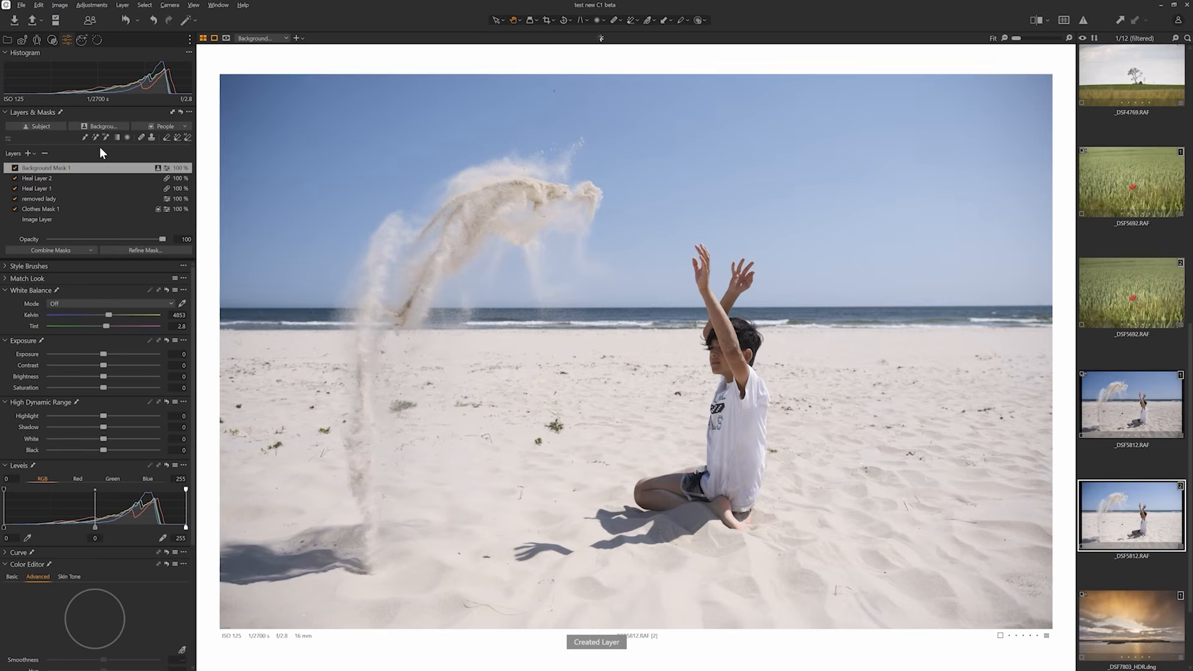
pyautogui.press('m')
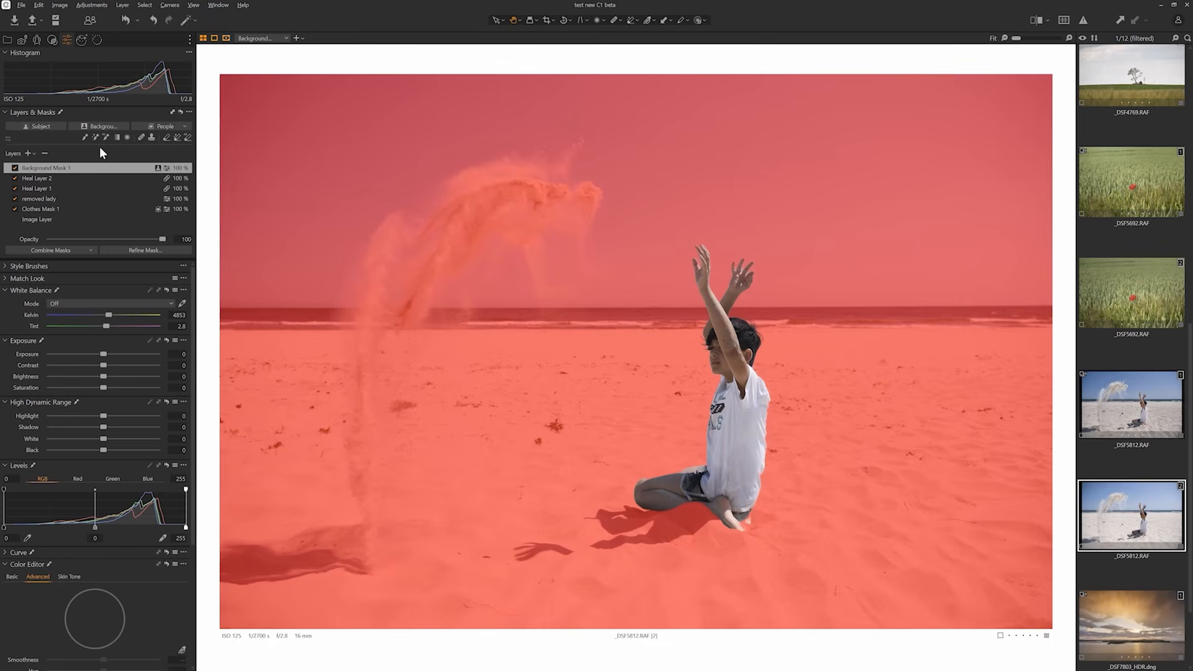
# Step: Hide the mask overlay and set the background layer's exposure to -0.67 and contrast to 13
pyautogui.press('m')
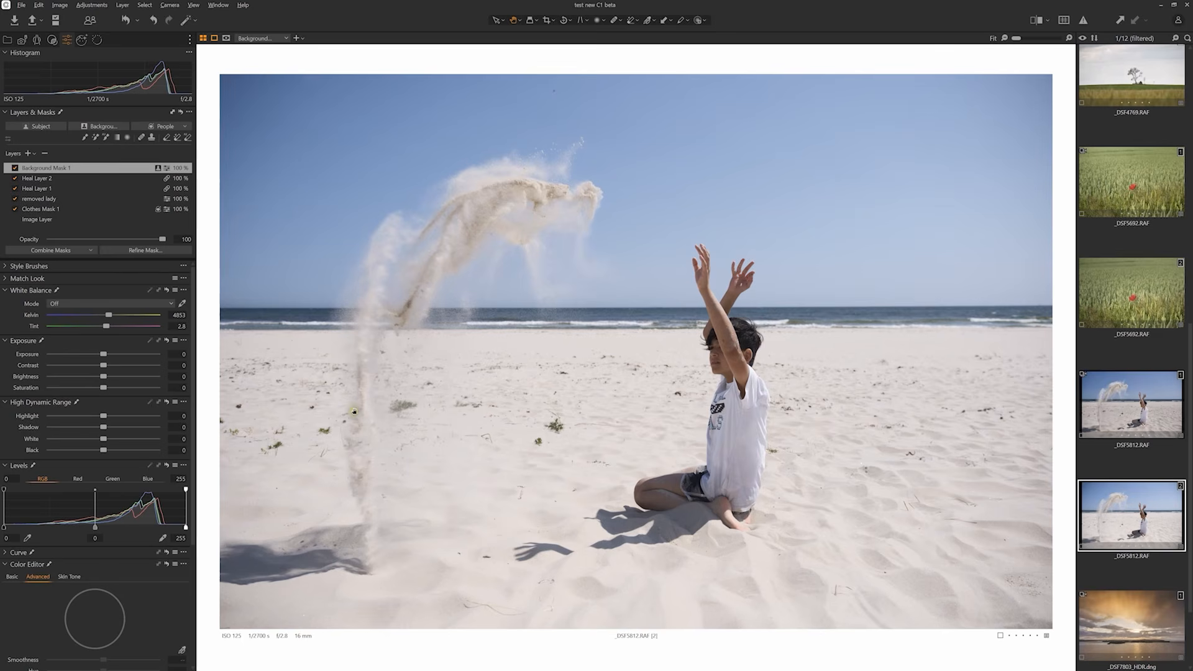
pyautogui.moveTo(100, 353); pyautogui.dragTo(113, 365)
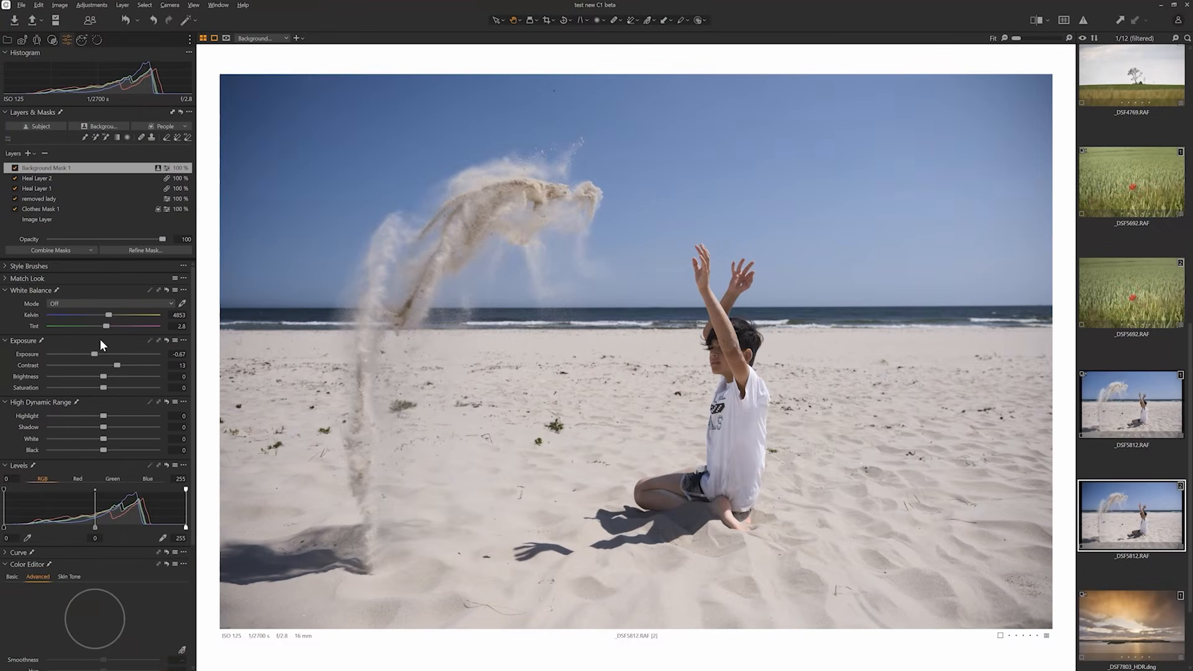
# Step: Subtract an AI Select mask of the whole flying sand plume from the background layer, check the mask, and lower the layer's exposure to -1.32
pyautogui.click(90, 250)
pyautogui.click(92, 284)
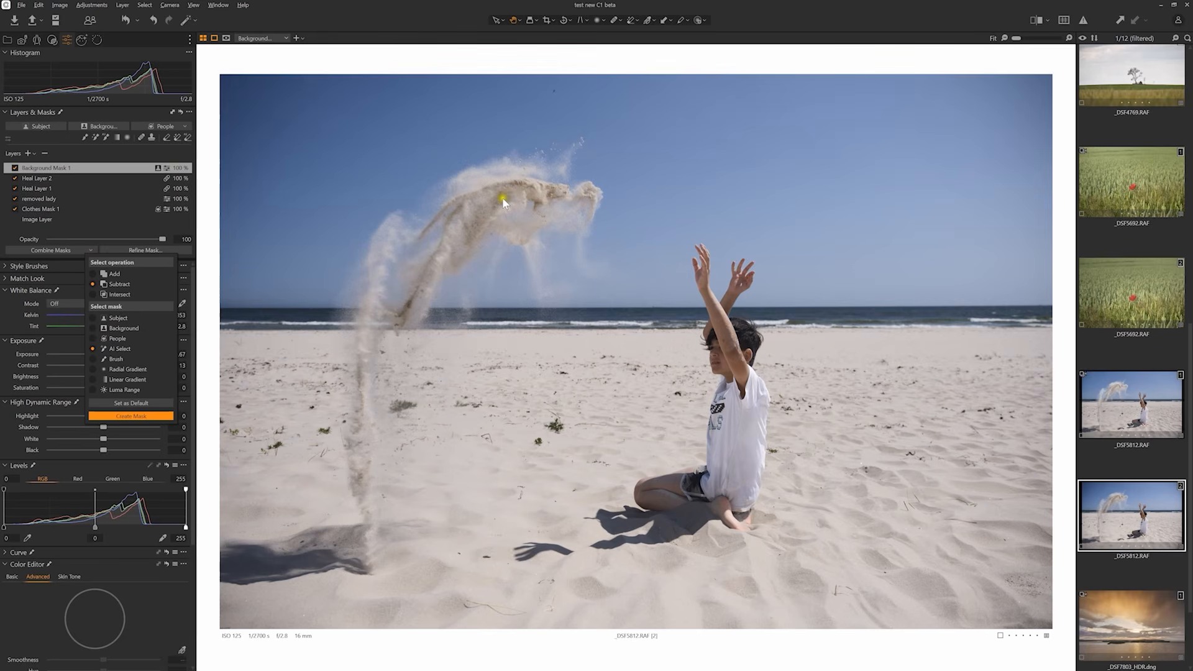
pyautogui.click(477, 214)
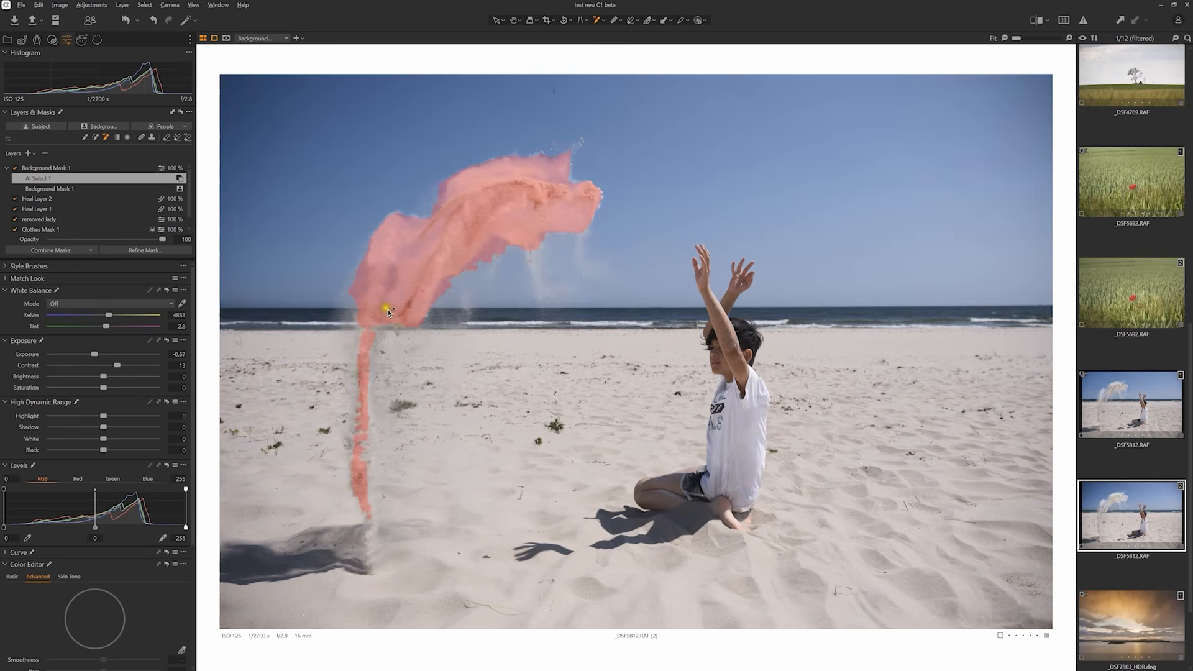
pyautogui.click(466, 256)
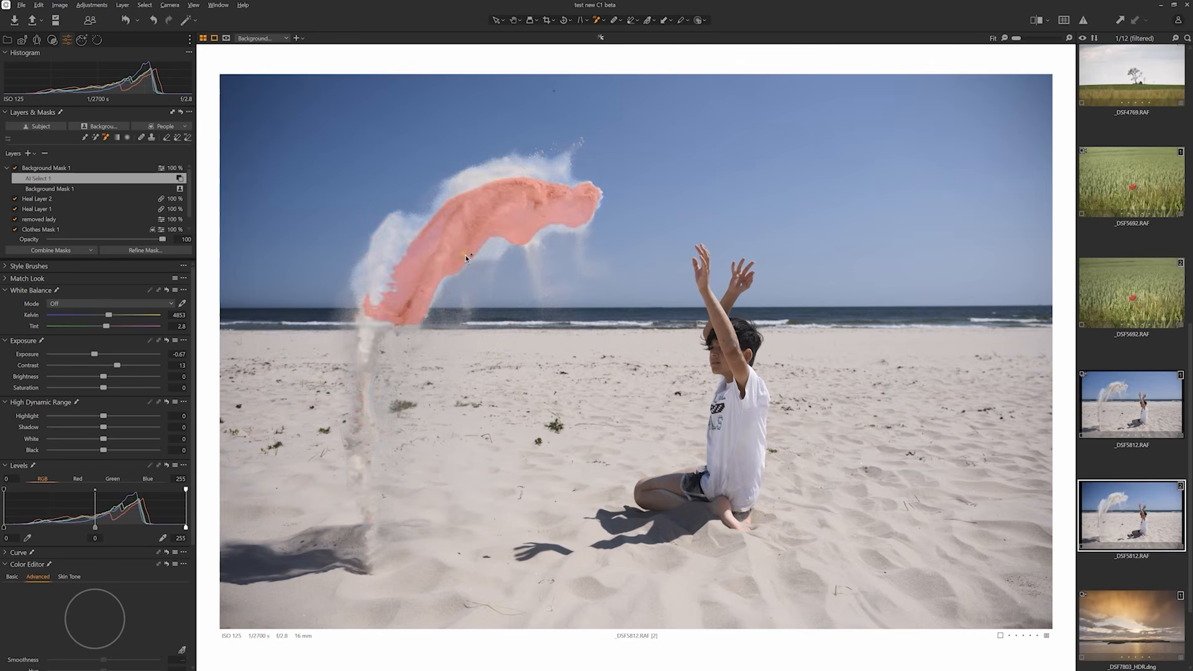
pyautogui.moveTo(359, 323)
pyautogui.mouseDown()
pyautogui.moveTo(347, 429)
pyautogui.moveTo(363, 547)
pyautogui.mouseUp()
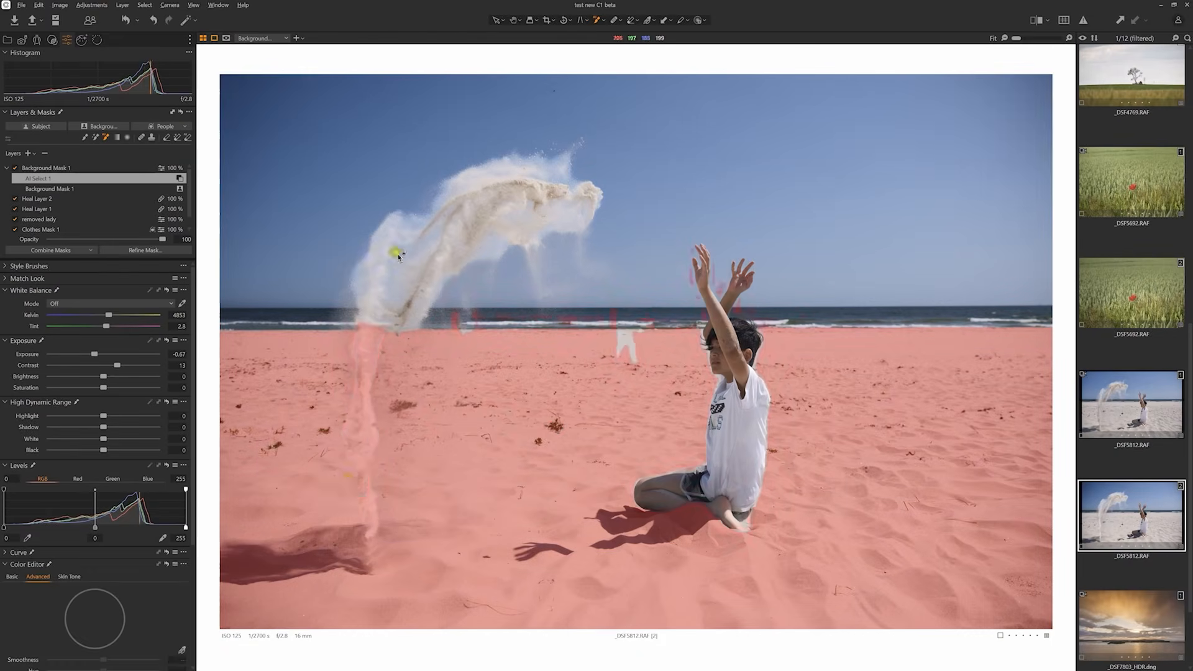
pyautogui.press('m')
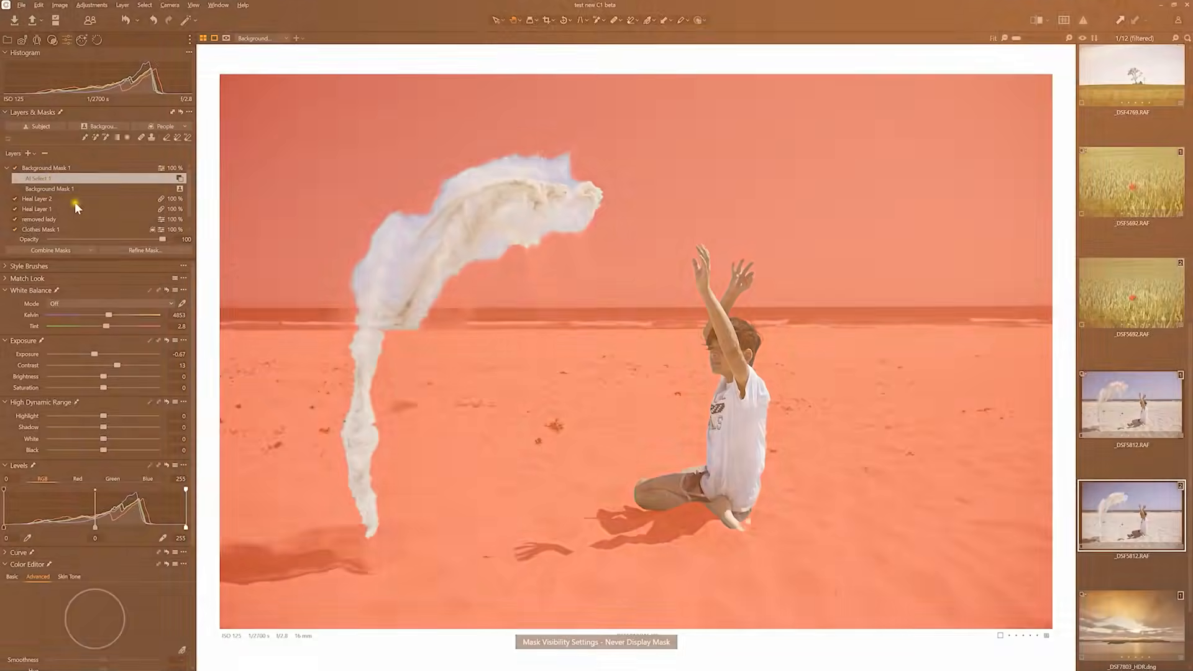
pyautogui.press('m')
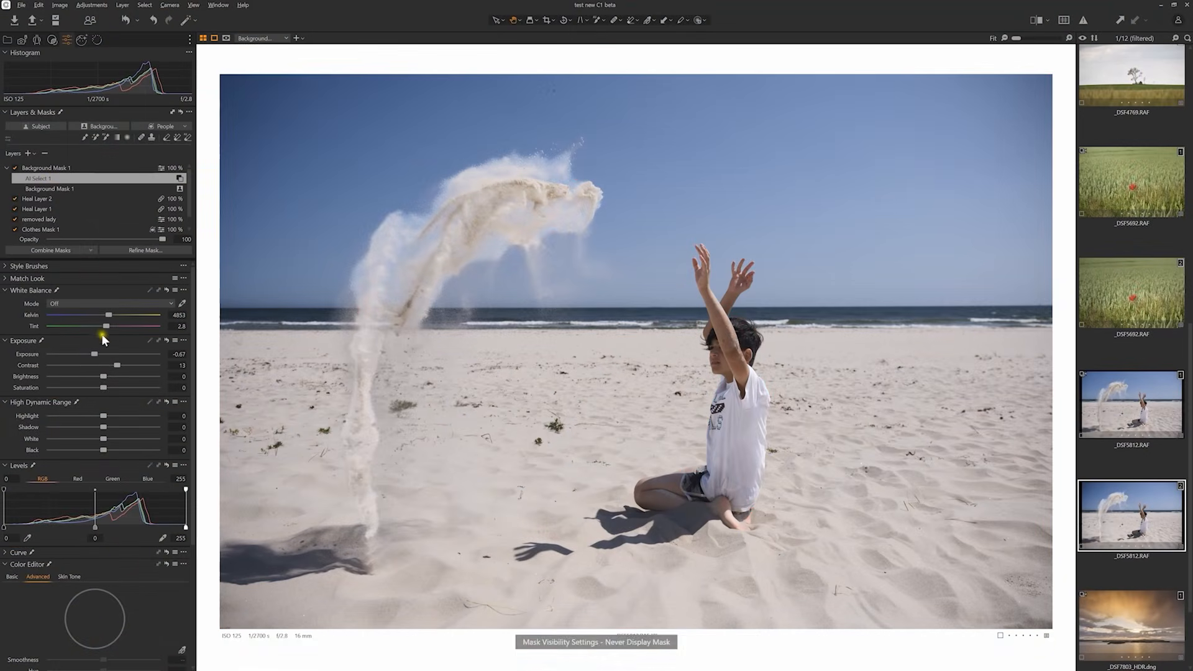
pyautogui.moveTo(76, 352); pyautogui.dragTo(71, 352)
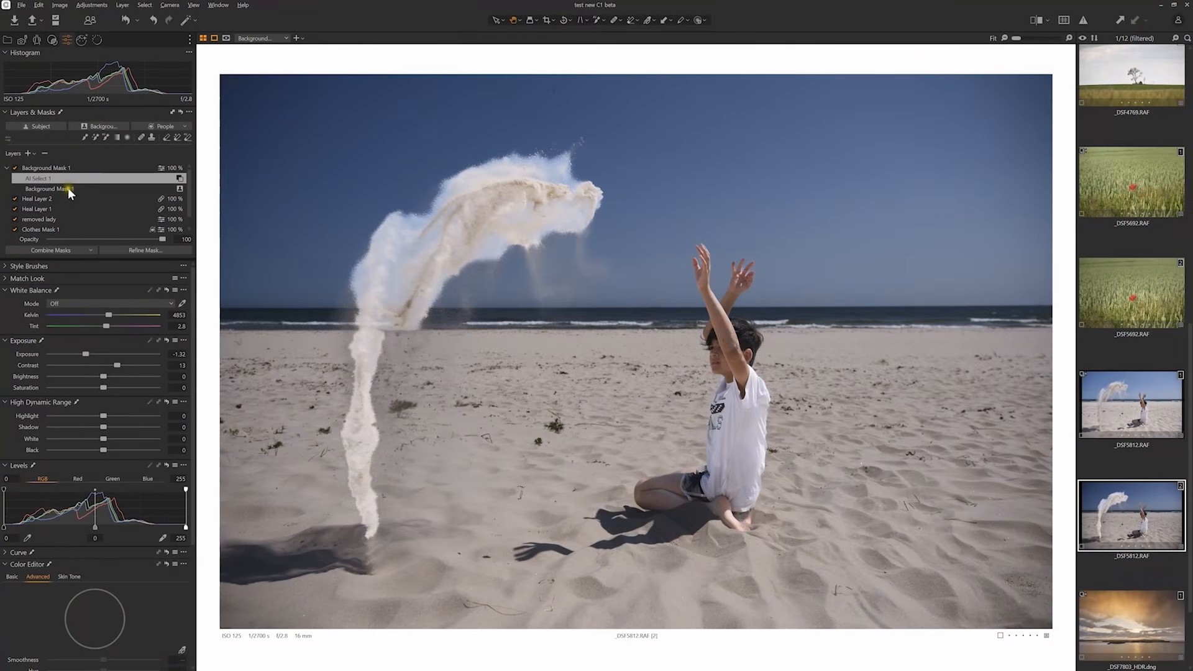
# Step: Refine the sand plume's AI Select mask with a radius of 300, hide the overlay, and set the background layer's exposure to -0.66
pyautogui.click(78, 188)
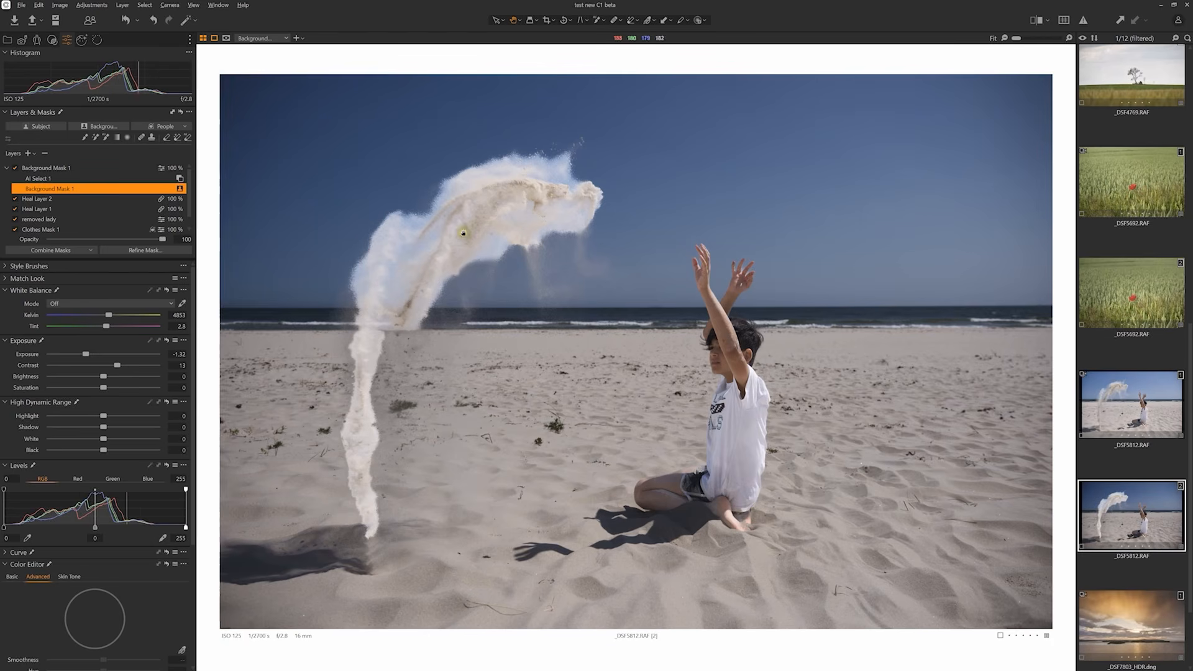
pyautogui.click(38, 179)
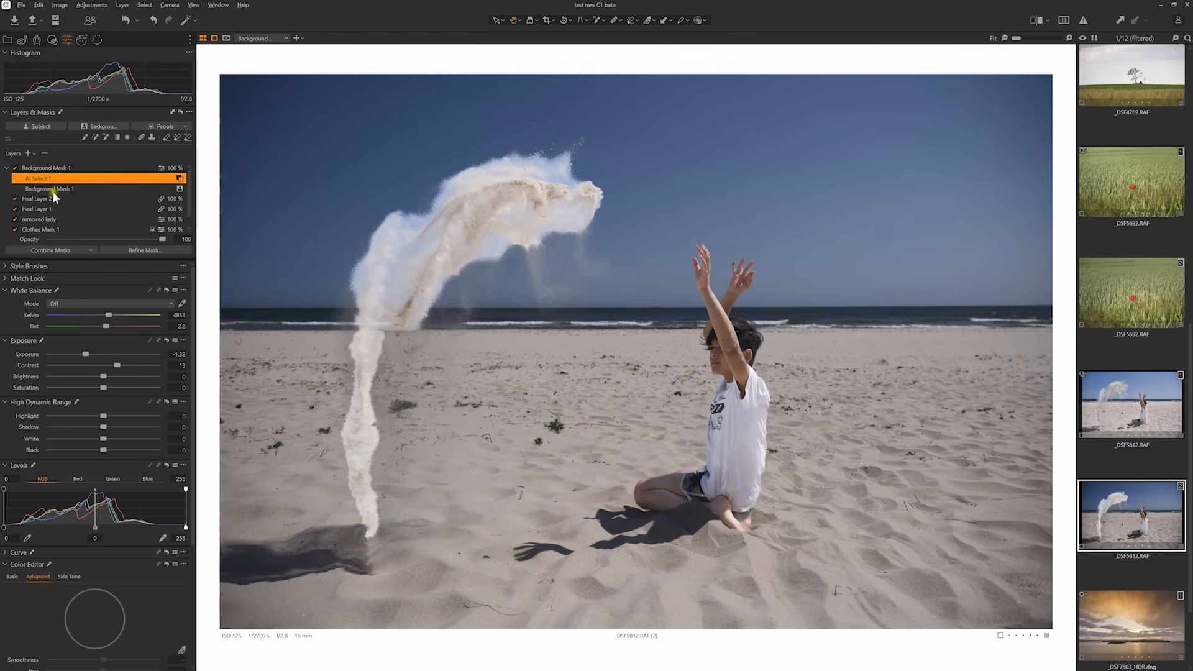
pyautogui.click(129, 251)
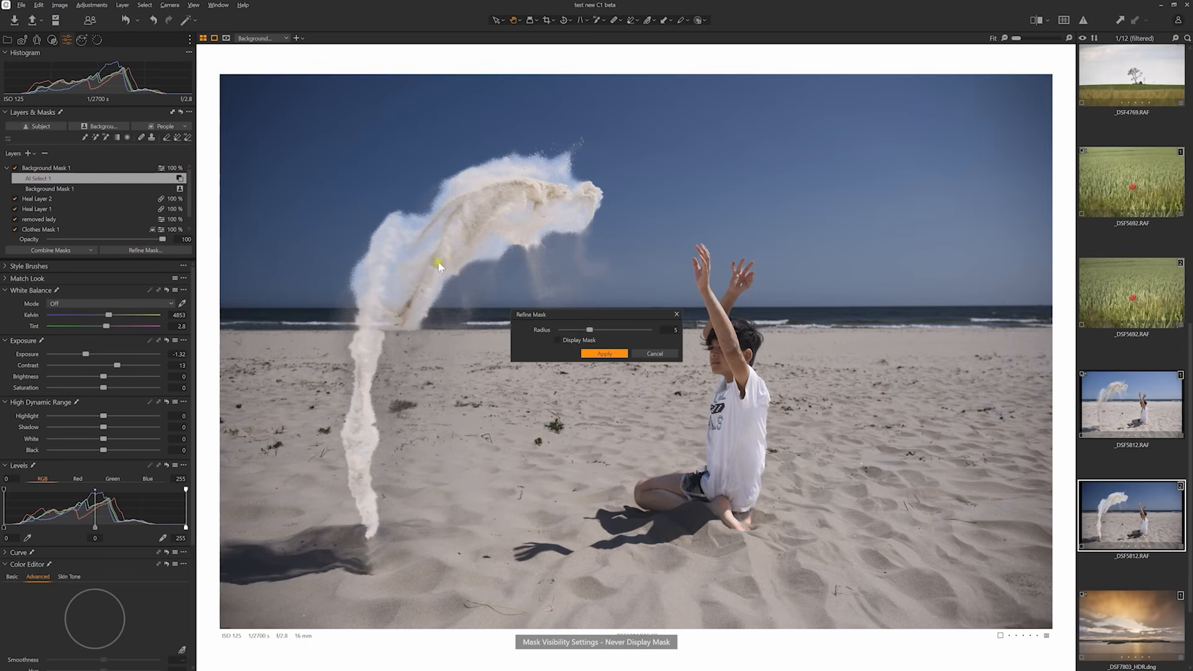
pyautogui.moveTo(597, 330); pyautogui.dragTo(648, 334)
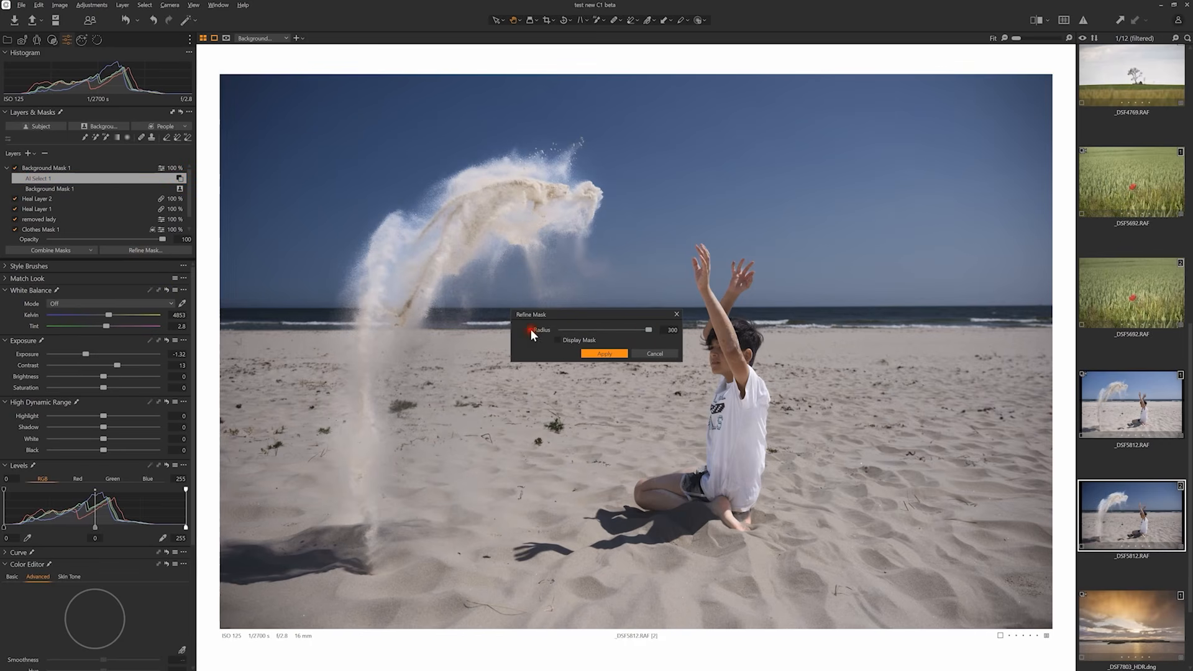
pyautogui.click(604, 354)
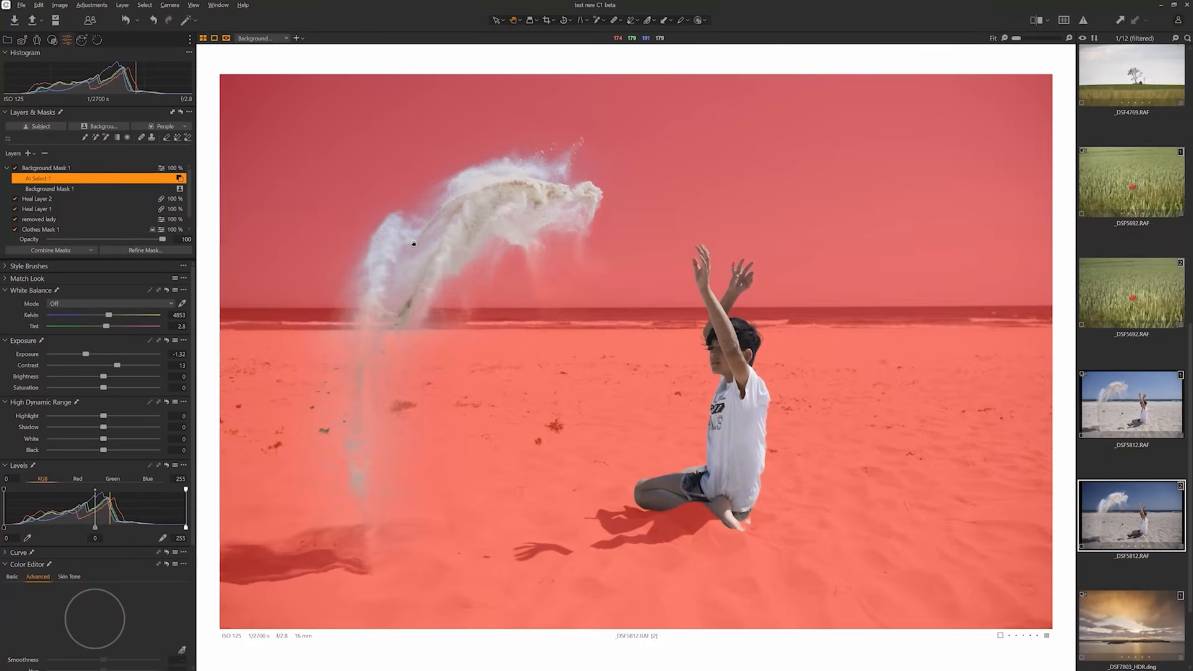
pyautogui.press('m')
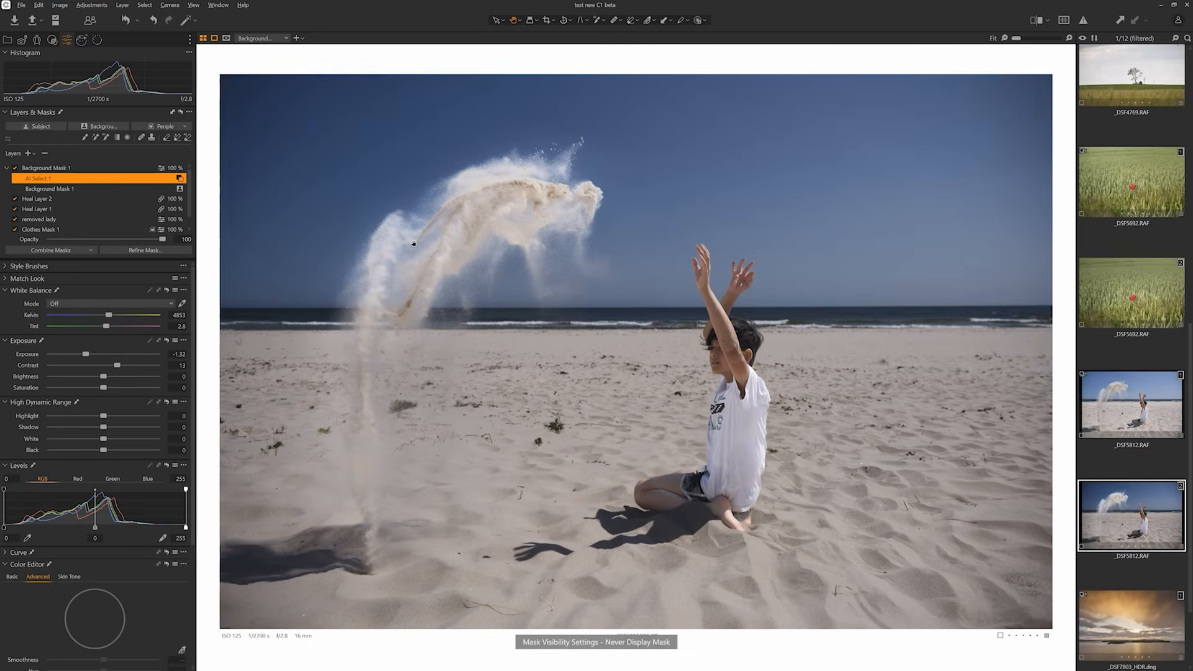
pyautogui.moveTo(86, 353); pyautogui.dragTo(97, 358)
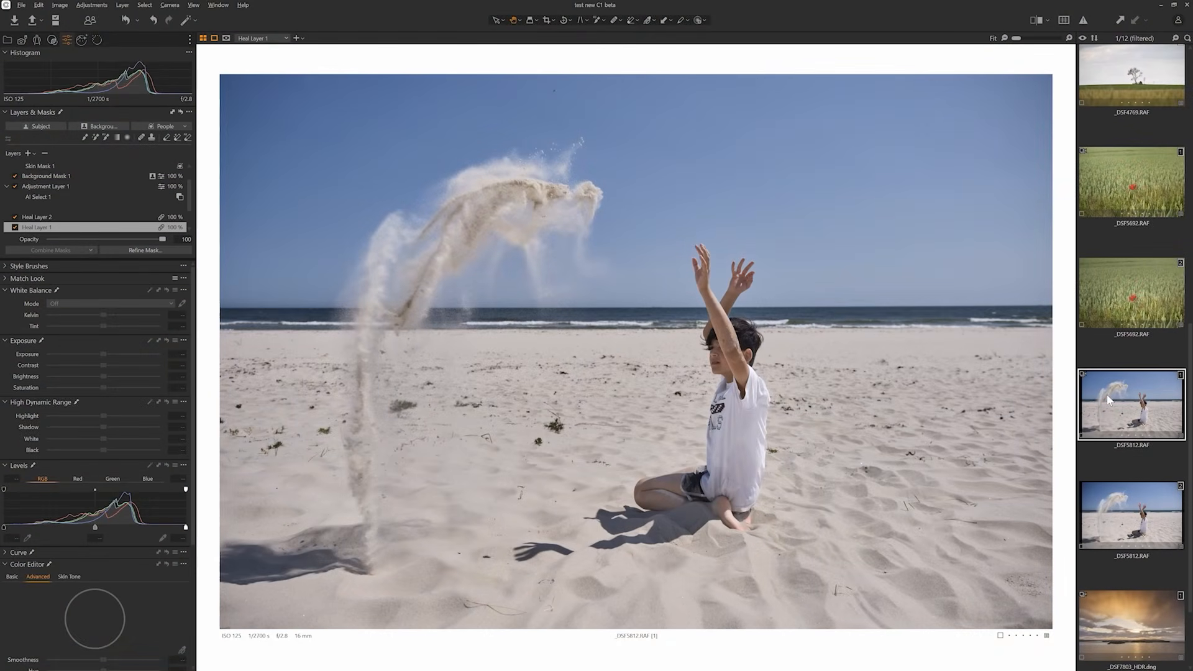
# Step: Compare the first beach photo variant with its before view, and return to the second variant
pyautogui.press('y')
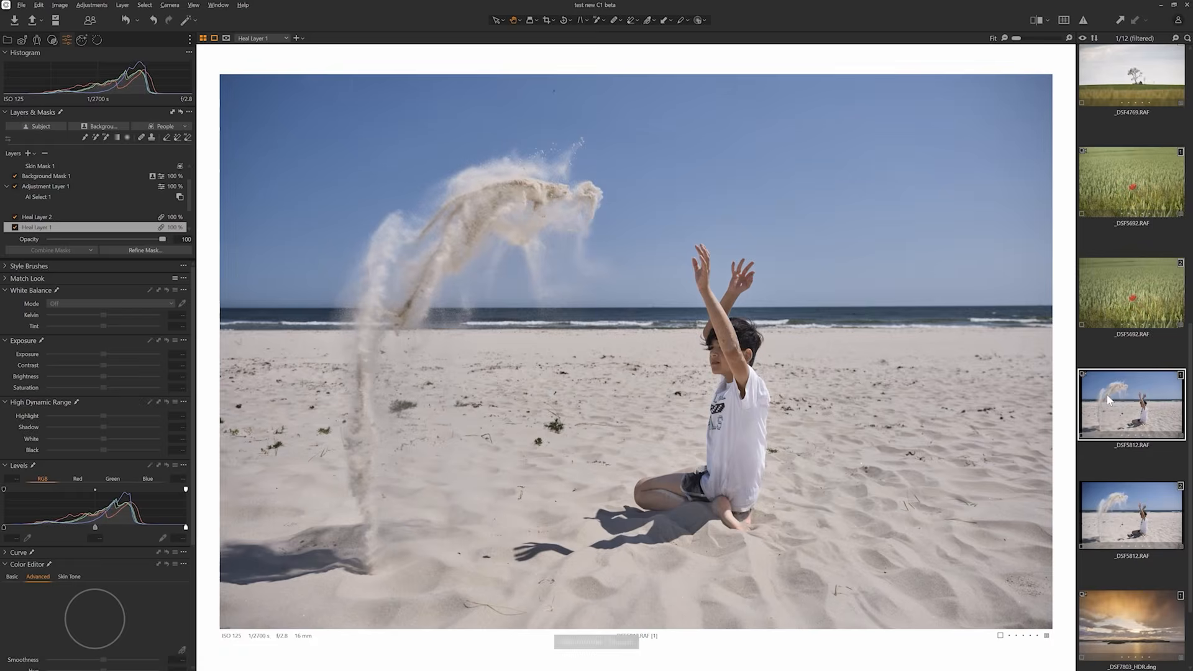
pyautogui.press('y')
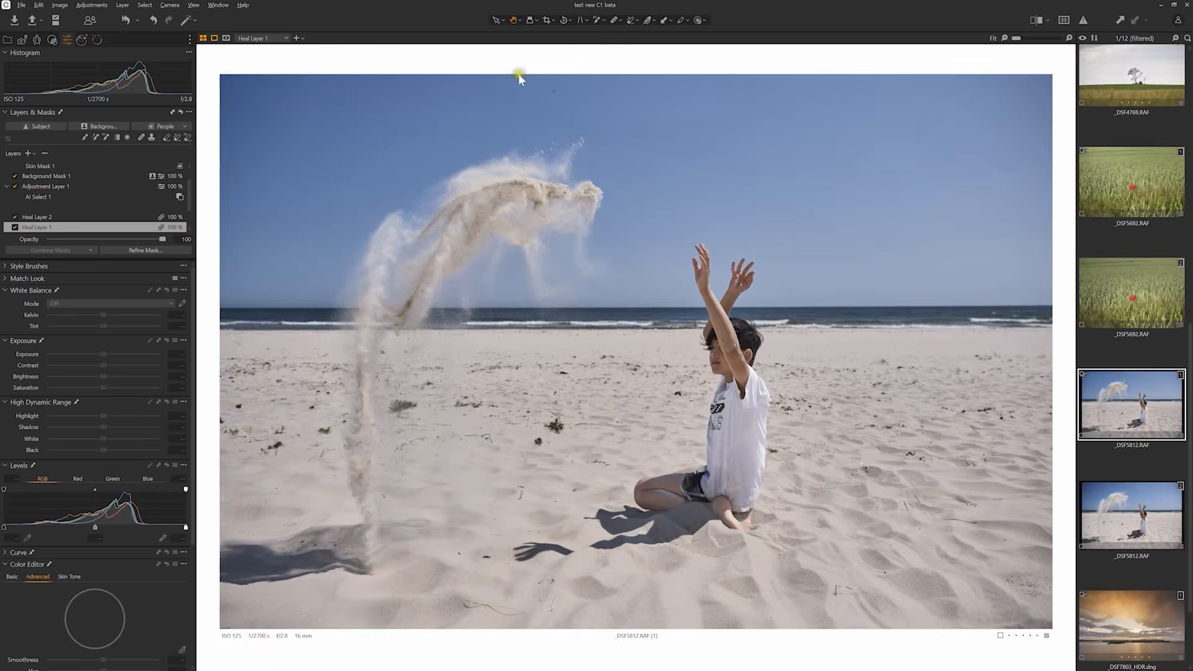
pyautogui.press('y')
pyautogui.press('y')
pyautogui.click(1099, 505)
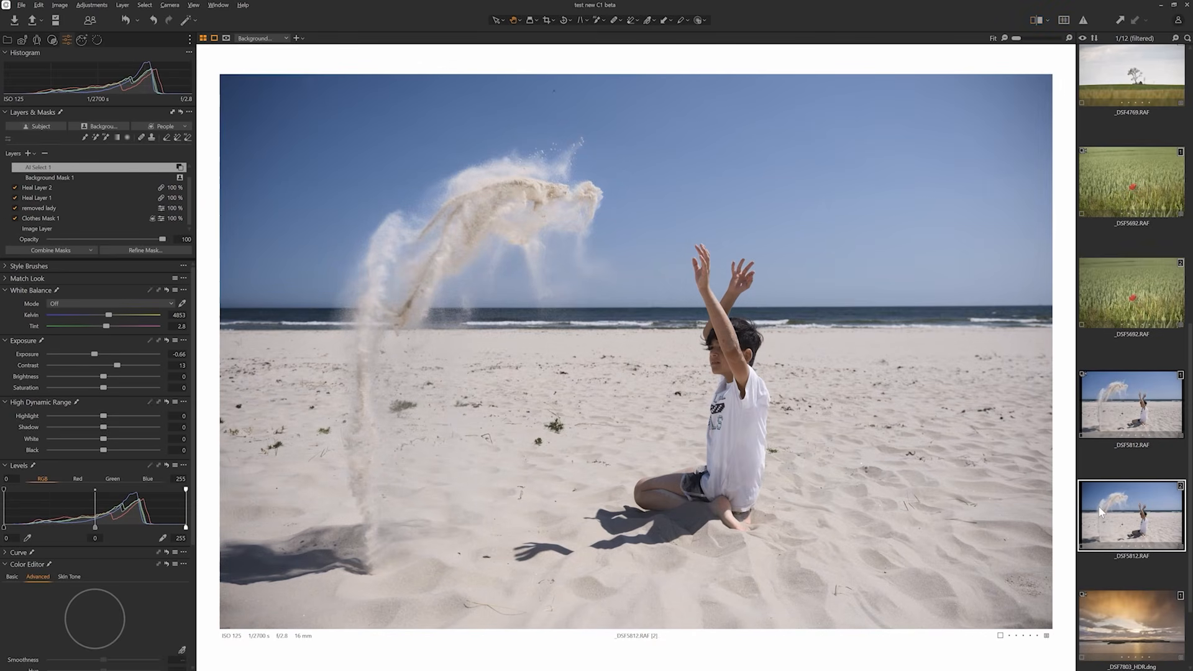
# Step: On the second sunset photo variant, add an adjustment layer with a large, widely feathered radial gradient mask centred on the sun
pyautogui.scroll(-1, 1099, 506)
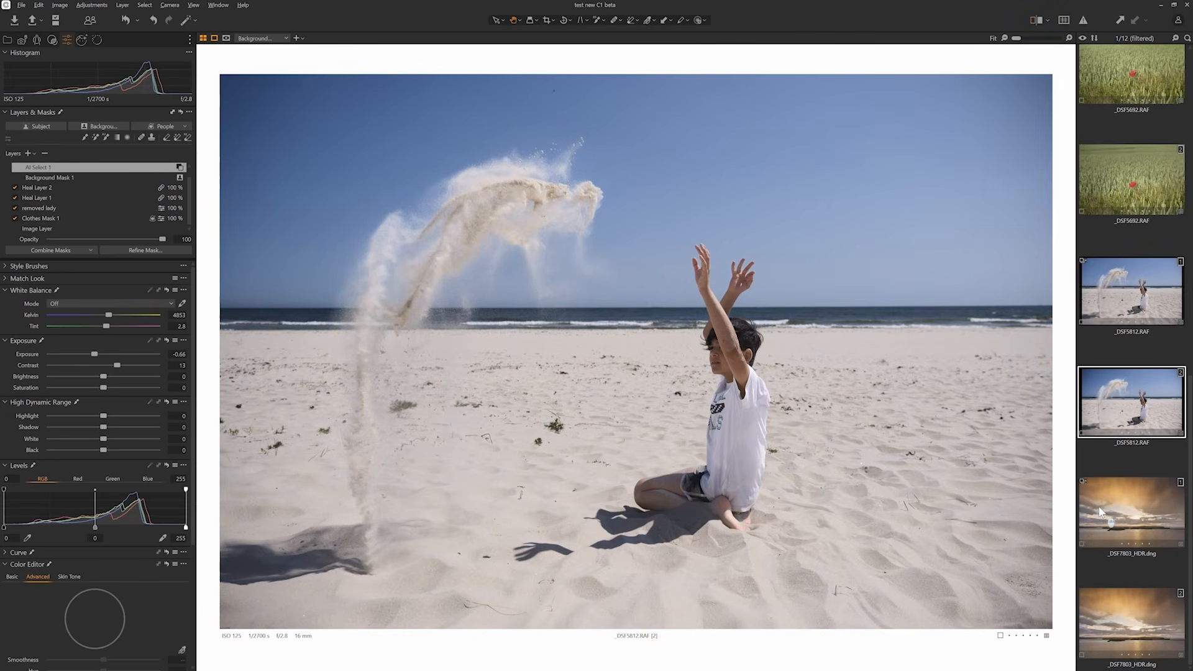
pyautogui.click(1126, 612)
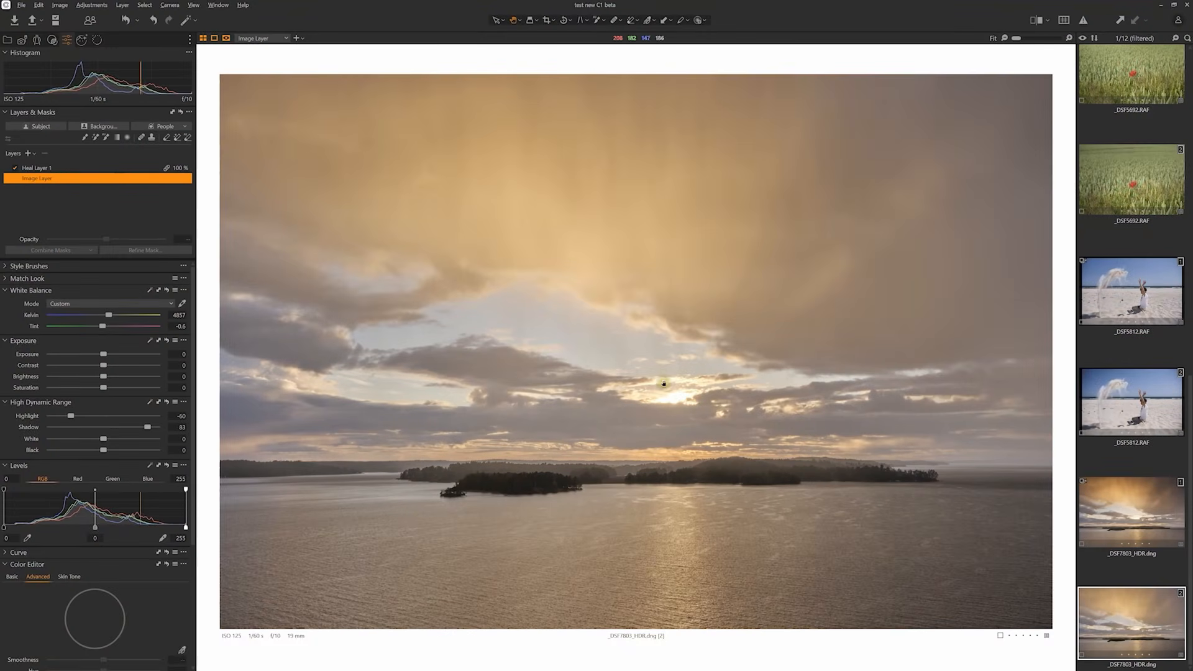
pyautogui.click(27, 153)
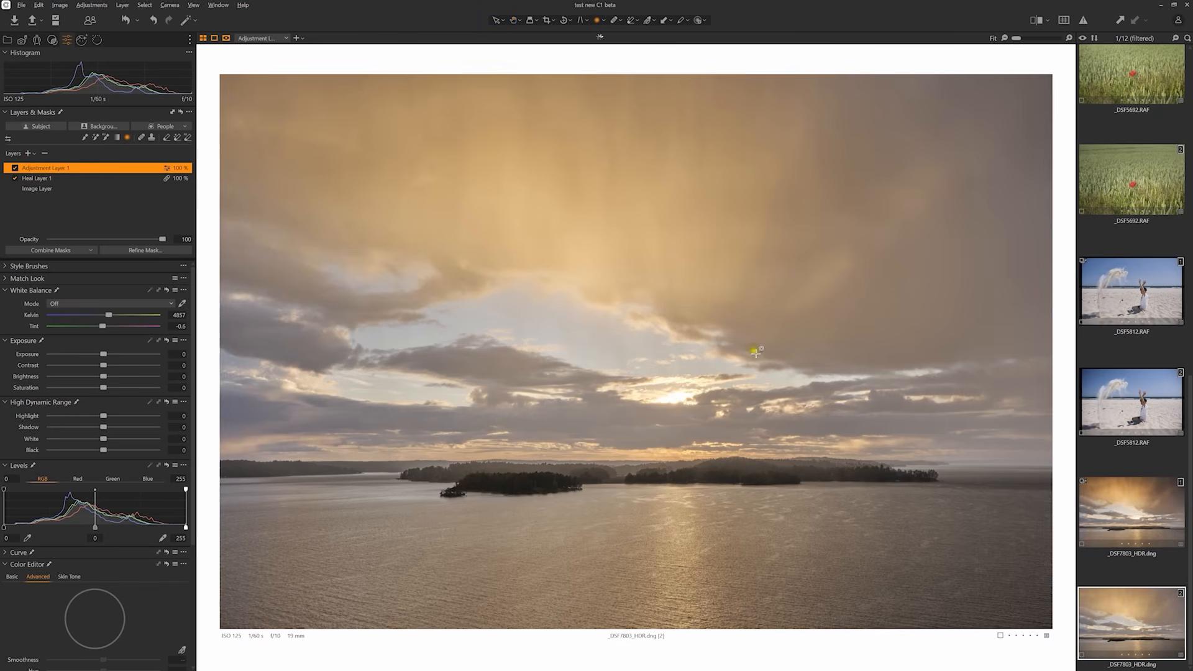
pyautogui.moveTo(664, 392); pyautogui.dragTo(969, 477)
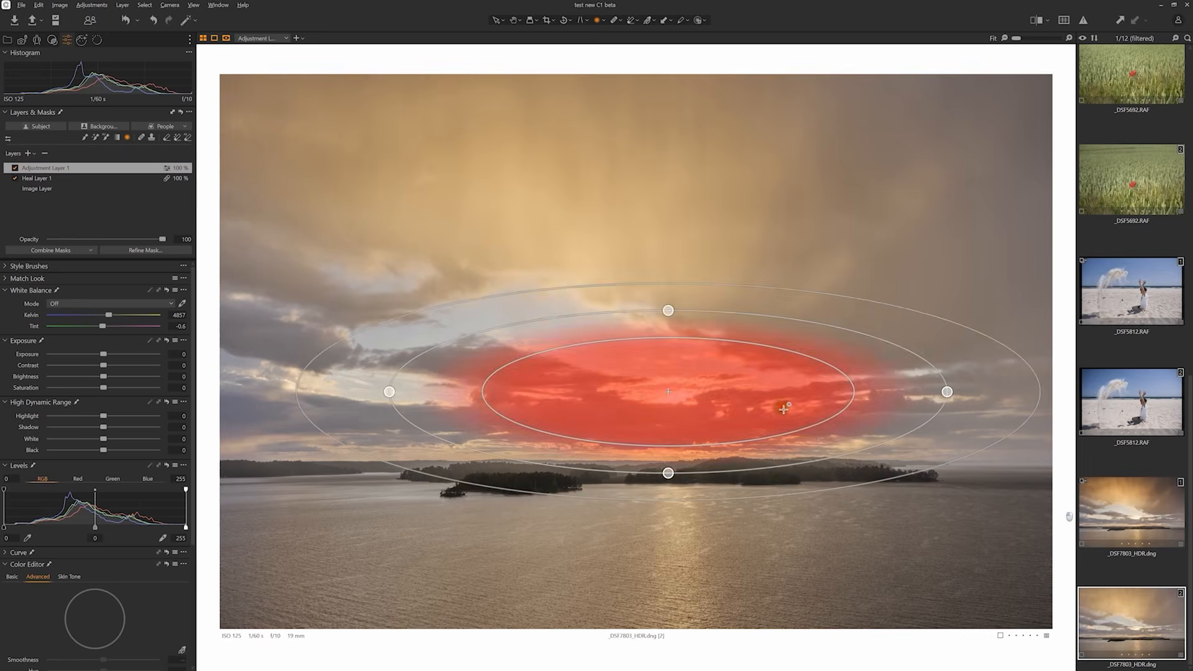
pyautogui.moveTo(855, 386); pyautogui.dragTo(710, 391)
pyautogui.moveTo(671, 311); pyautogui.dragTo(672, 288)
pyautogui.moveTo(671, 211); pyautogui.dragTo(671, 185)
pyautogui.press('m')
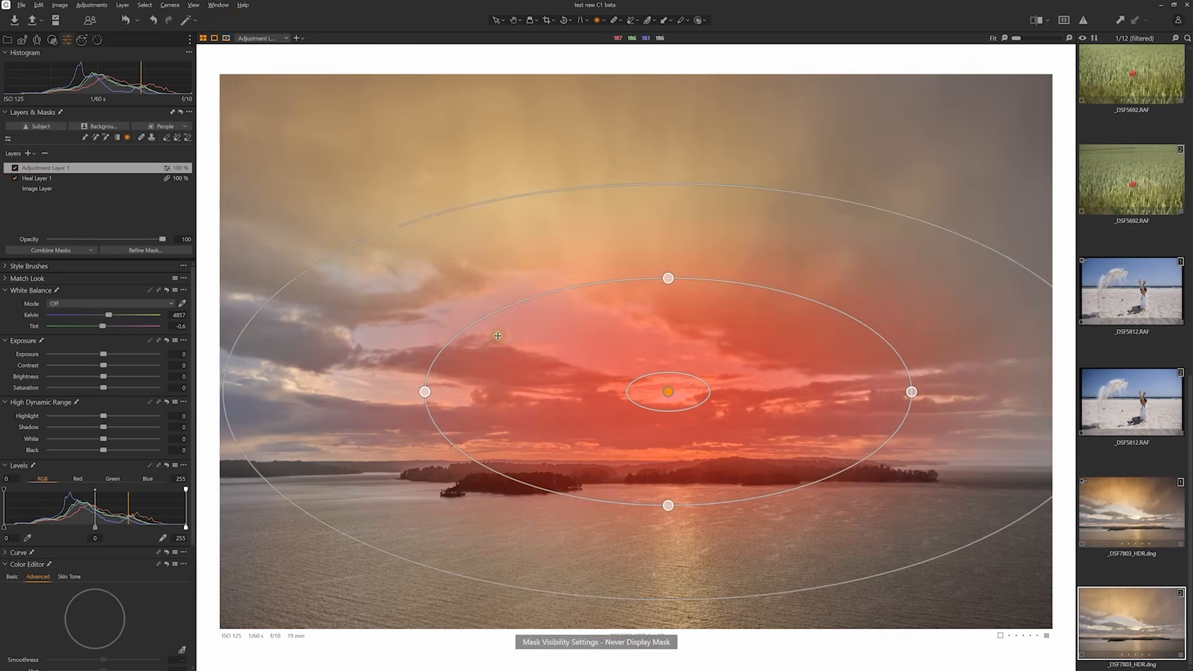
# Step: On the radial layer, set white balance to 5609 Kelvin, Highlight to 47, and the shadow output level to 38
pyautogui.moveTo(108, 315); pyautogui.dragTo(117, 315)
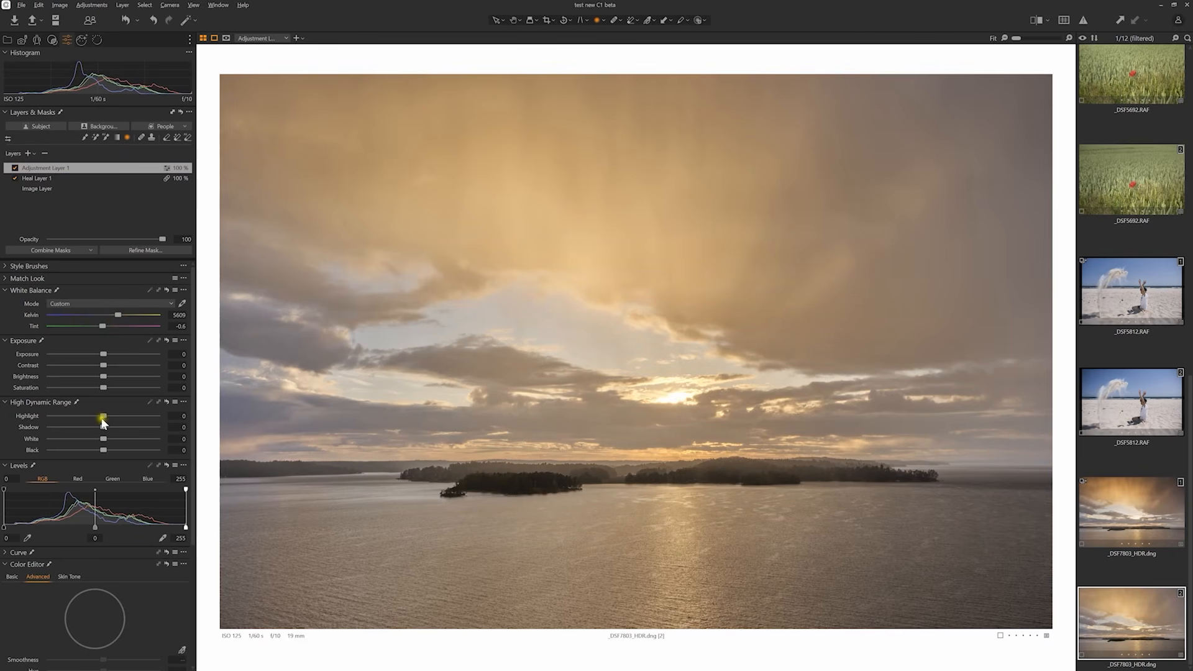
pyautogui.moveTo(103, 416); pyautogui.dragTo(128, 416)
pyautogui.moveTo(5, 489); pyautogui.dragTo(31, 493)
# Step: Set the radial layer's Clarity to -47 and Dehaze to -16, and compare the photo with the layer off and on
pyautogui.click(75, 564)
pyautogui.moveTo(106, 623); pyautogui.dragTo(76, 622)
pyautogui.click(19, 650)
pyautogui.moveTo(103, 664); pyautogui.dragTo(90, 663)
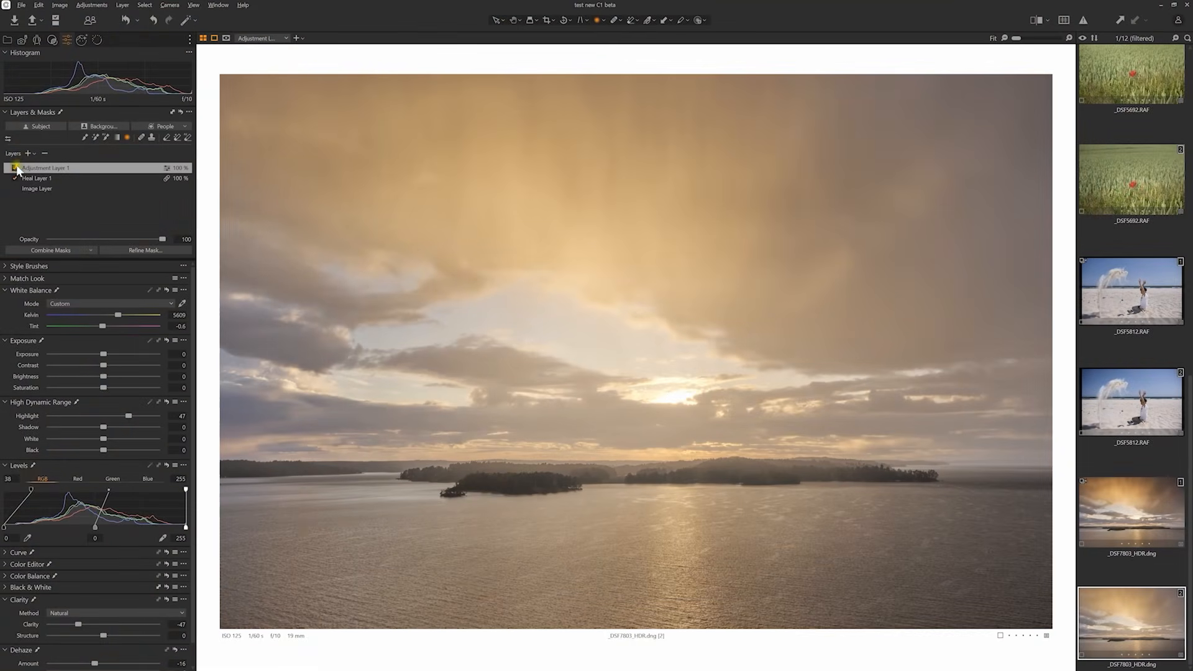
pyautogui.click(14, 167)
pyautogui.click(13, 168)
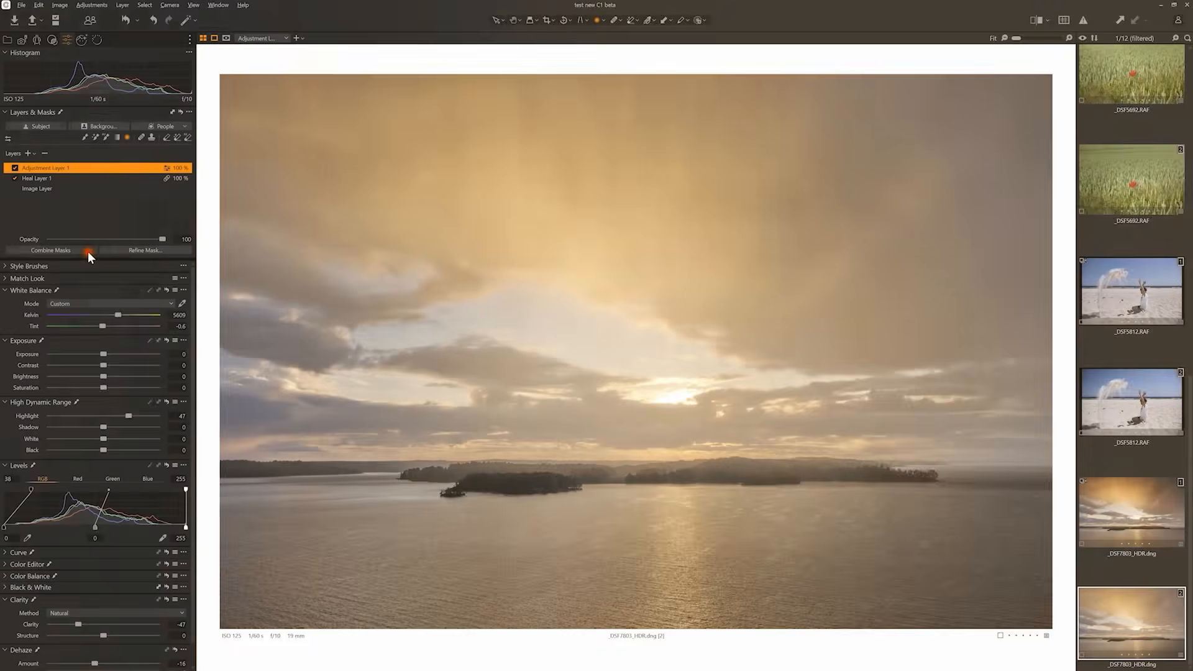
# Step: Intersect the radial mask with a Luma Range mask covering about 201 to 255, with the lower falloff at about 79
pyautogui.click(87, 251)
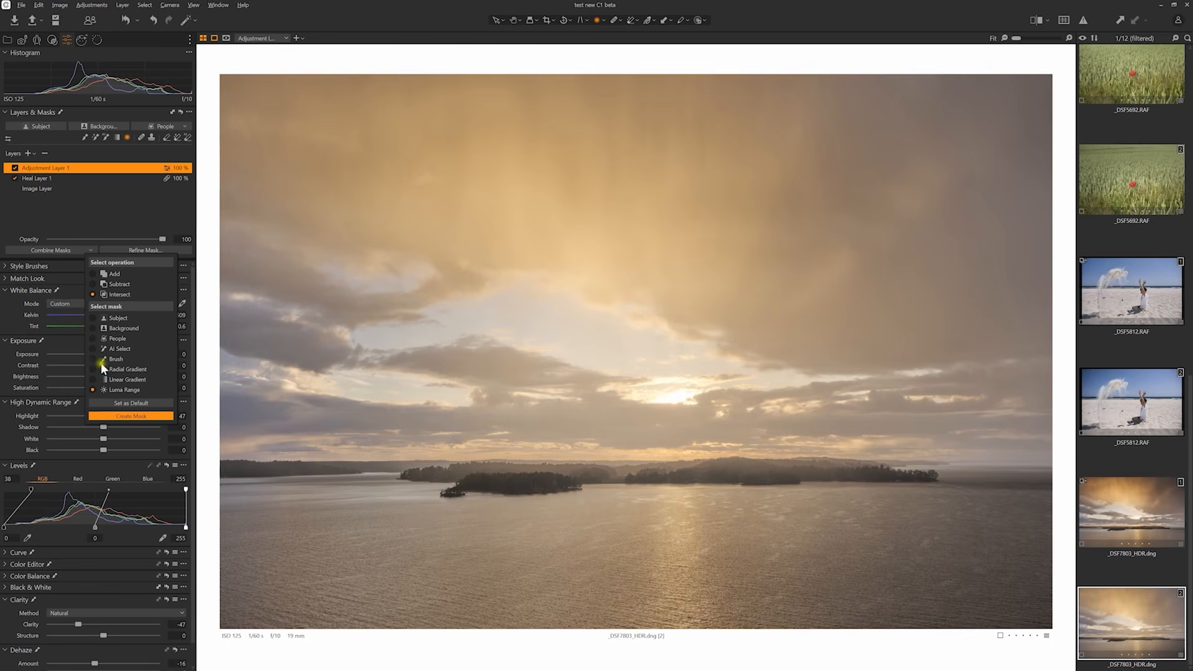
pyautogui.click(122, 415)
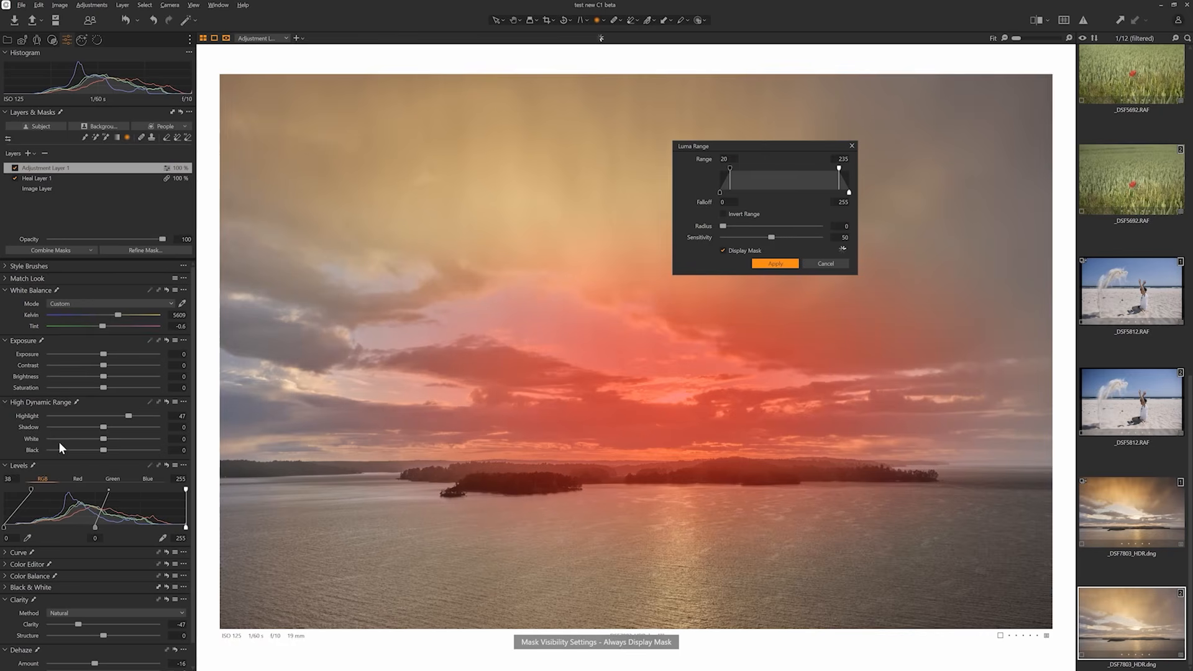
pyautogui.moveTo(848, 168); pyautogui.dragTo(806, 183)
pyautogui.moveTo(730, 168); pyautogui.dragTo(812, 169)
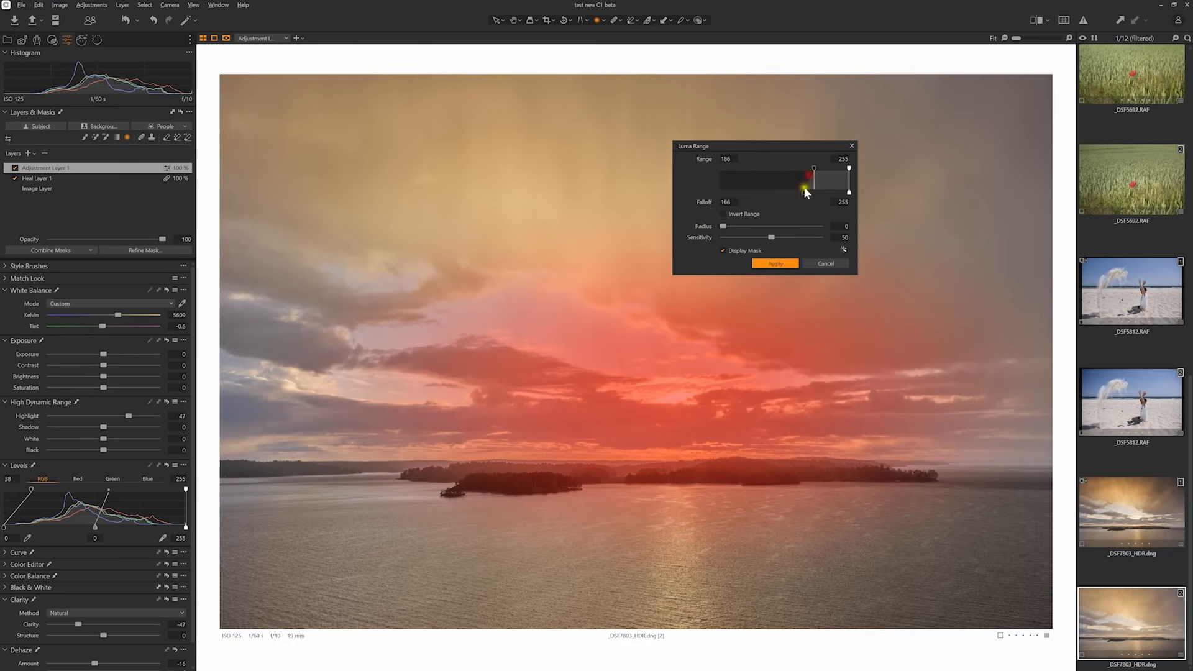
pyautogui.moveTo(721, 192); pyautogui.dragTo(761, 192)
pyautogui.moveTo(812, 169); pyautogui.dragTo(822, 168)
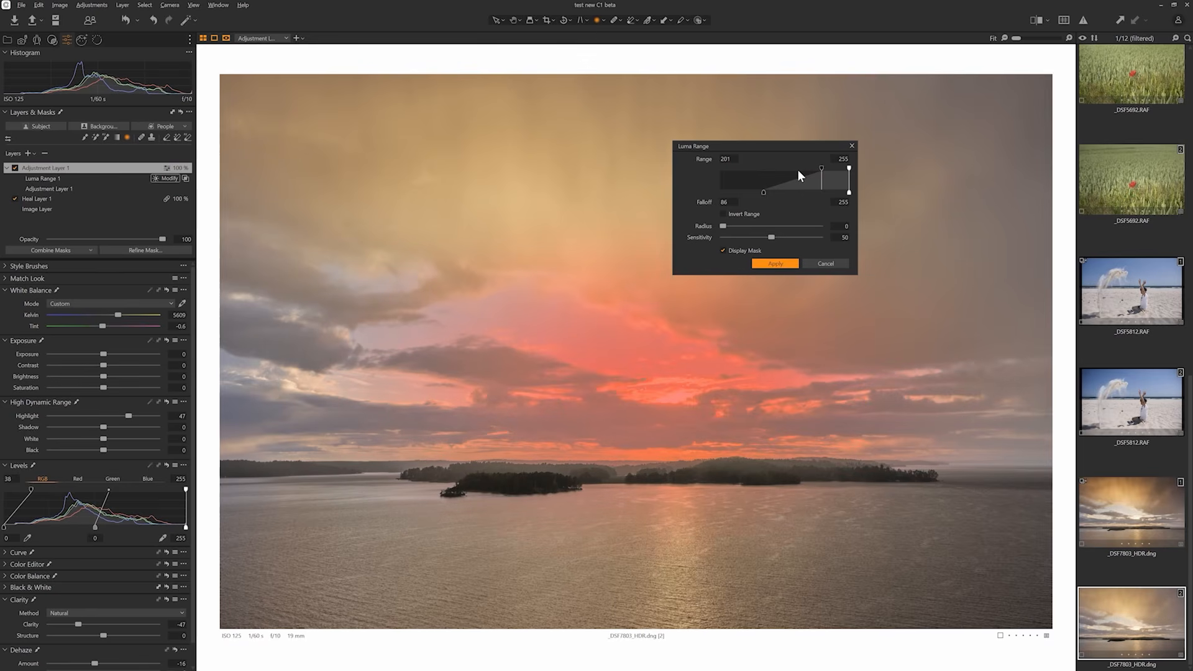
pyautogui.moveTo(761, 192); pyautogui.dragTo(760, 206)
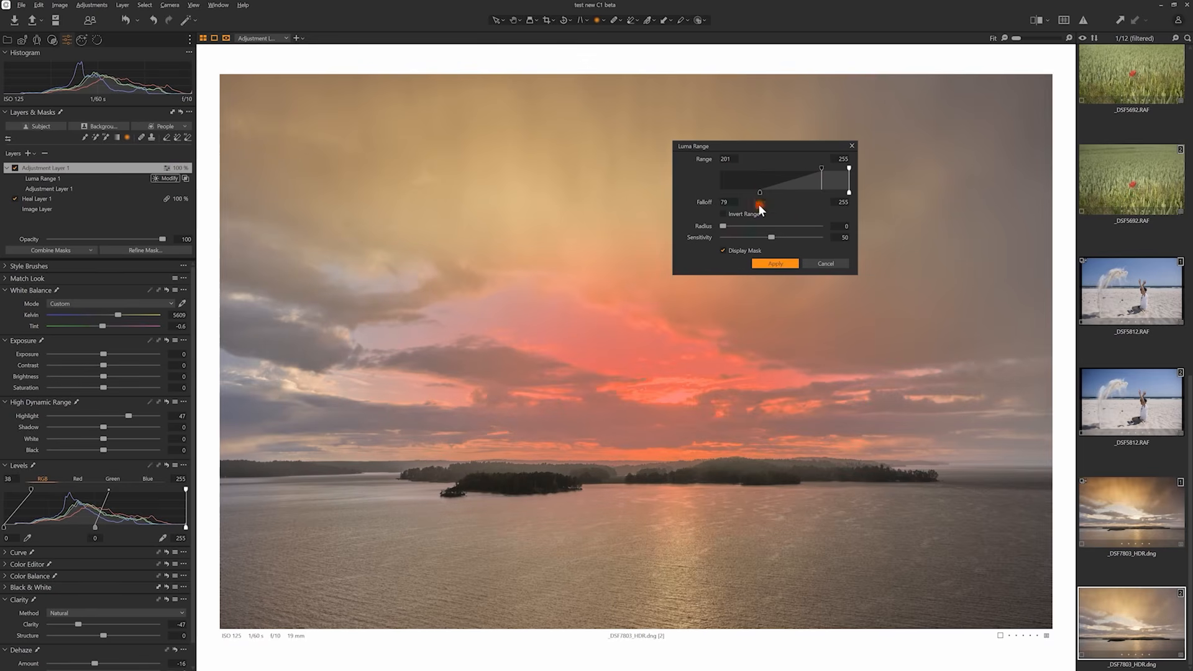
pyautogui.click(723, 251)
pyautogui.moveTo(760, 193)
pyautogui.mouseDown()
pyautogui.moveTo(746, 192)
pyautogui.moveTo(760, 192)
pyautogui.mouseUp()
pyautogui.moveTo(821, 169); pyautogui.dragTo(820, 168)
pyautogui.click(775, 263)
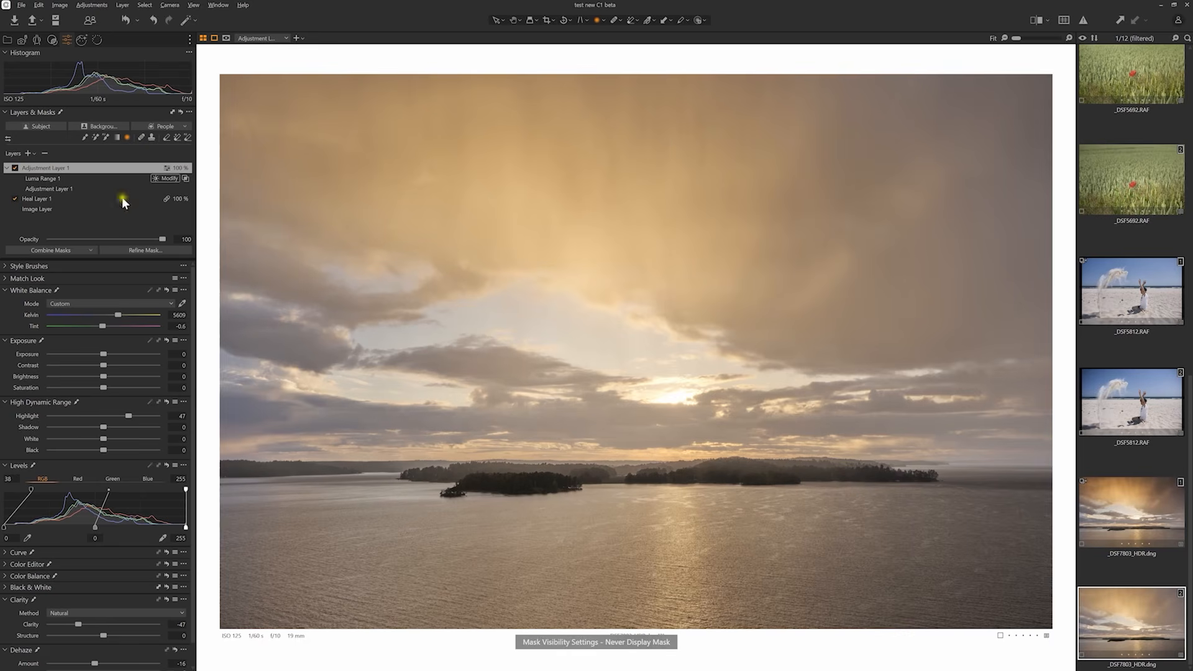
# Step: Rename the sunset photo's adjustment layer to "Glow"
pyautogui.doubleClick(43, 169)
pyautogui.write('Glow')
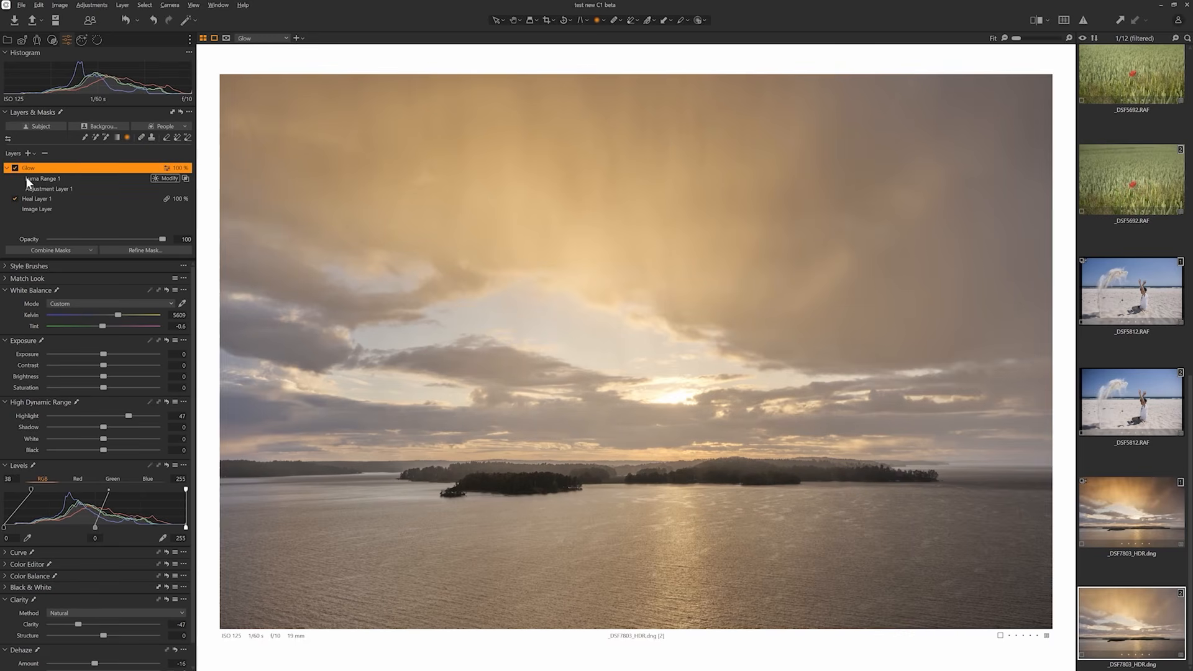
pyautogui.click(18, 240)
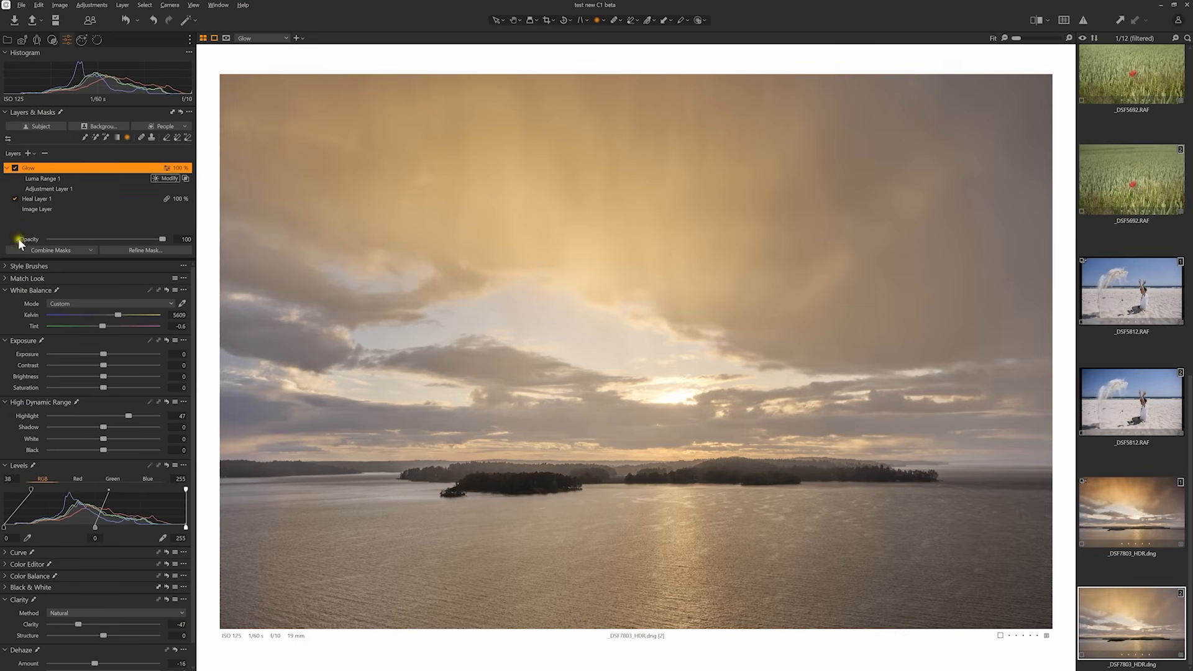
# Step: Compare the photo with the Glow layer off and on, and select the radial mask inside it with the radial gradient tool
pyautogui.click(15, 169)
pyautogui.click(15, 168)
pyautogui.click(37, 188)
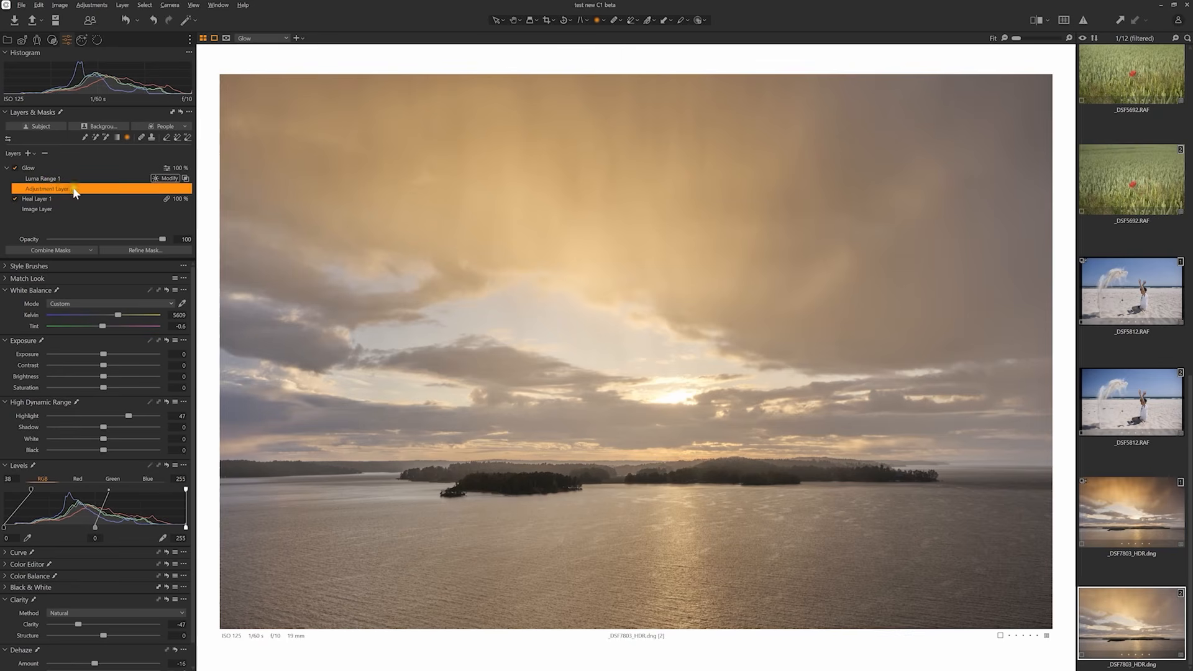
pyautogui.click(125, 137)
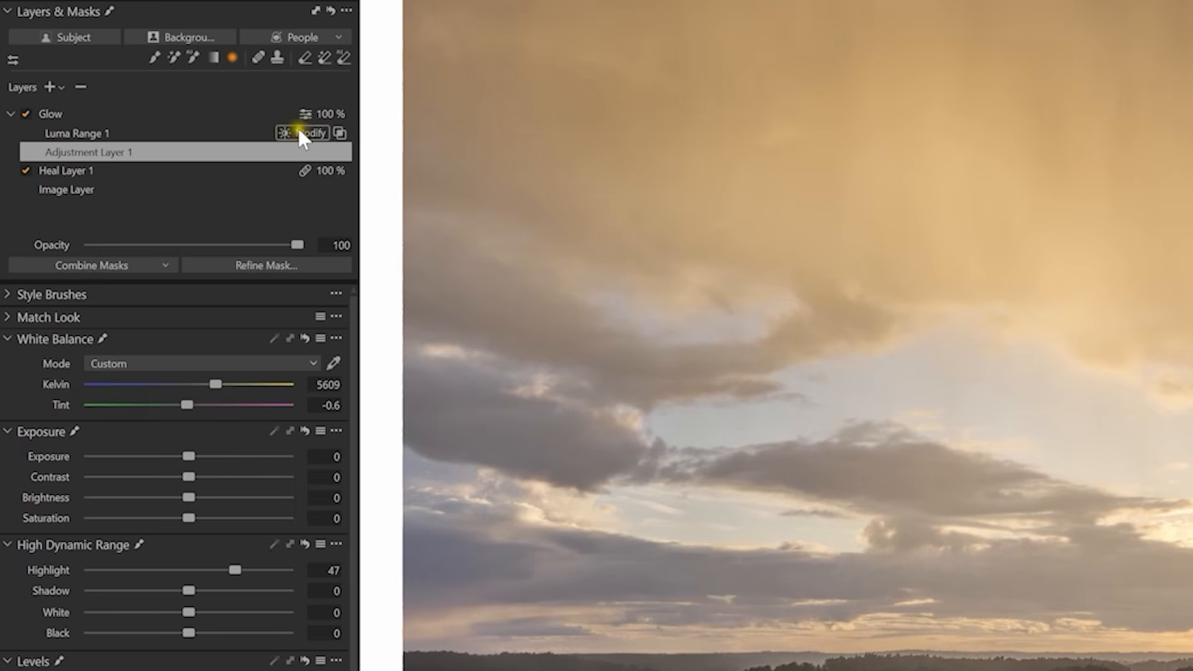
# Step: Modify the Glow layer's Luma Range mask to about 199 to 255, with the lower falloff at about 55
pyautogui.click(169, 178)
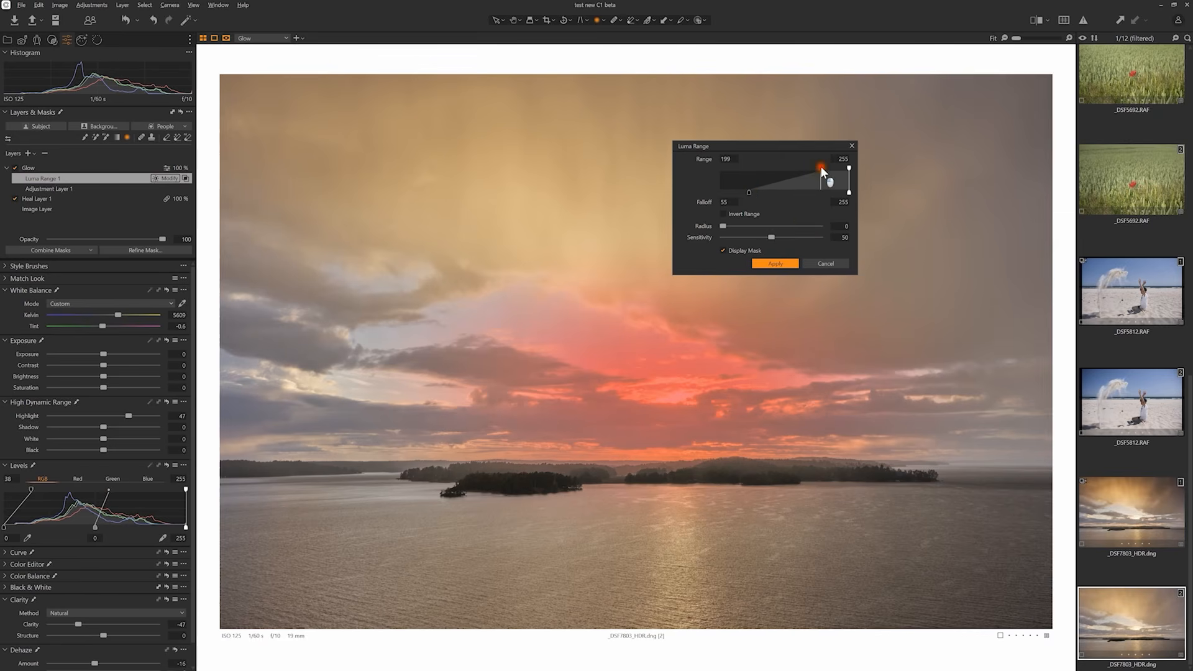
pyautogui.click(776, 262)
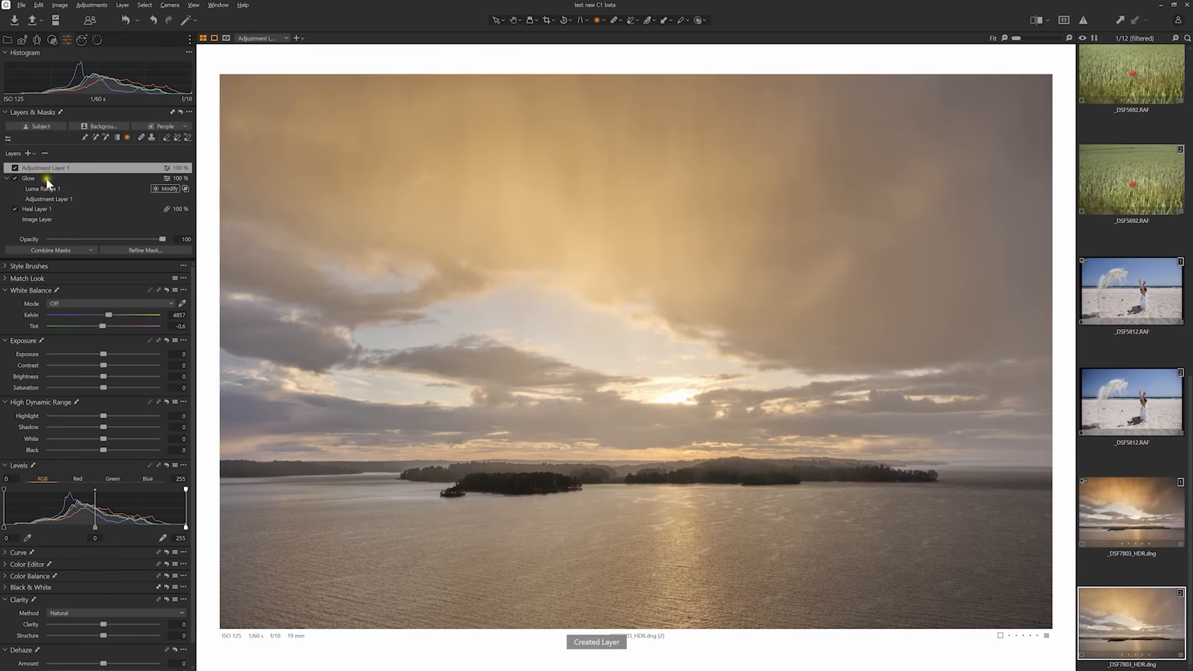
# Step: Draw a linear gradient from the upper sky to the lower water on the new layer, and set Exposure -0.66, Contrast 11 and Clarity 57
pyautogui.press('g')
pyautogui.moveTo(635, 98); pyautogui.dragTo(640, 566)
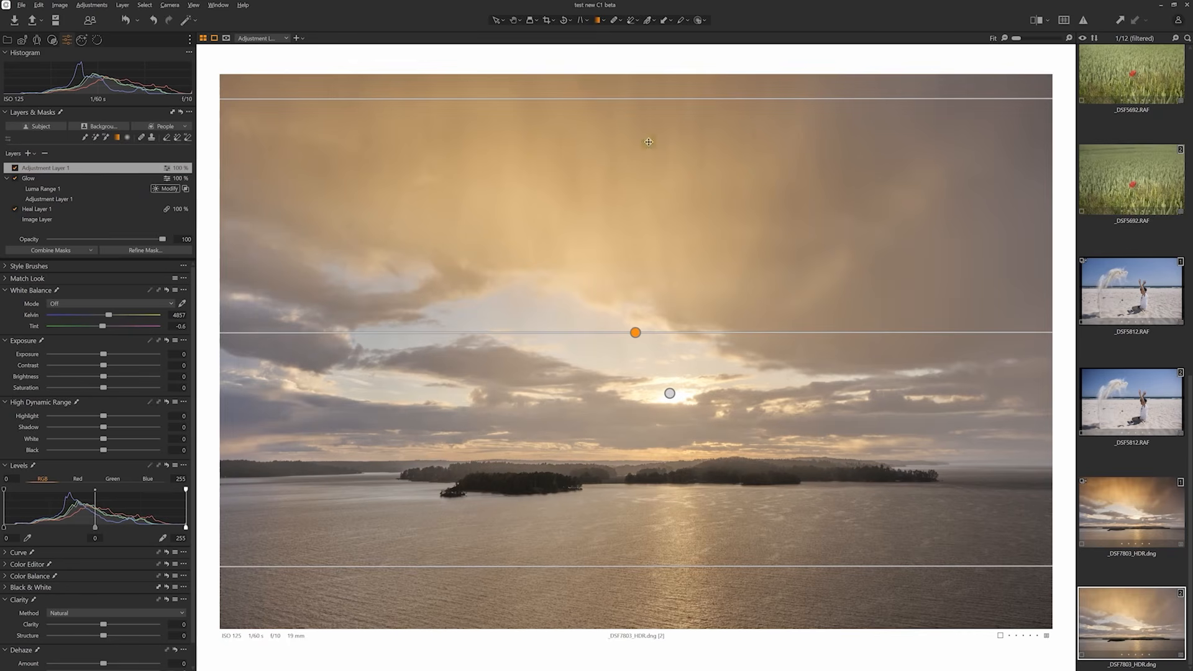
pyautogui.moveTo(103, 354); pyautogui.dragTo(116, 365)
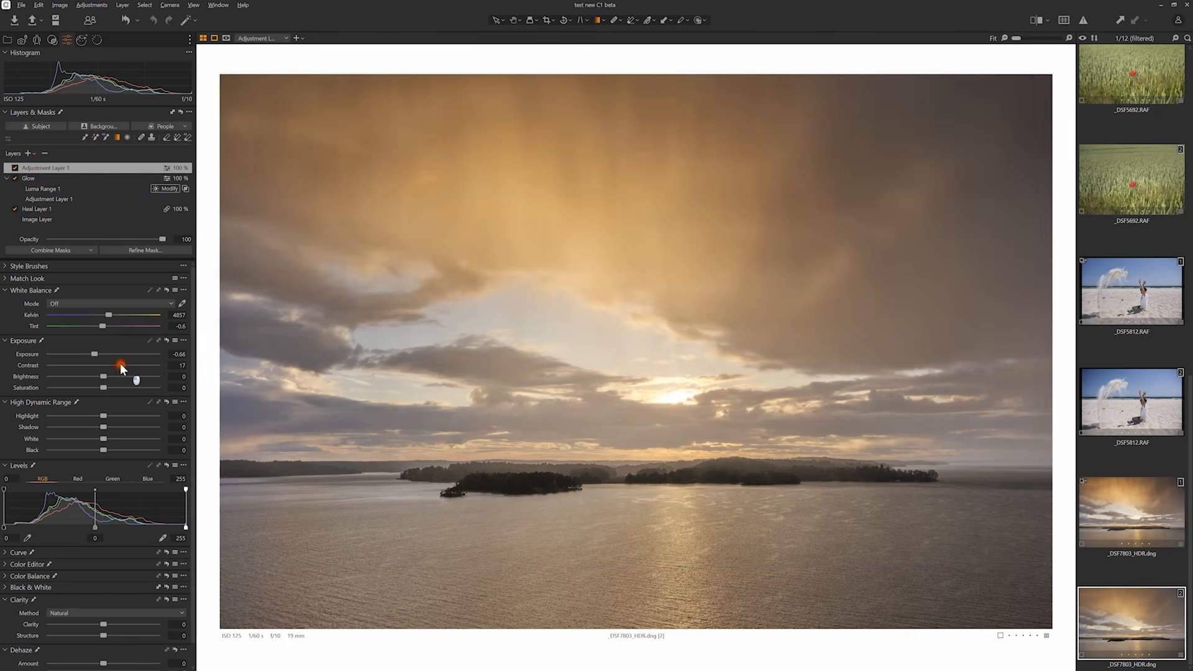
pyautogui.moveTo(103, 624); pyautogui.dragTo(125, 625)
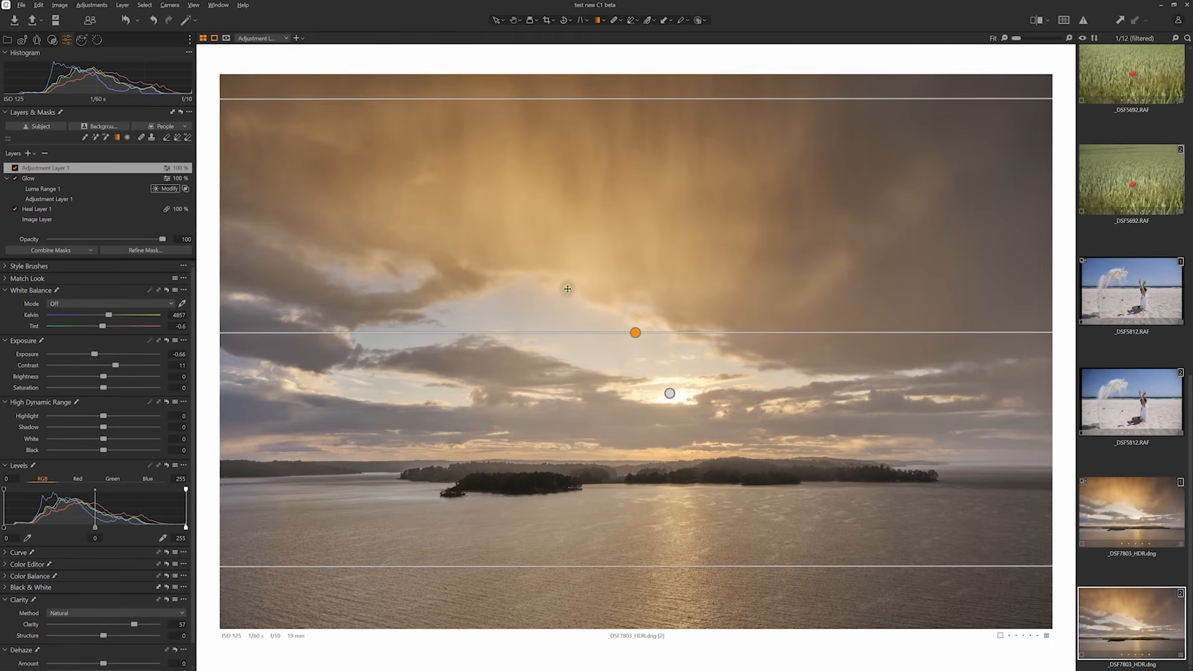
# Step: Subtract a brush mask from the linear gradient layer, using a copy of the Glow layer's mask, and check both layers' masks
pyautogui.click(87, 250)
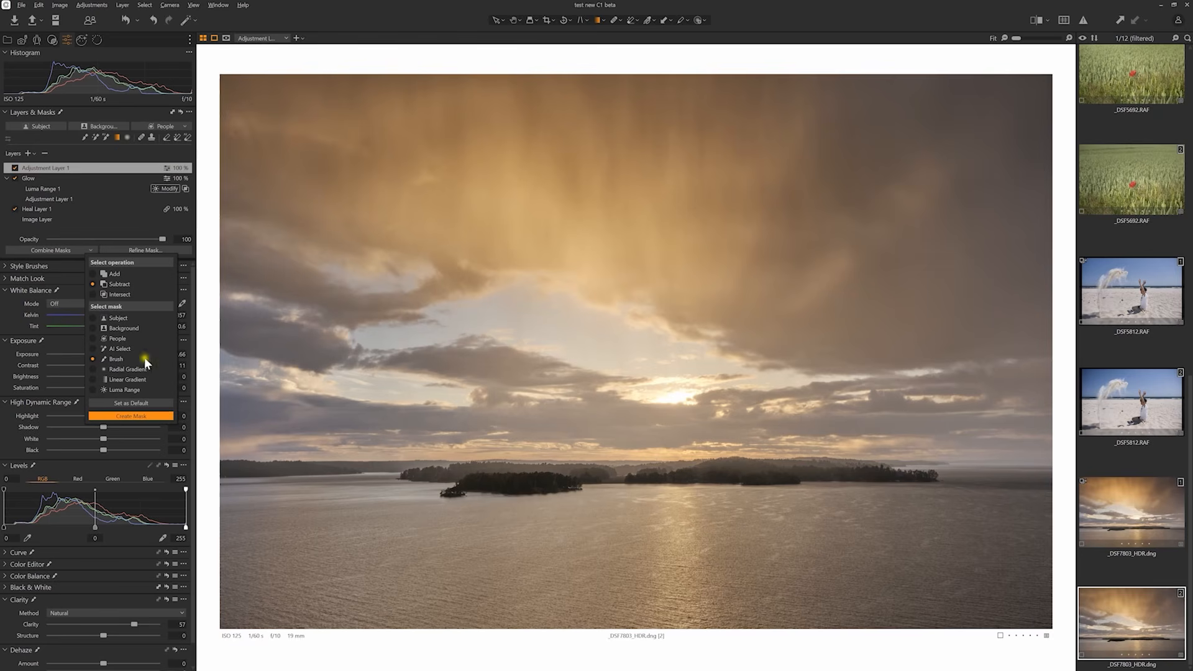
pyautogui.click(142, 419)
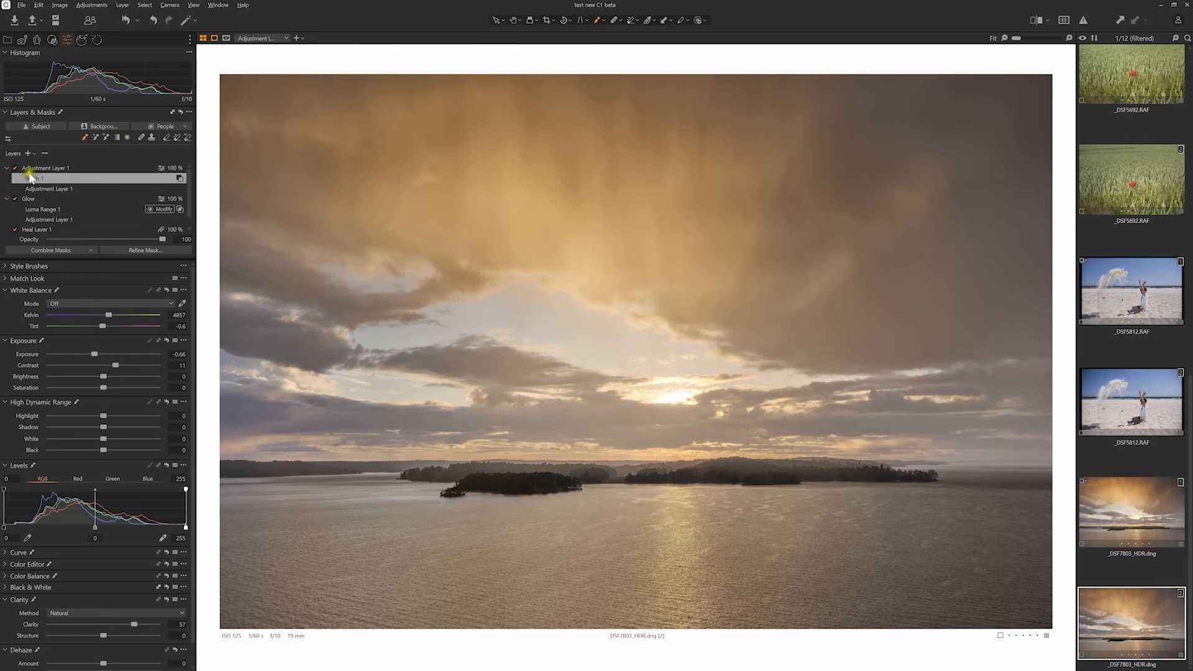
pyautogui.rightClick(94, 180)
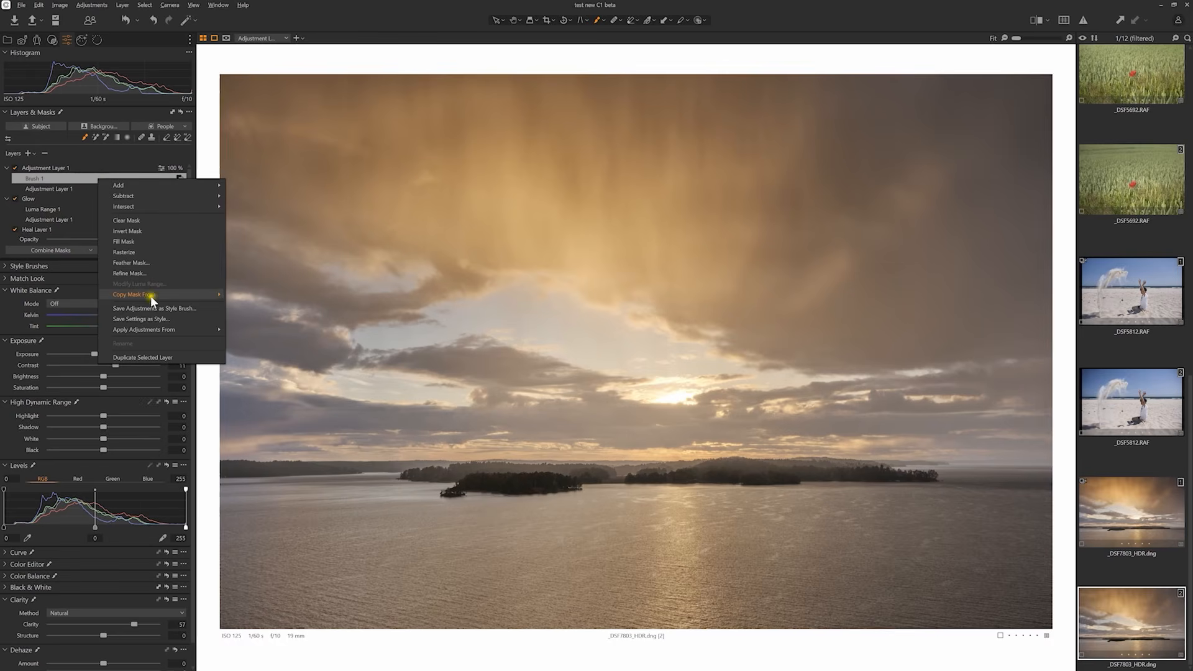
pyautogui.moveTo(150, 295)
pyautogui.click(255, 306)
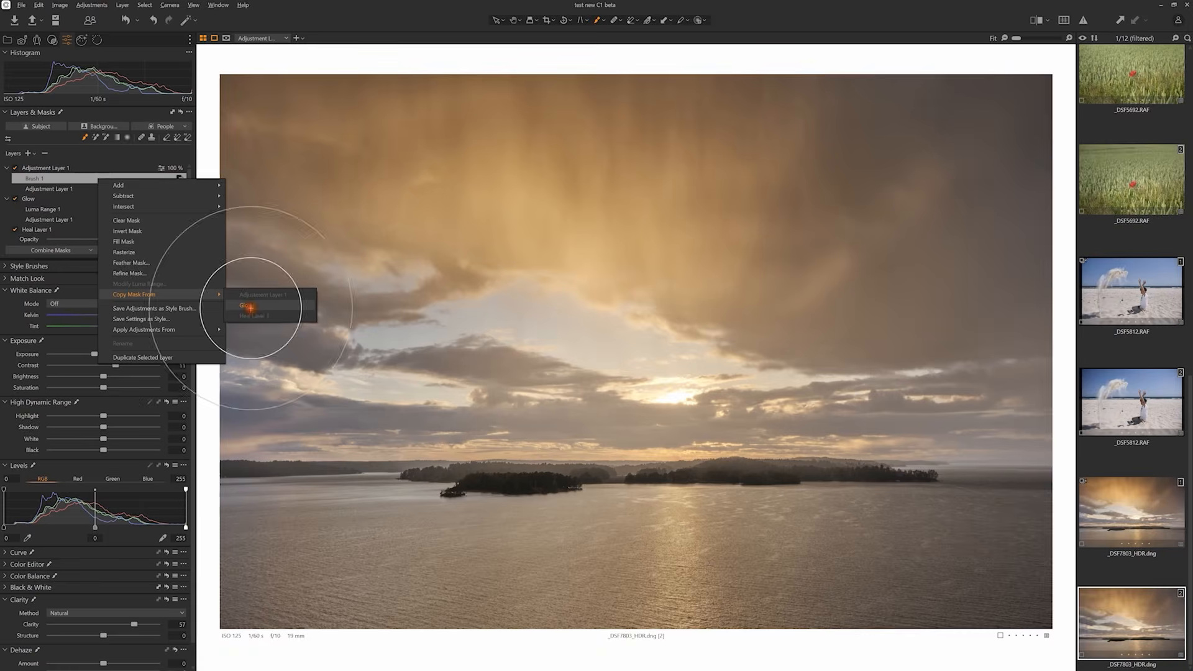
pyautogui.click(43, 212)
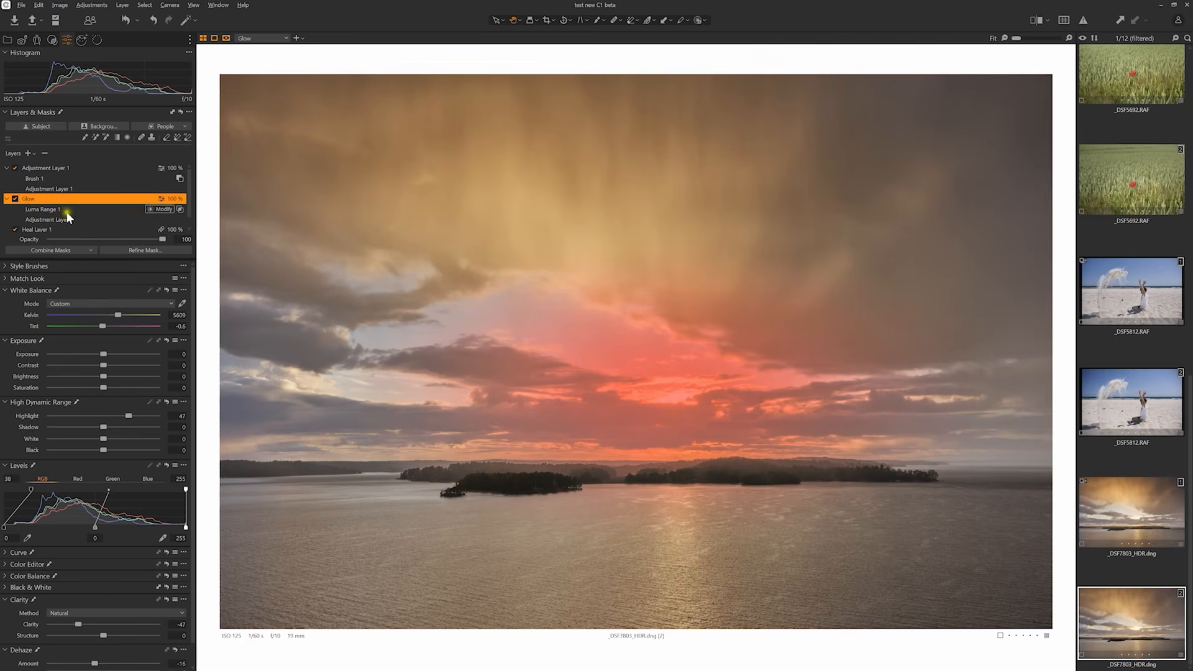
pyautogui.click(39, 177)
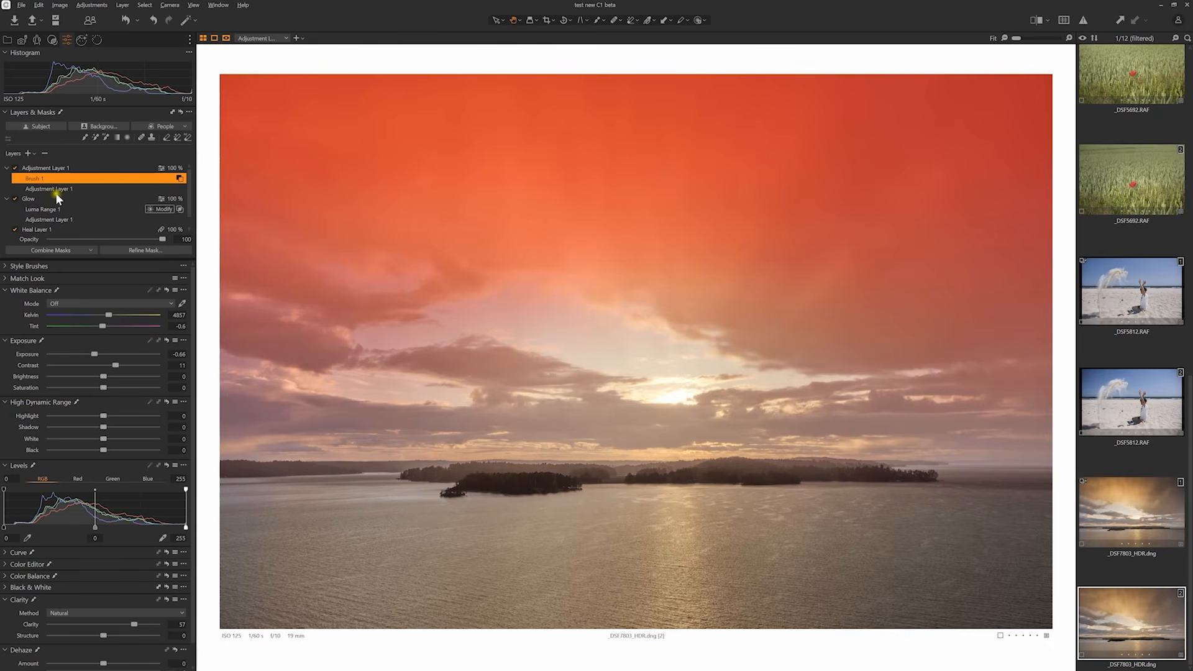